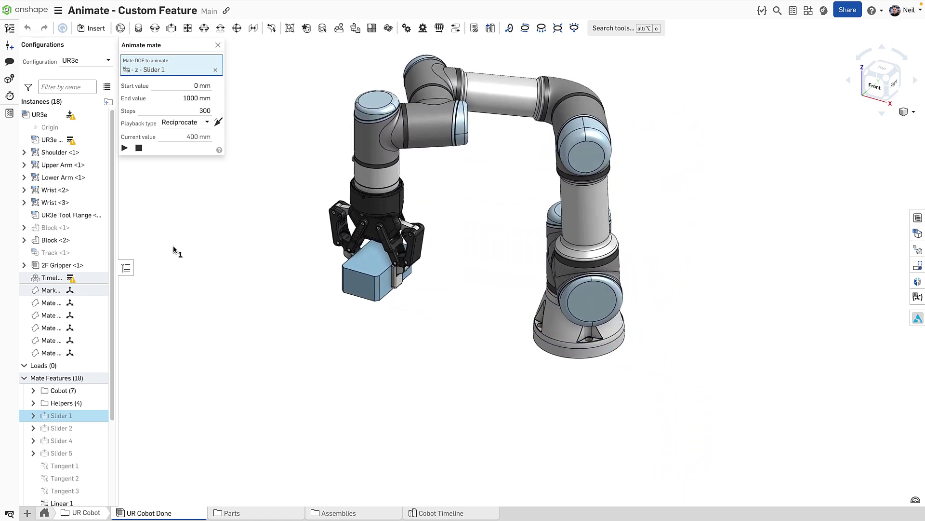
Close the Animate mate preview and delete the Timeline through Mate 5 instances
{"action": "scroll", "coordinate": [423, 280], "scroll_direction": "down", "scroll_amount": 5}
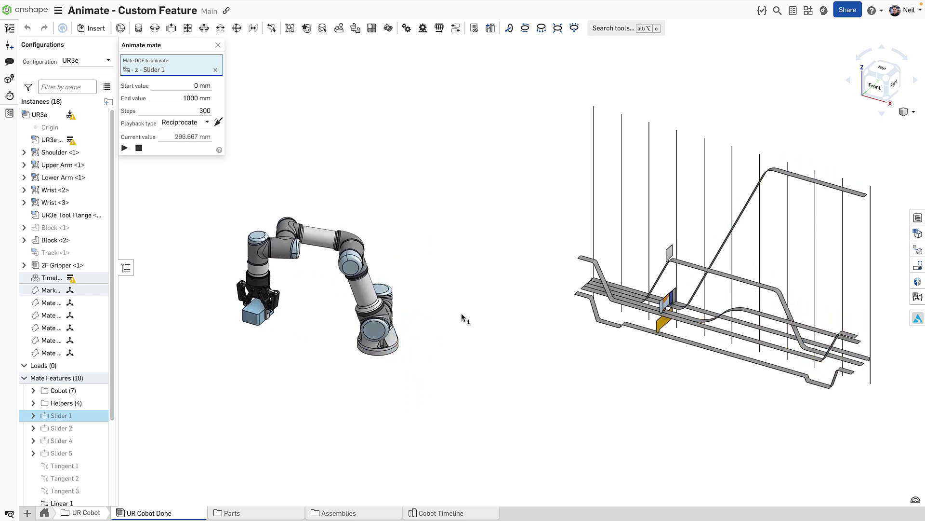
{"action": "left_click", "coordinate": [219, 46]}
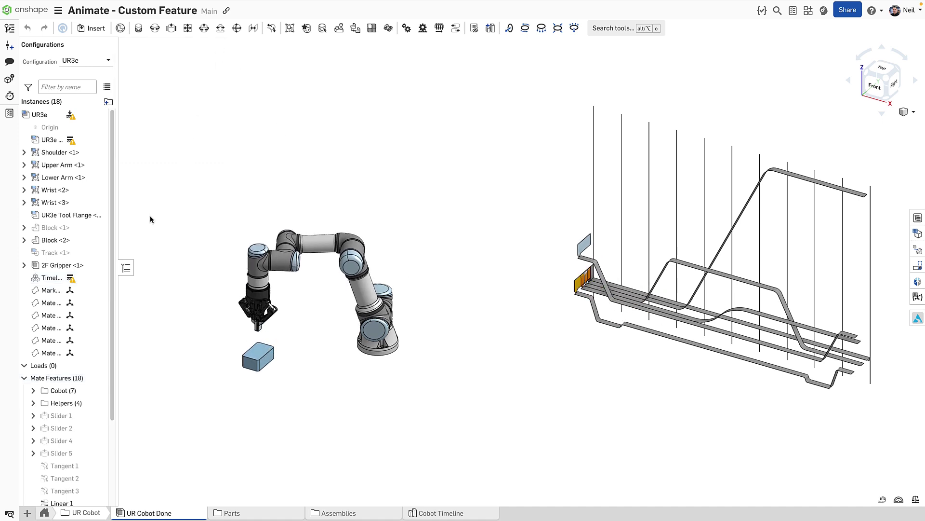
{"action": "left_click", "coordinate": [65, 277]}
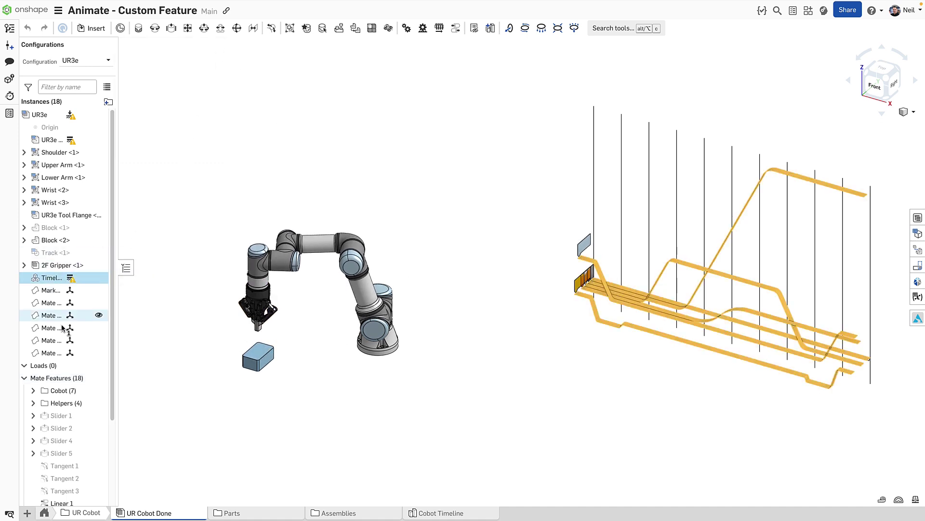
{"action": "left_click", "coordinate": [56, 352], "text": "shift"}
{"action": "key", "text": "Delete"}
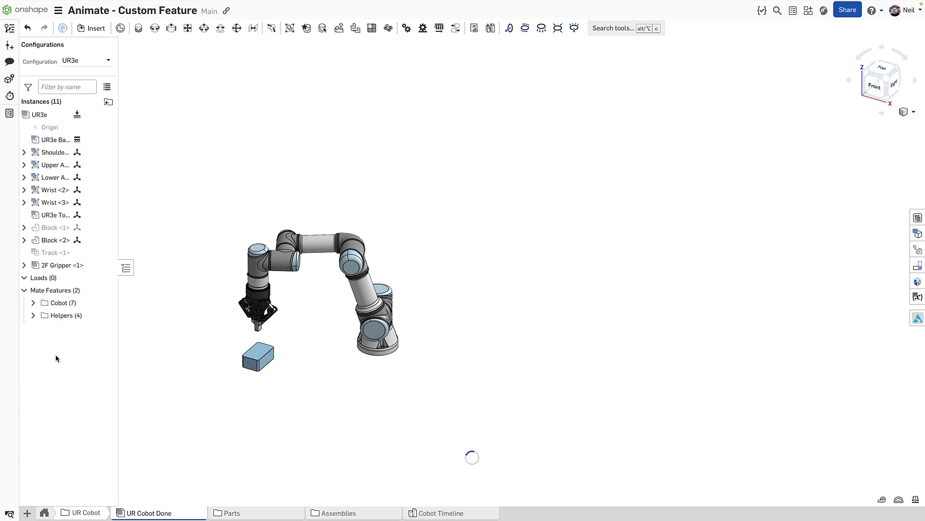
Expand the Helpers mate folder, unhide Track <1> and select Group 1
{"action": "scroll", "coordinate": [236, 345], "scroll_direction": "up", "scroll_amount": 5}
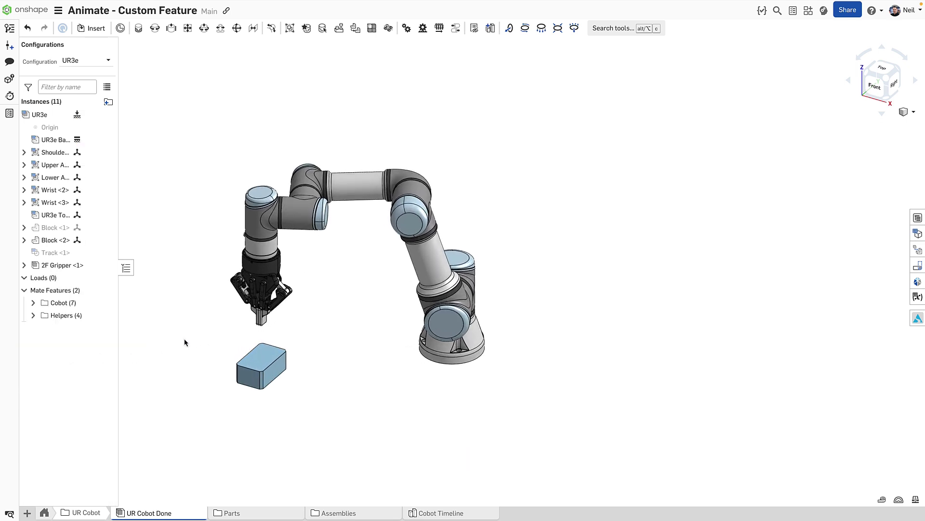
{"action": "left_click", "coordinate": [34, 303]}
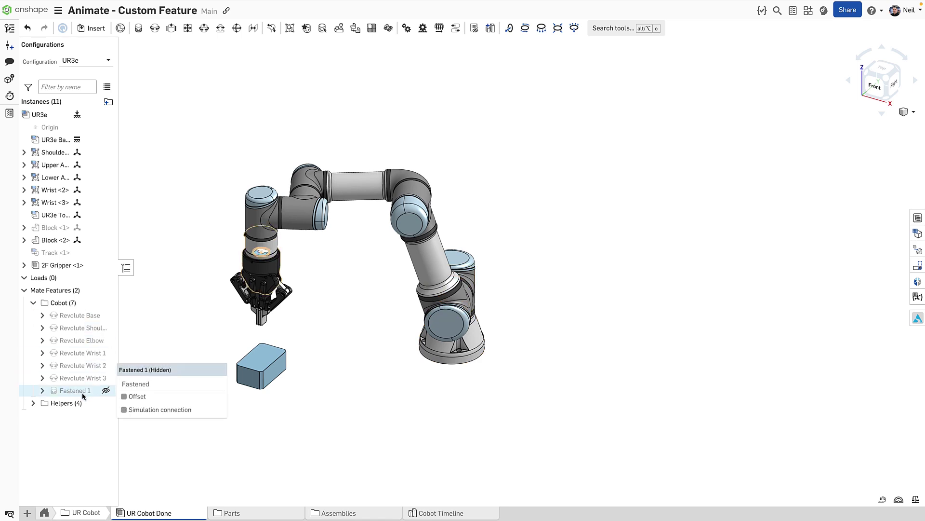
{"action": "left_click", "coordinate": [33, 303]}
{"action": "left_click", "coordinate": [33, 316]}
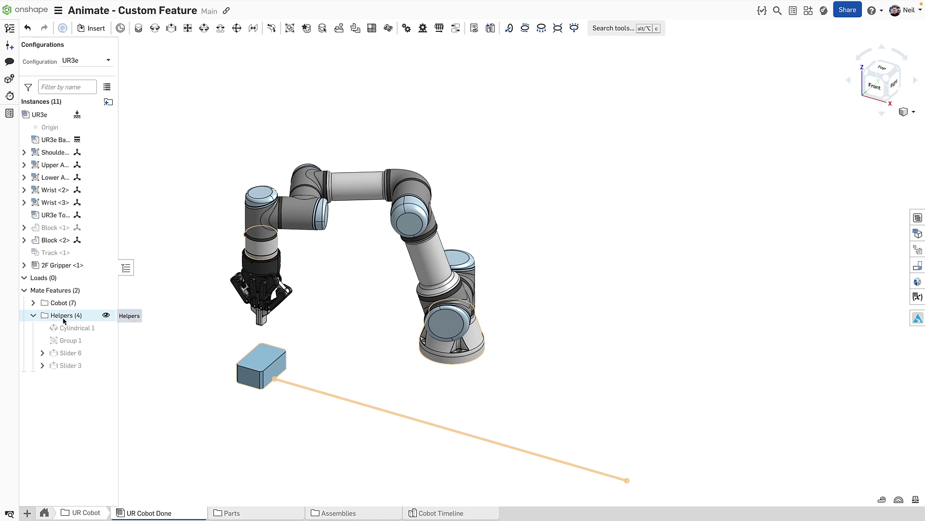
{"action": "left_click", "coordinate": [106, 252]}
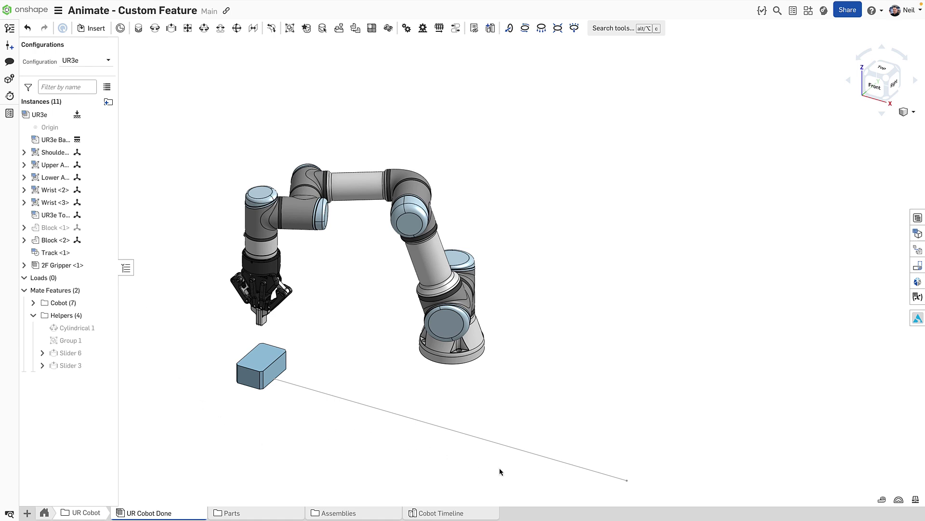
{"action": "left_click", "coordinate": [79, 342]}
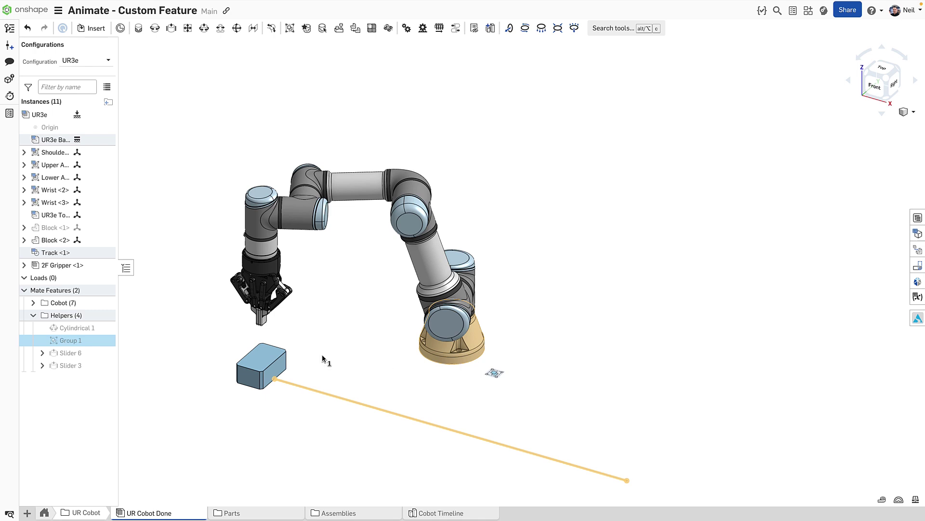
Show Block <1> and drag it onto the lower block between the gripper fingers
{"action": "left_click", "coordinate": [206, 325]}
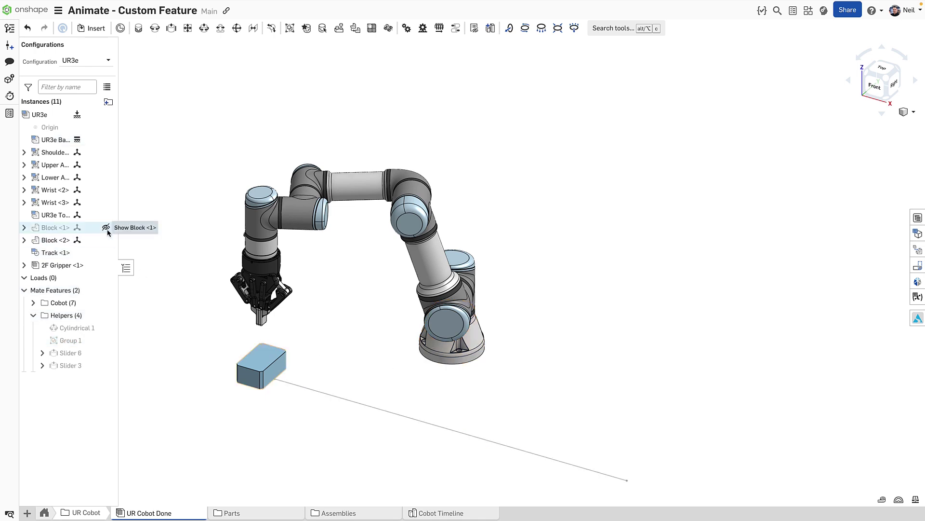
{"action": "left_click", "coordinate": [106, 228]}
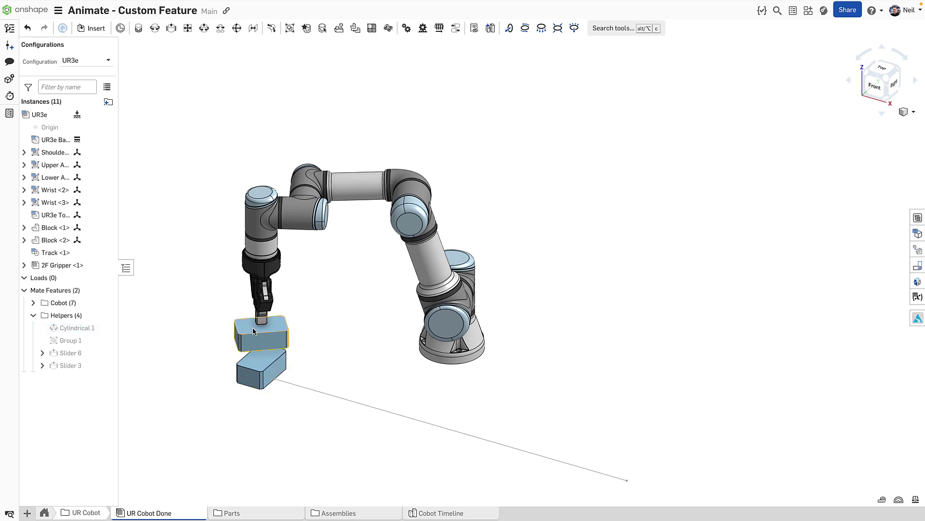
{"action": "mouse_move", "coordinate": [252, 332]}
{"action": "left_mouse_down"}
{"action": "mouse_move", "coordinate": [249, 357]}
{"action": "mouse_move", "coordinate": [263, 340]}
{"action": "mouse_move", "coordinate": [252, 338]}
{"action": "left_mouse_up"}
{"action": "mouse_move", "coordinate": [88, 371]}
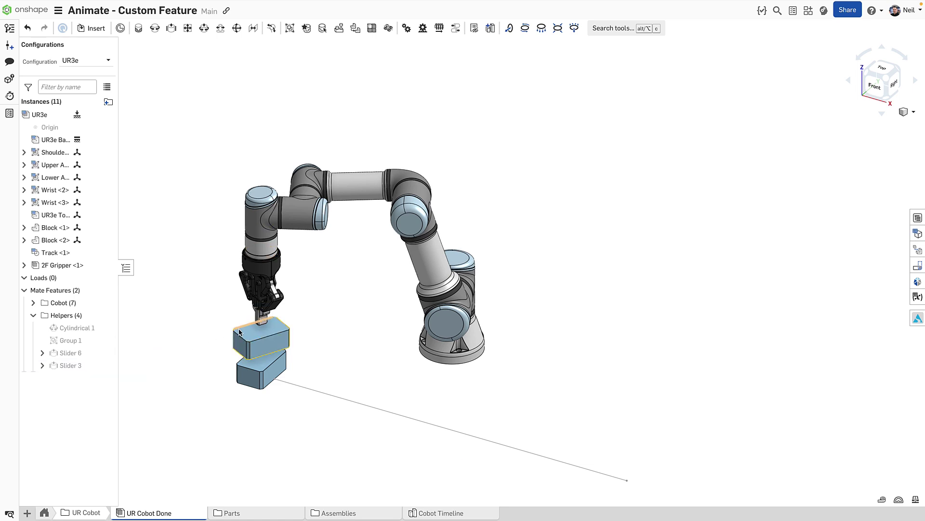
{"action": "mouse_move", "coordinate": [250, 335]}
{"action": "left_mouse_down"}
{"action": "mouse_move", "coordinate": [241, 320]}
{"action": "mouse_move", "coordinate": [238, 340]}
{"action": "mouse_move", "coordinate": [285, 341]}
{"action": "mouse_move", "coordinate": [240, 342]}
{"action": "left_mouse_up"}
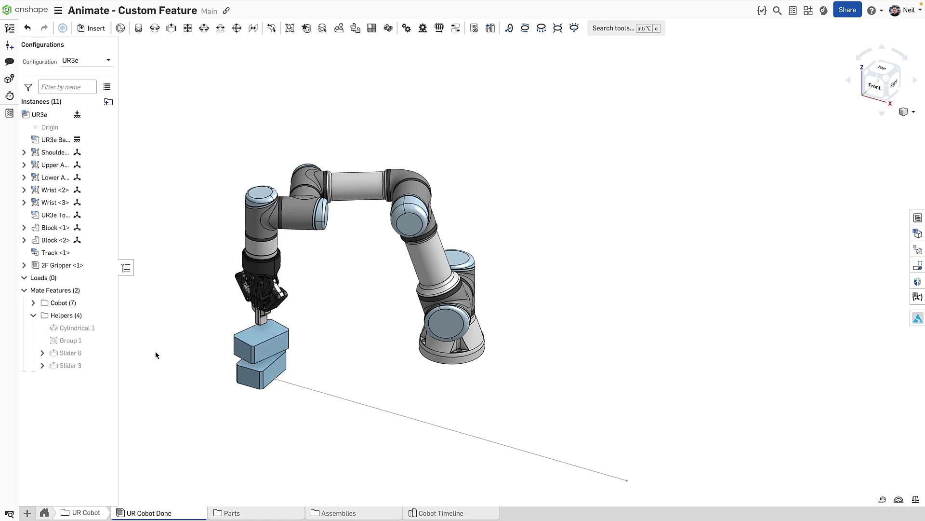
In the Cobot Timeline Part Studio, delete Animate 1 through Animate slider (Mate 5)
{"action": "left_click", "coordinate": [439, 514]}
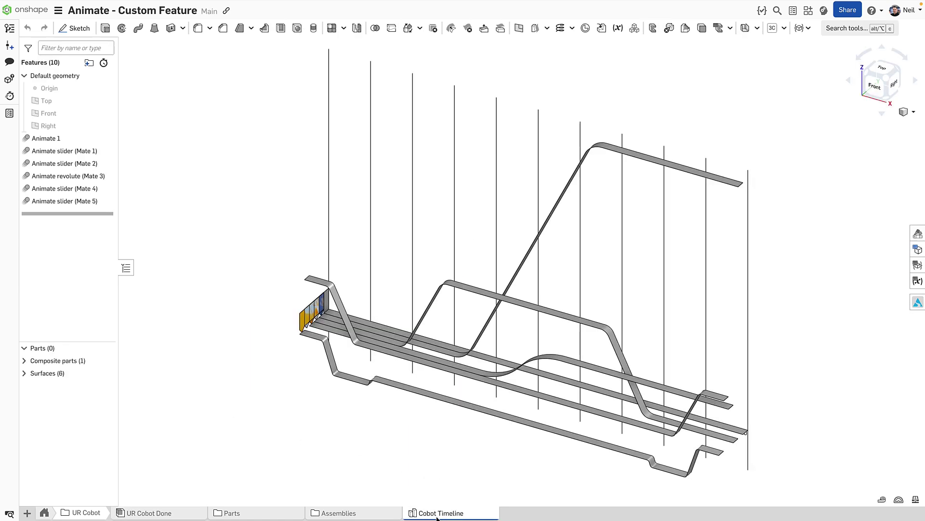
{"action": "left_click", "coordinate": [70, 139]}
{"action": "left_click", "coordinate": [79, 203], "text": "shift"}
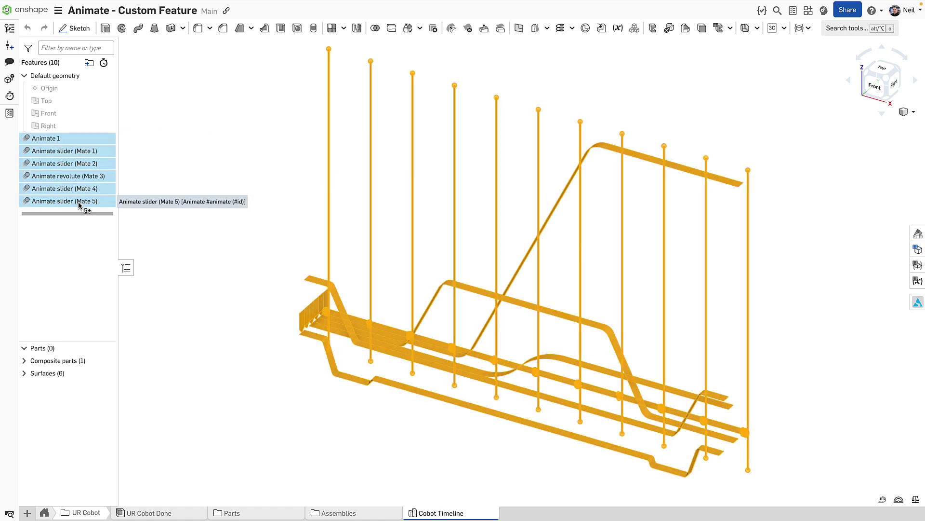
{"action": "key", "text": "Delete"}
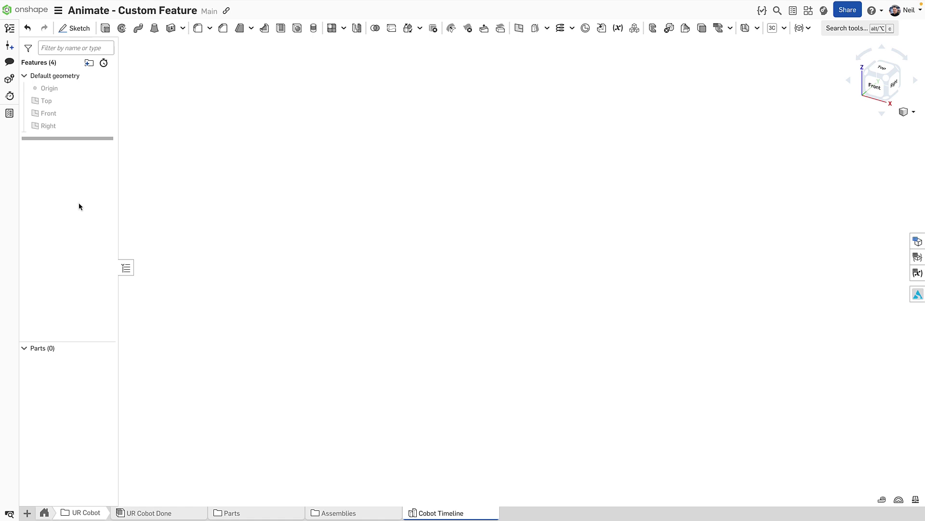
Add a new Animate timeline feature with the default 10 s length
{"action": "left_click", "coordinate": [808, 27]}
{"action": "left_click", "coordinate": [812, 44]}
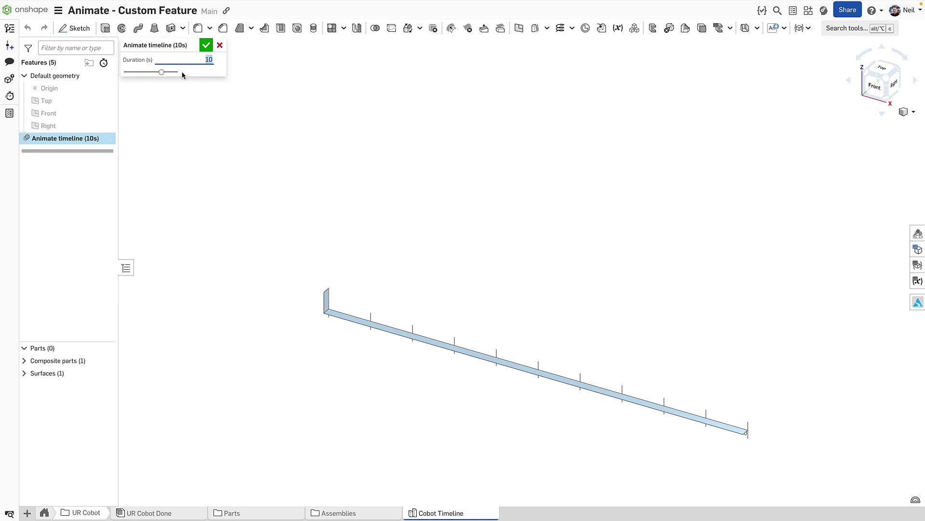
{"action": "left_click", "coordinate": [206, 45]}
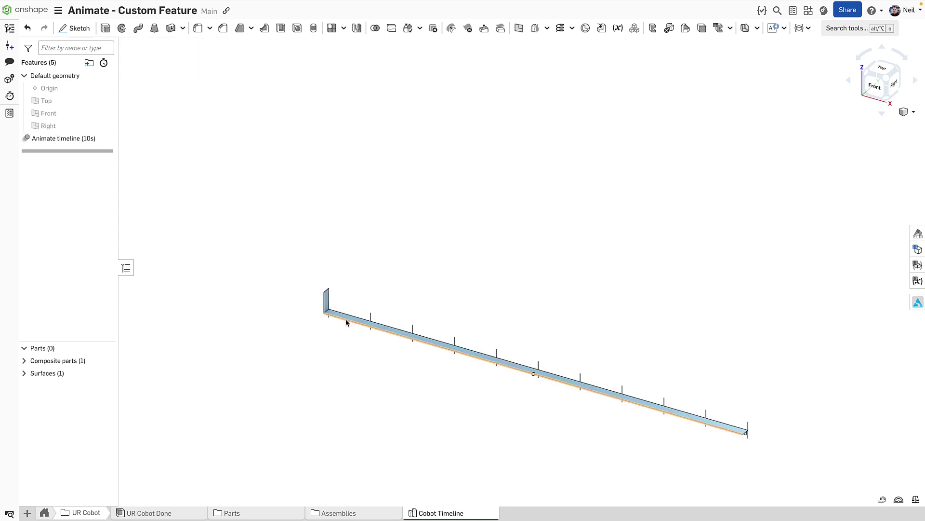
Inspect the new Timeline composite part and Marker surface from front and angled views
{"action": "left_click", "coordinate": [24, 361]}
{"action": "left_click", "coordinate": [54, 375]}
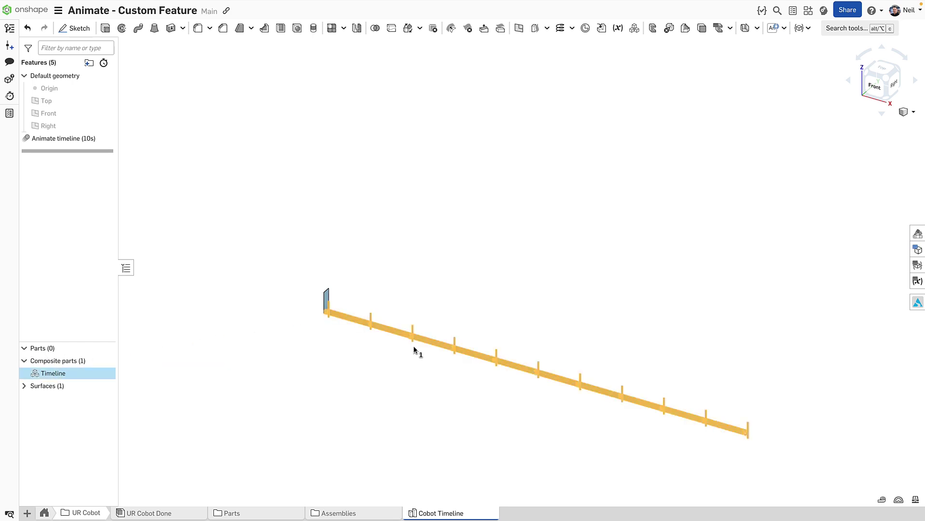
{"action": "left_click", "coordinate": [448, 370]}
{"action": "key", "text": "shift+1"}
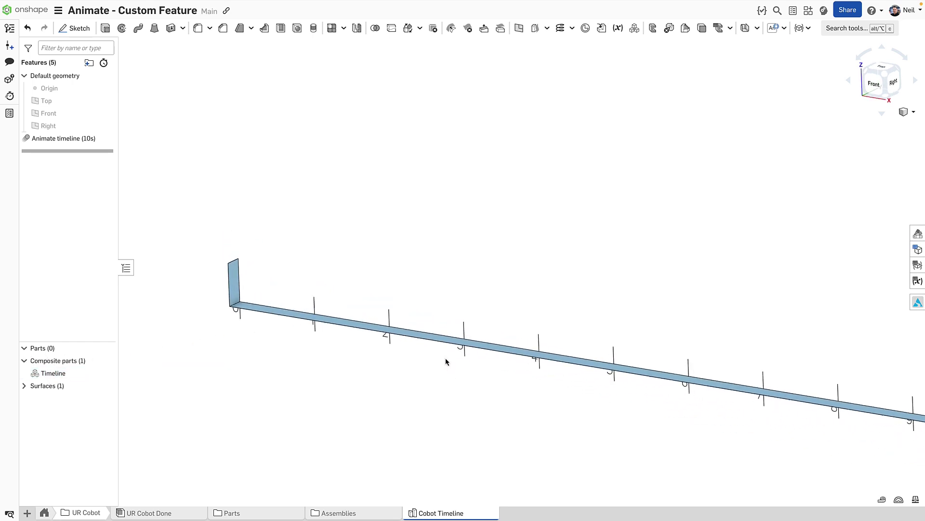
{"action": "right_click_drag", "start_coordinate": [452, 348], "coordinate": [449, 367]}
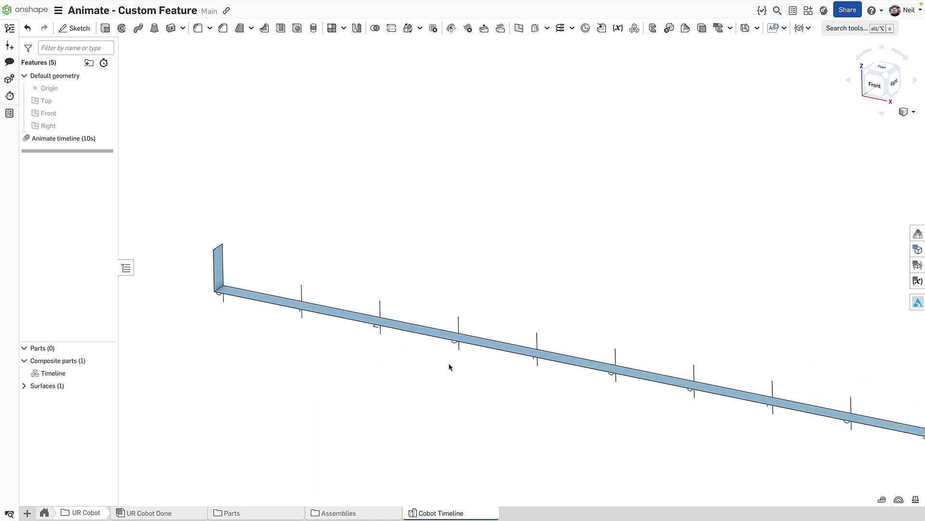
{"action": "left_click", "coordinate": [24, 385]}
{"action": "left_click", "coordinate": [53, 399]}
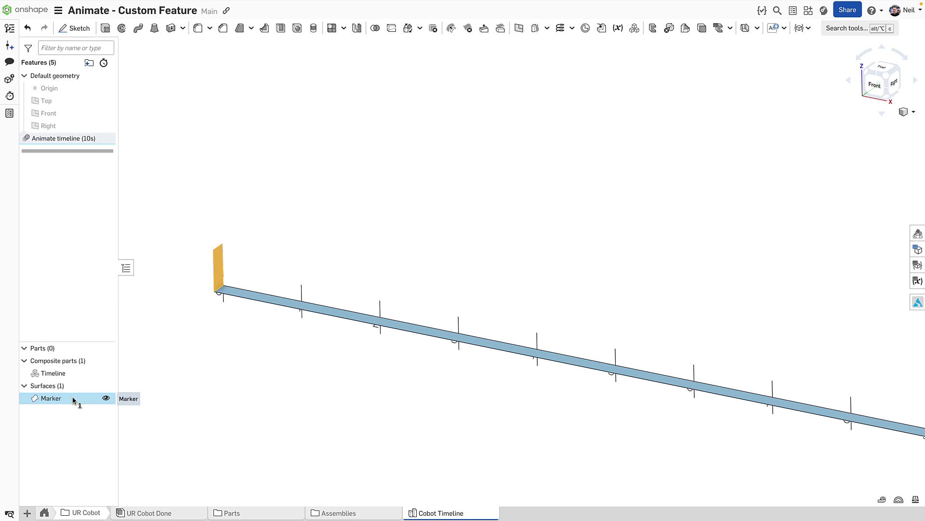
{"action": "left_click", "coordinate": [357, 393]}
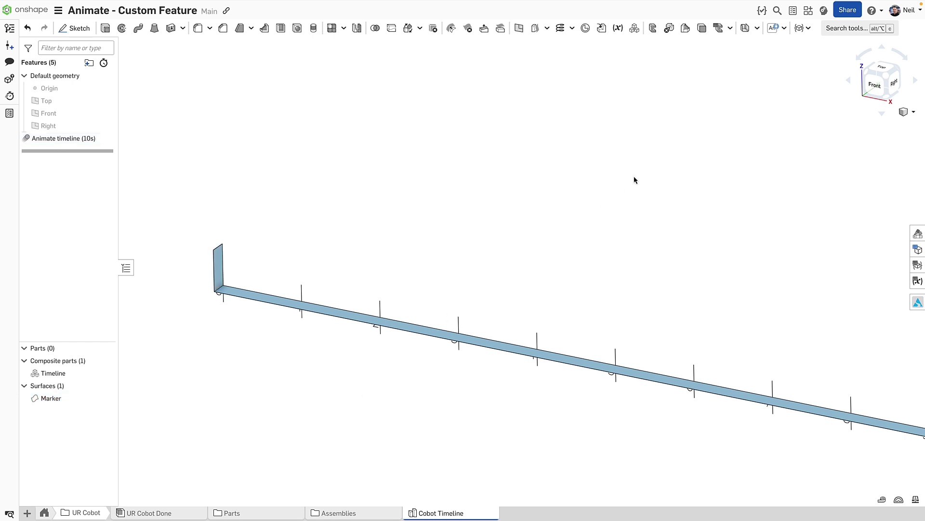
Add an Animate feature of Slider type for Mate 1 with one Absolute step
{"action": "left_click", "coordinate": [808, 29]}
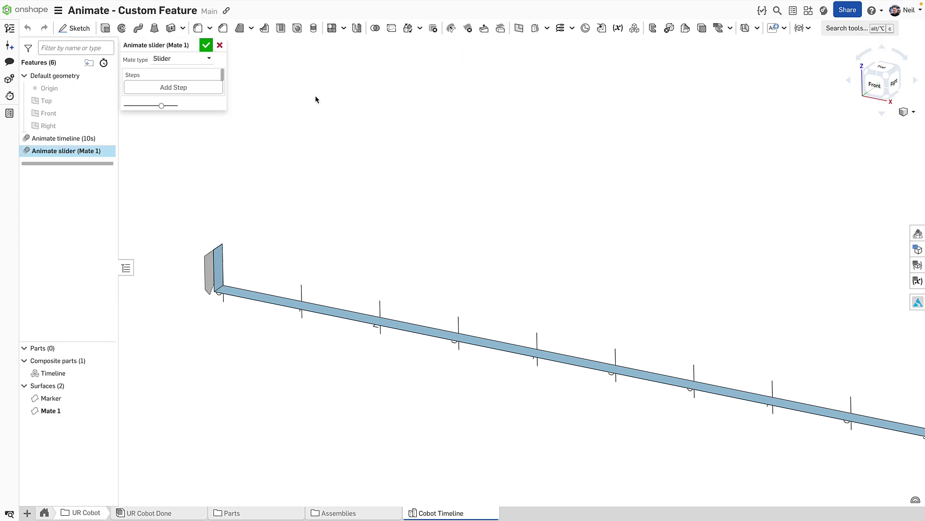
{"action": "left_click", "coordinate": [210, 60]}
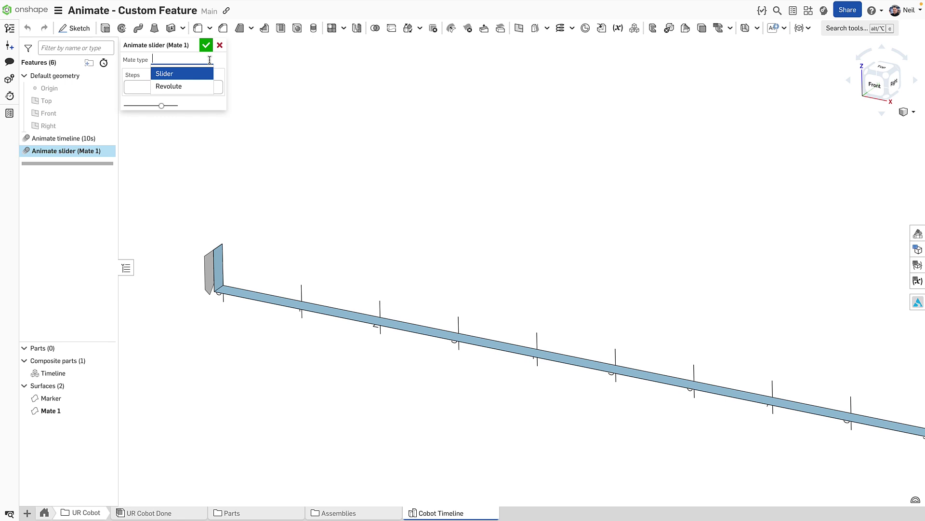
{"action": "left_click", "coordinate": [207, 73]}
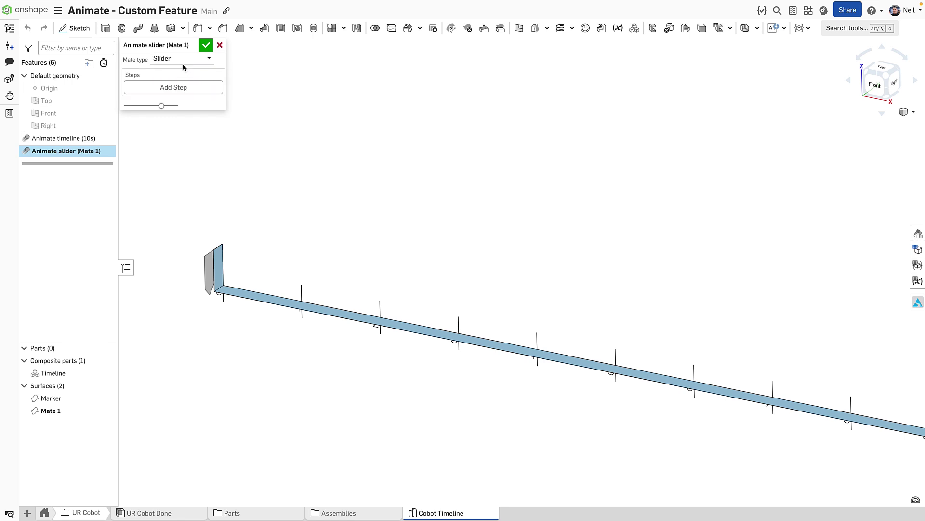
{"action": "left_click", "coordinate": [184, 88]}
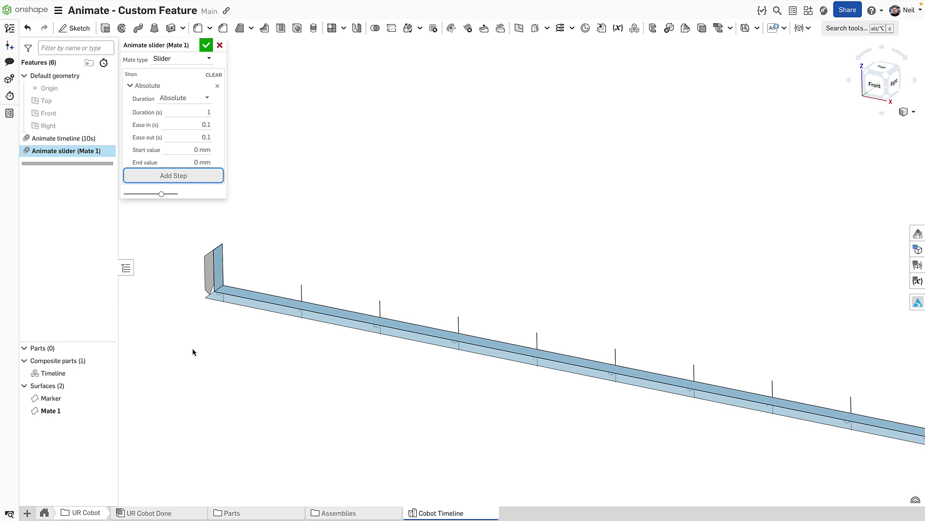
Add a second step ending at 600 mm and view the graph from the front
{"action": "left_click", "coordinate": [188, 113]}
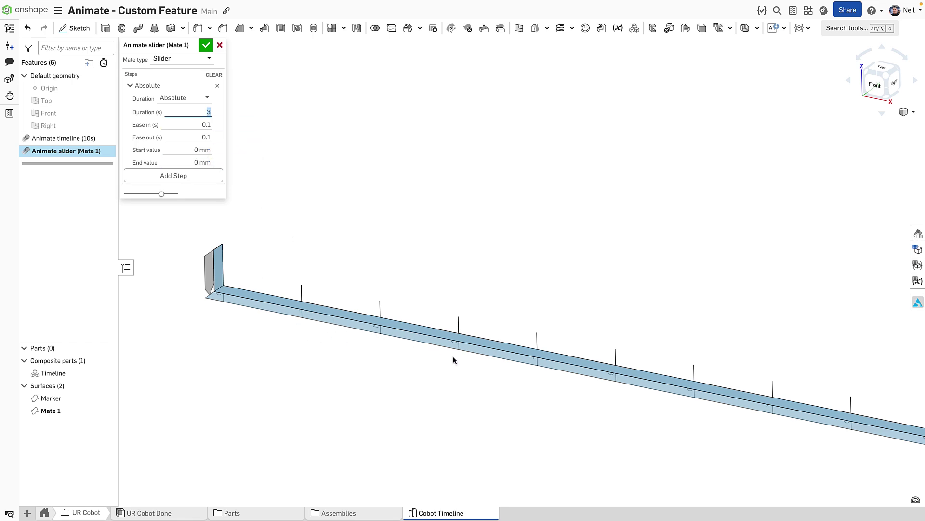
{"action": "left_click", "coordinate": [190, 181]}
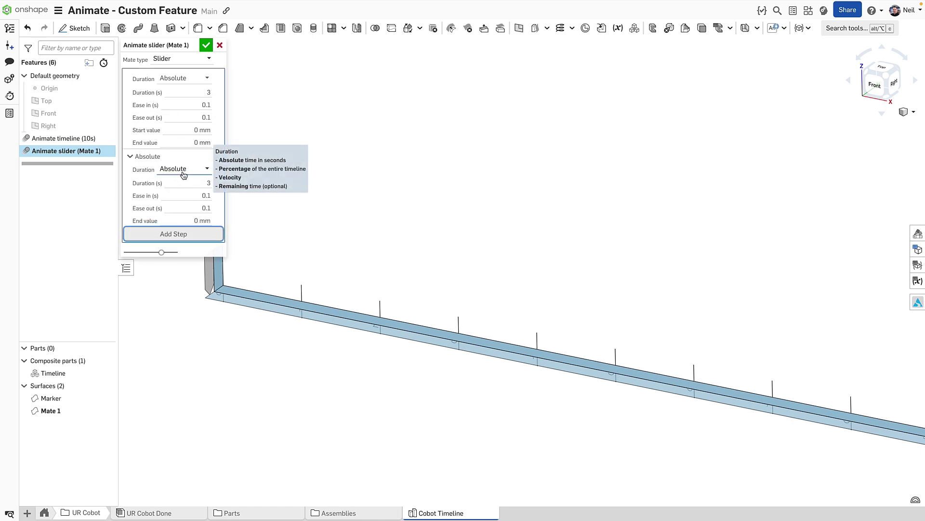
{"action": "left_click", "coordinate": [178, 220]}
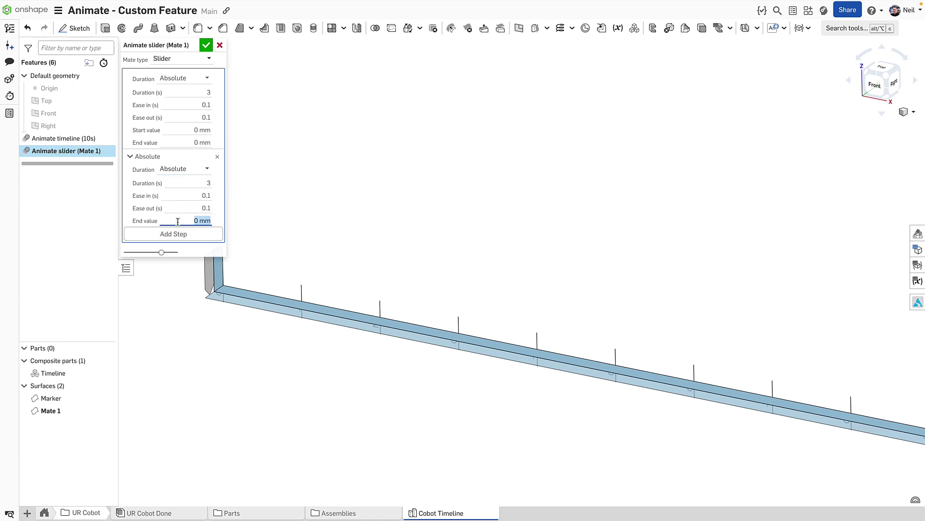
{"action": "type", "text": "600"}
{"action": "key", "text": "Return"}
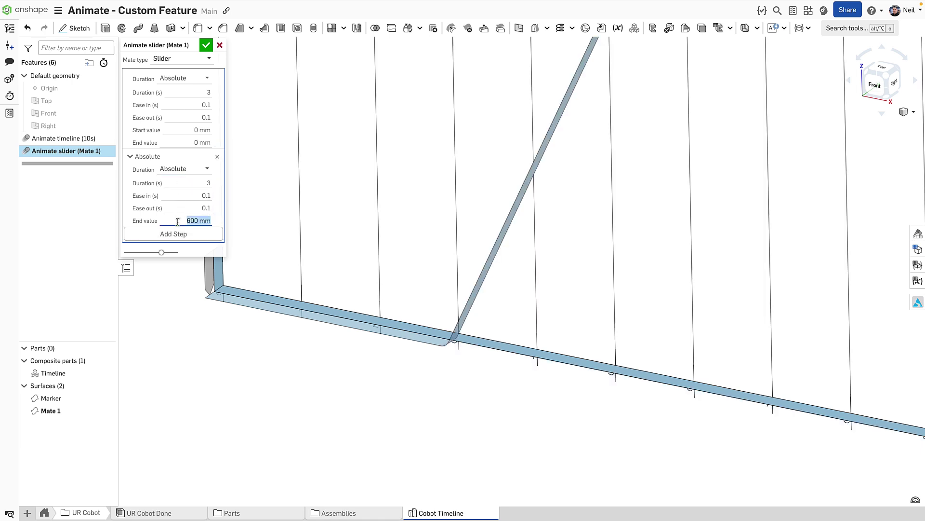
{"action": "left_click", "coordinate": [872, 90]}
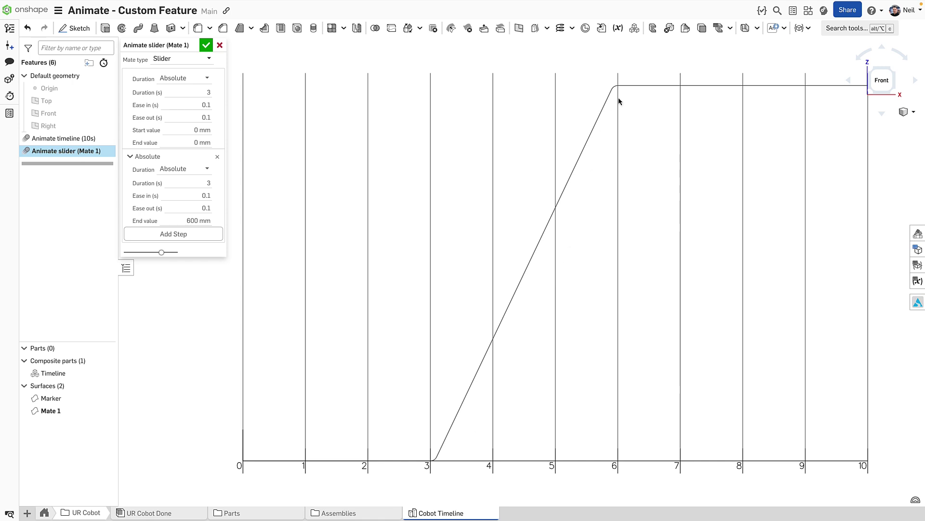
Give the second step a 0.7 s ease-in and 0.8 s ease-out
{"action": "key", "text": "f"}
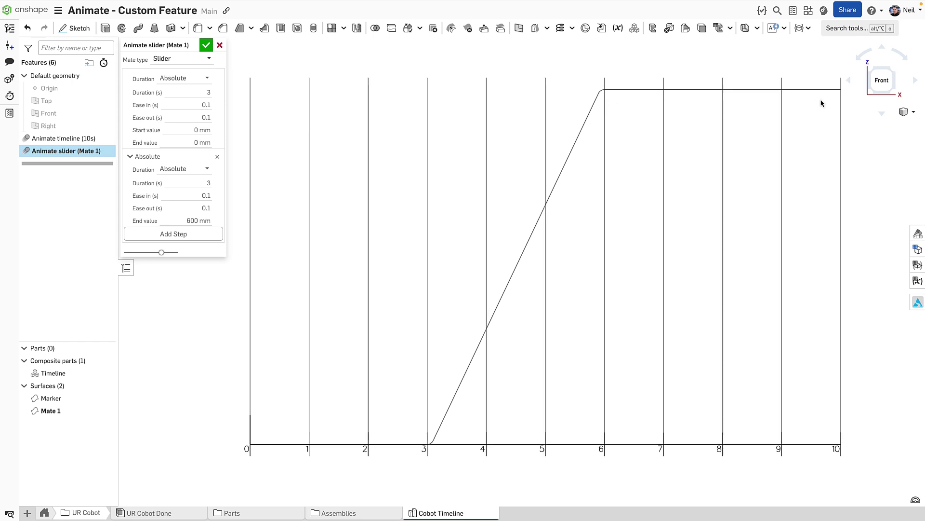
{"action": "left_click", "coordinate": [191, 195]}
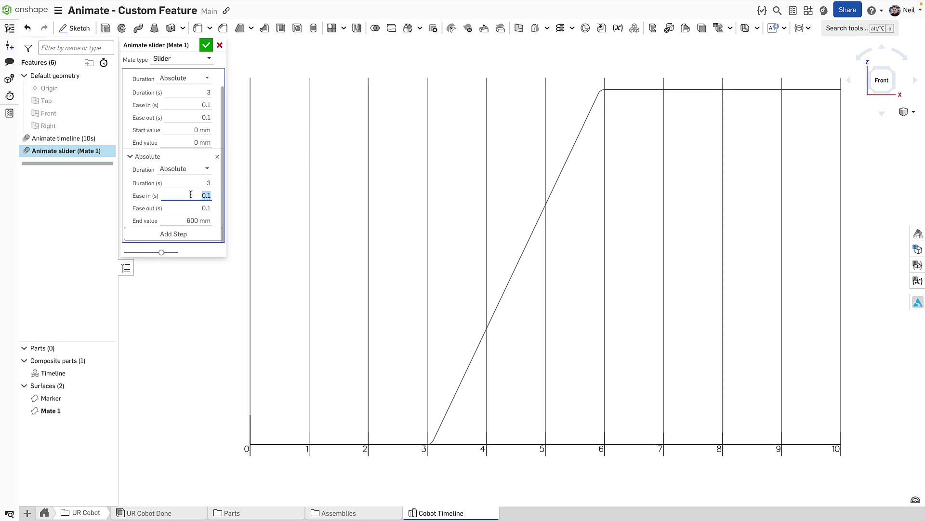
{"action": "type", "text": "0.7"}
{"action": "key", "text": "Return"}
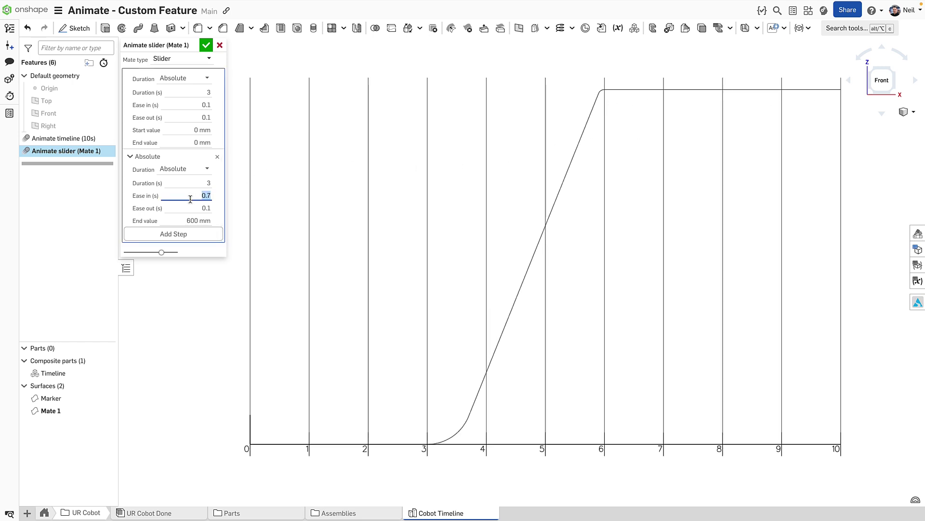
{"action": "left_click", "coordinate": [187, 208]}
{"action": "type", "text": "0.7"}
{"action": "key", "text": "Return"}
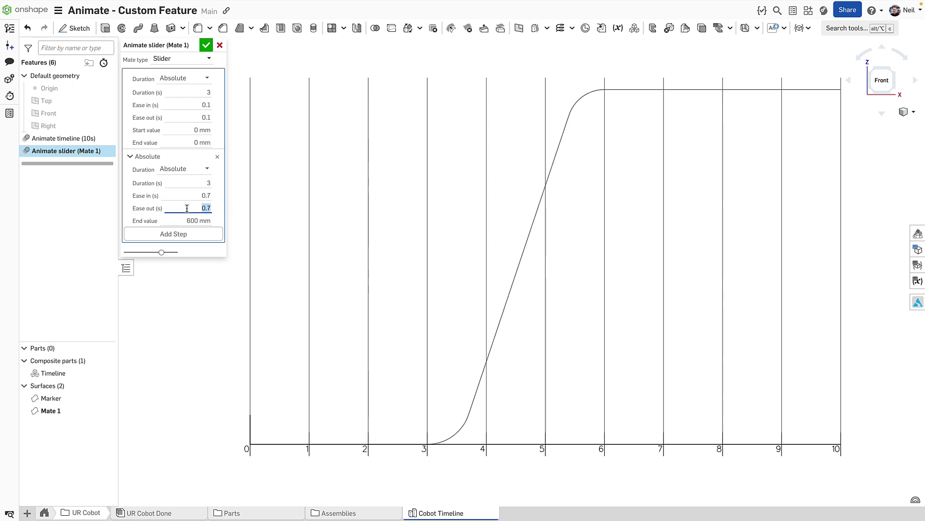
{"action": "key", "text": "Up"}
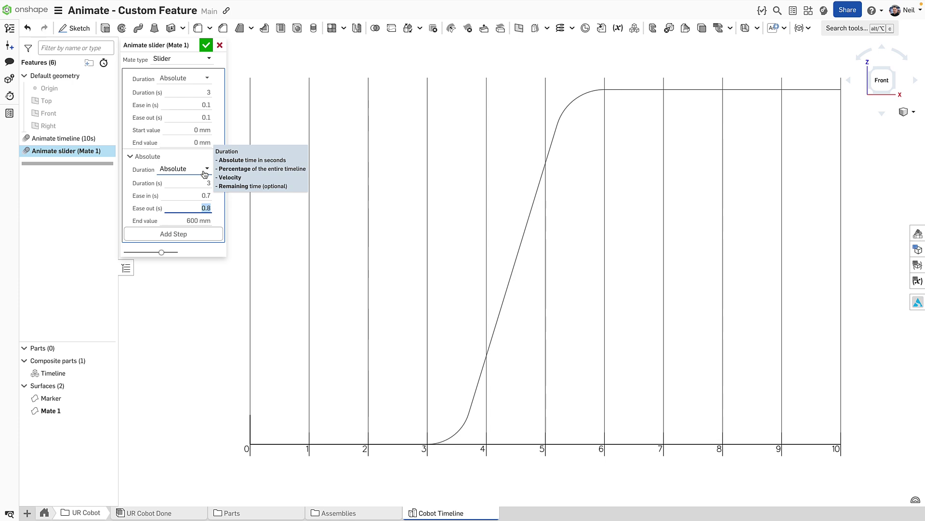
Try a 33% percentage duration with 22% ease-in, then switch the step to Velocity
{"action": "left_click", "coordinate": [205, 169]}
{"action": "left_click", "coordinate": [185, 196]}
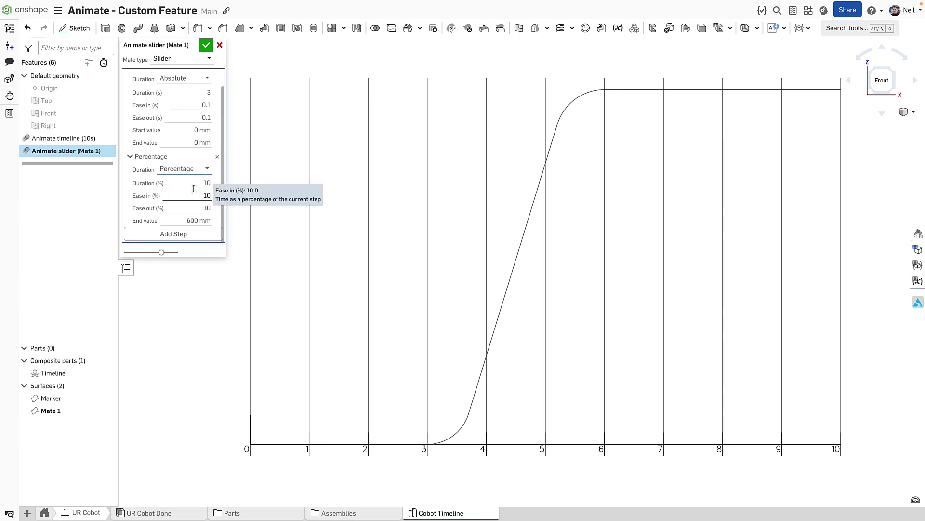
{"action": "left_click", "coordinate": [193, 184]}
{"action": "type", "text": "33"}
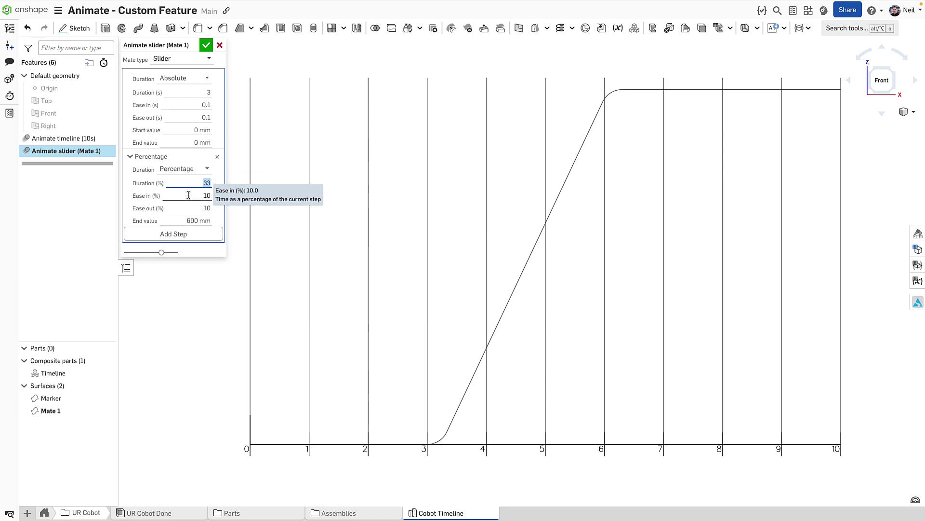
{"action": "left_click", "coordinate": [189, 194]}
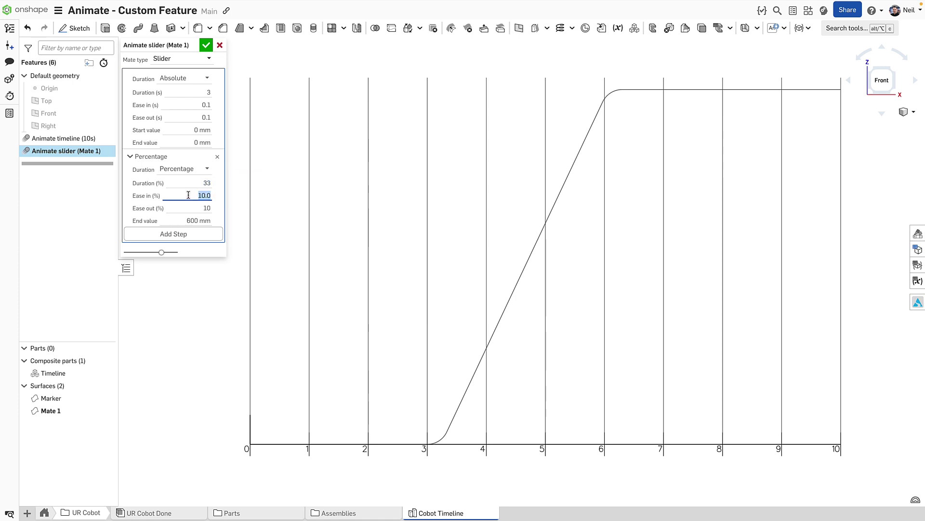
{"action": "key", "text": "Up"}
{"action": "key", "text": "Up"}
{"action": "key", "text": "Up"}
{"action": "key", "text": "Up"}
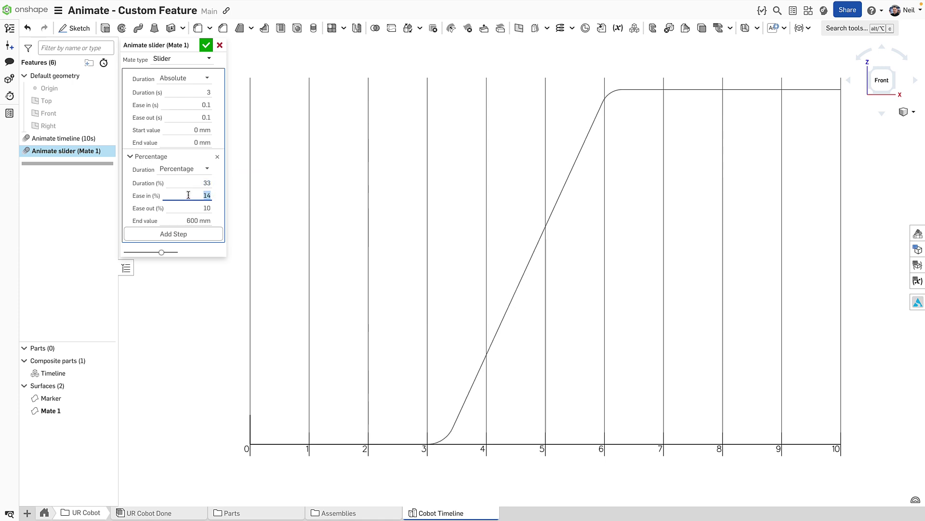
{"action": "key", "text": "Up"}
{"action": "key", "text": "Up"}
{"action": "key", "text": "Up"}
{"action": "key", "text": "Up"}
{"action": "key", "text": "Up"}
{"action": "key", "text": "Up"}
{"action": "key", "text": "Up"}
{"action": "key", "text": "Up"}
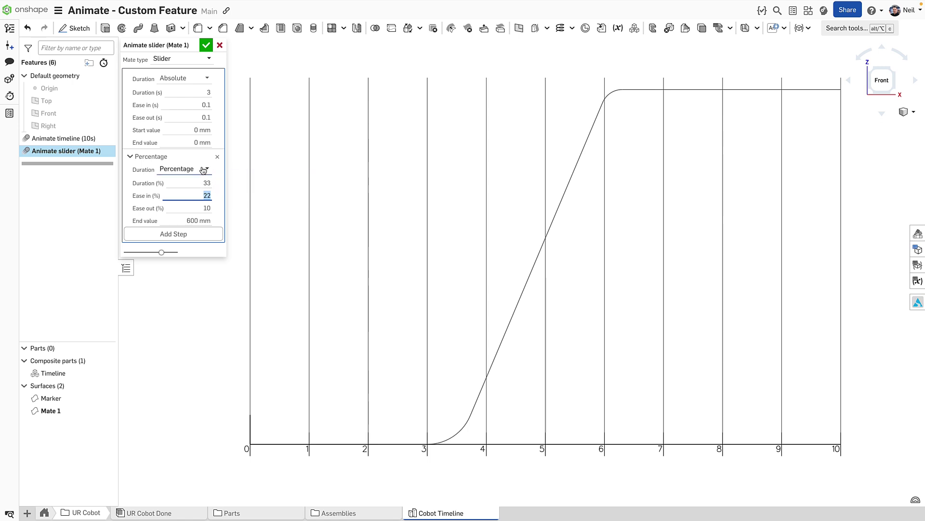
{"action": "left_click", "coordinate": [201, 170]}
{"action": "left_click", "coordinate": [195, 211]}
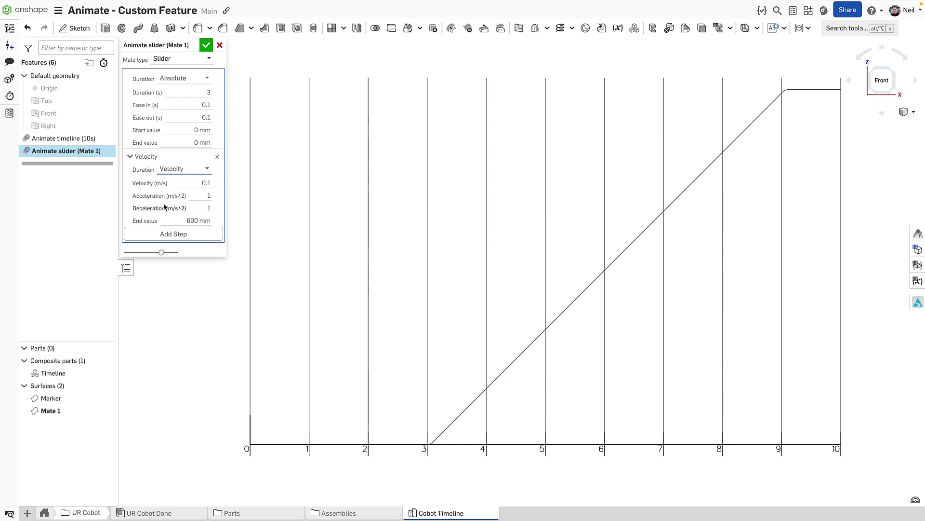
Check the first step's start and end values and set the second step's velocity to 0.2 m/s
{"action": "left_click", "coordinate": [179, 132]}
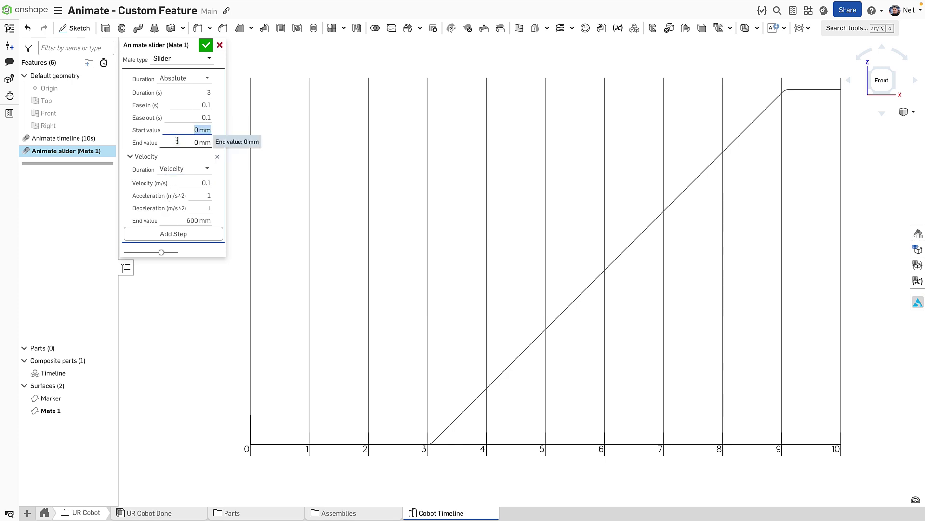
{"action": "left_click", "coordinate": [179, 141]}
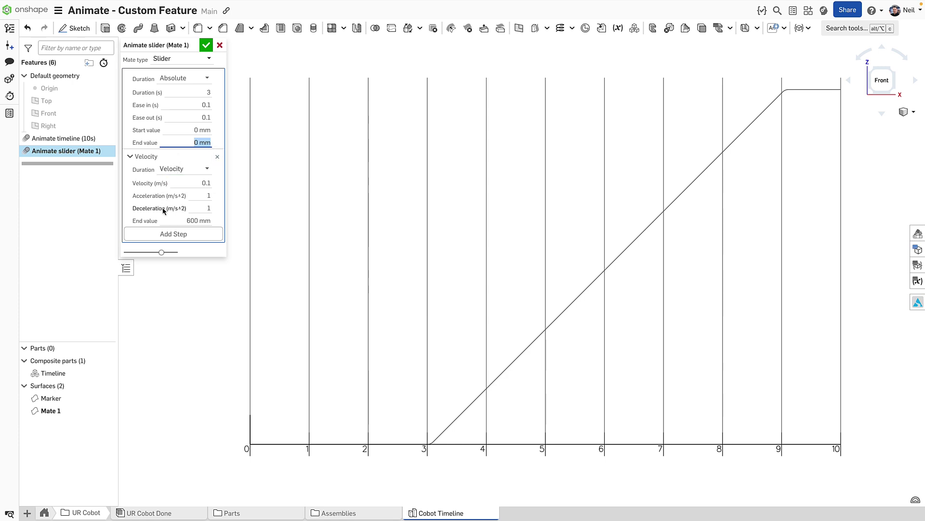
{"action": "left_click", "coordinate": [191, 182]}
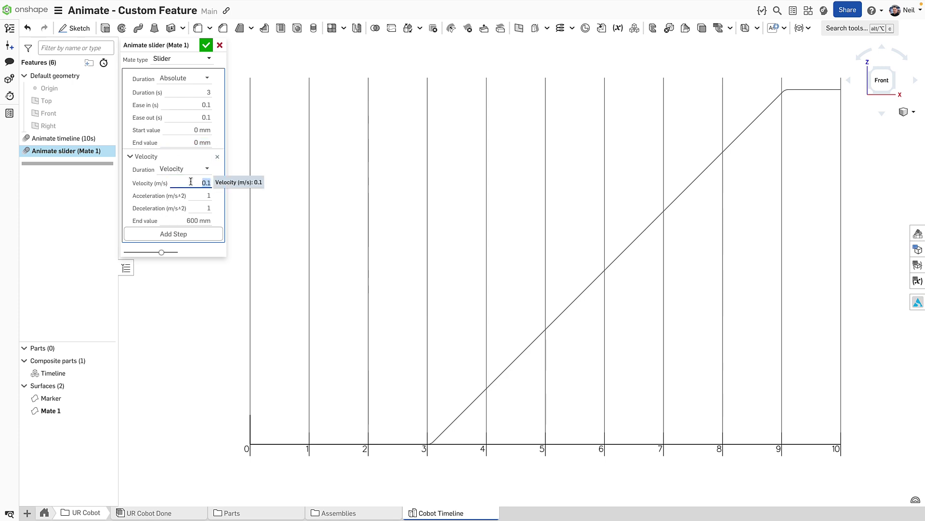
{"action": "key", "text": "BackSpace"}
{"action": "type", "text": ".2"}
{"action": "key", "text": "Return"}
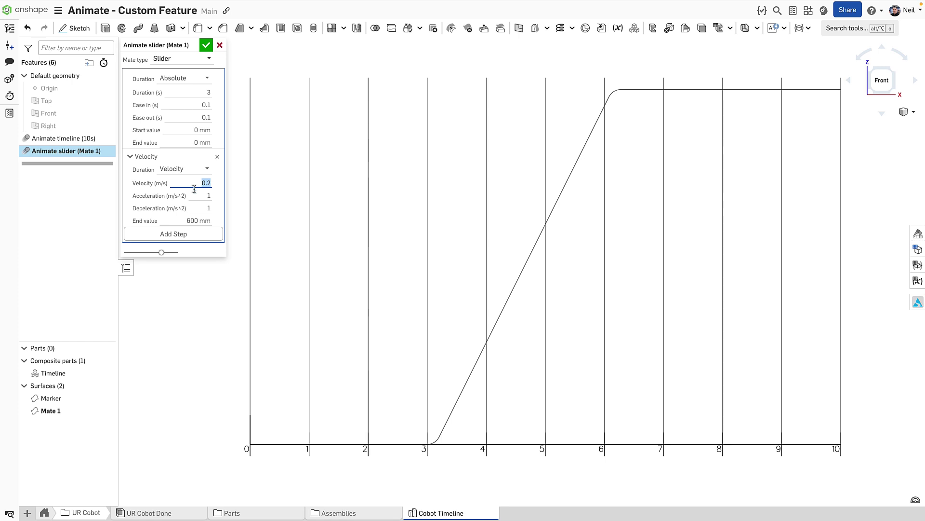
Set the second step's acceleration and deceleration both to 0.5
{"action": "left_click", "coordinate": [198, 196]}
{"action": "key", "text": "BackSpace"}
{"action": "type", "text": ".5"}
{"action": "key", "text": "Return"}
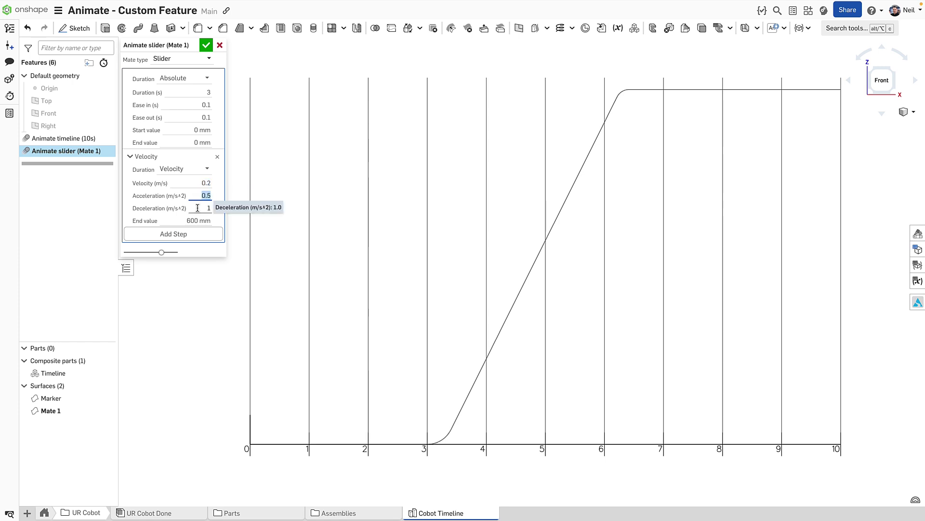
{"action": "left_click", "coordinate": [198, 208]}
{"action": "type", "text": ".5"}
{"action": "key", "text": "Return"}
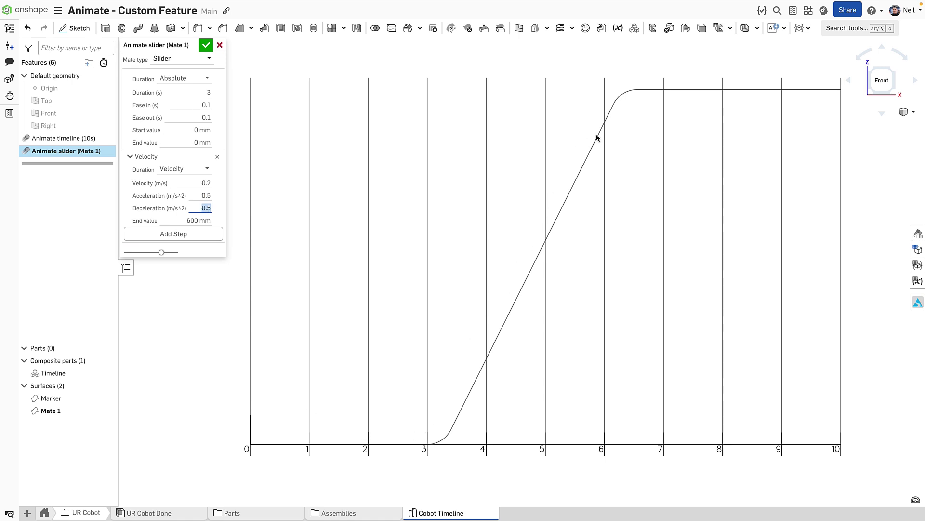
Accept the Animate slider feature and select the Timeline part and Mate 1 surface
{"action": "left_click", "coordinate": [206, 45]}
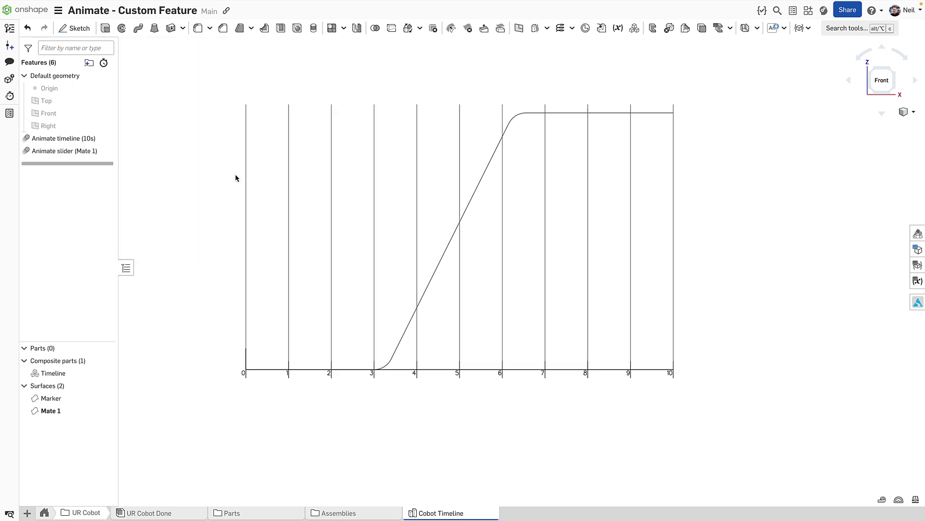
{"action": "right_click_drag", "start_coordinate": [243, 171], "coordinate": [235, 197]}
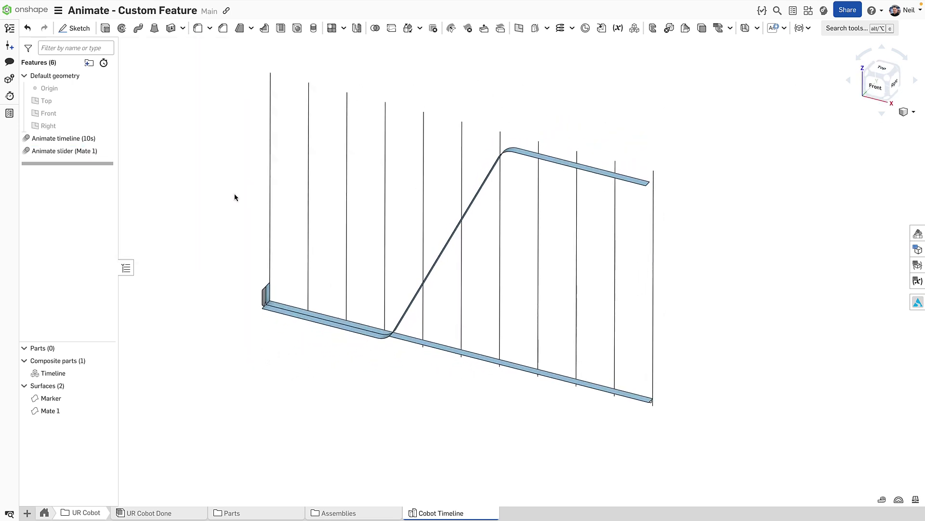
{"action": "scroll", "coordinate": [235, 197], "scroll_direction": "up", "scroll_amount": 1}
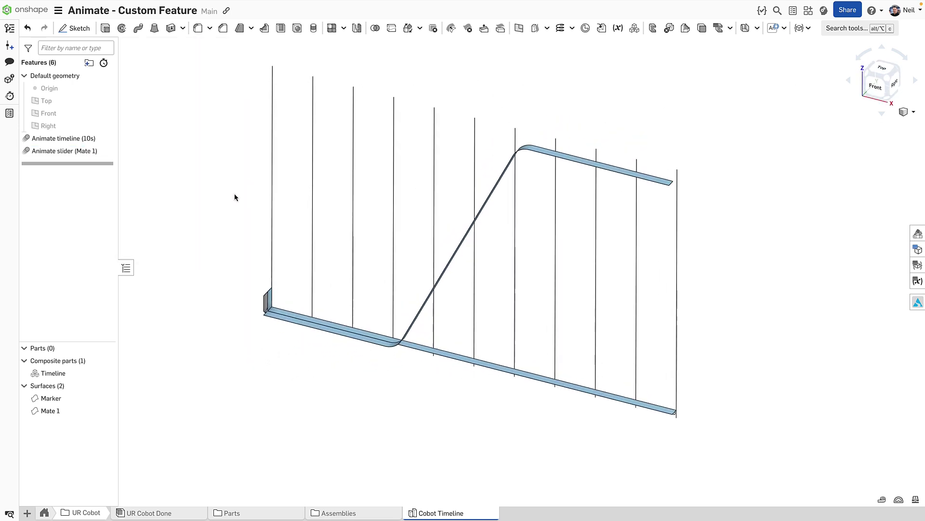
{"action": "left_click", "coordinate": [82, 373]}
{"action": "left_click", "coordinate": [155, 406]}
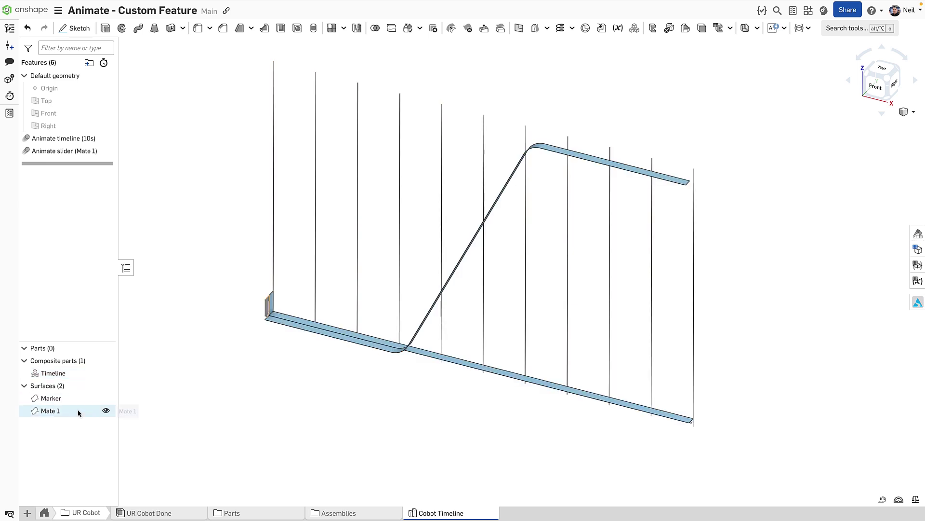
Insert Timeline, Marker and Mate 1 from Cobot Timeline into the UR Cobot Done assembly
{"action": "left_click", "coordinate": [168, 512]}
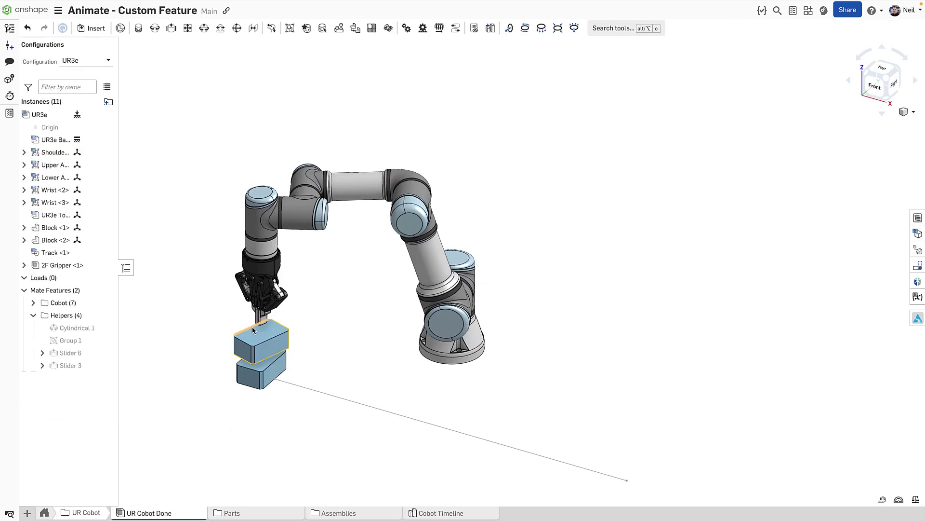
{"action": "left_click", "coordinate": [92, 28]}
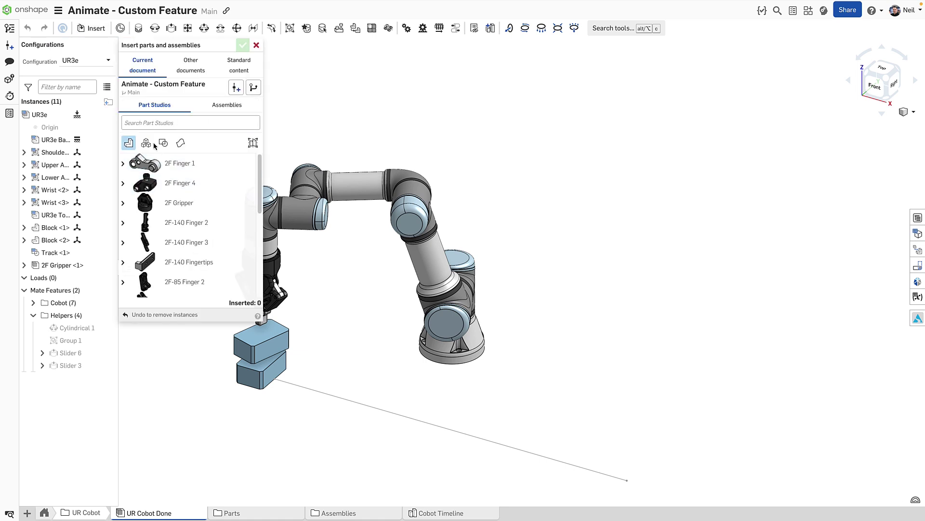
{"action": "left_click", "coordinate": [180, 143]}
{"action": "left_click", "coordinate": [129, 143]}
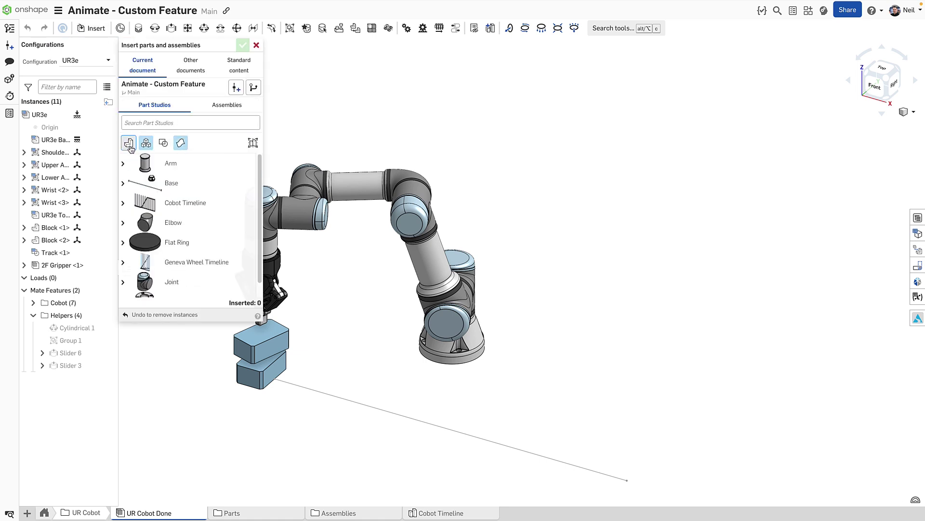
{"action": "left_click", "coordinate": [123, 203]}
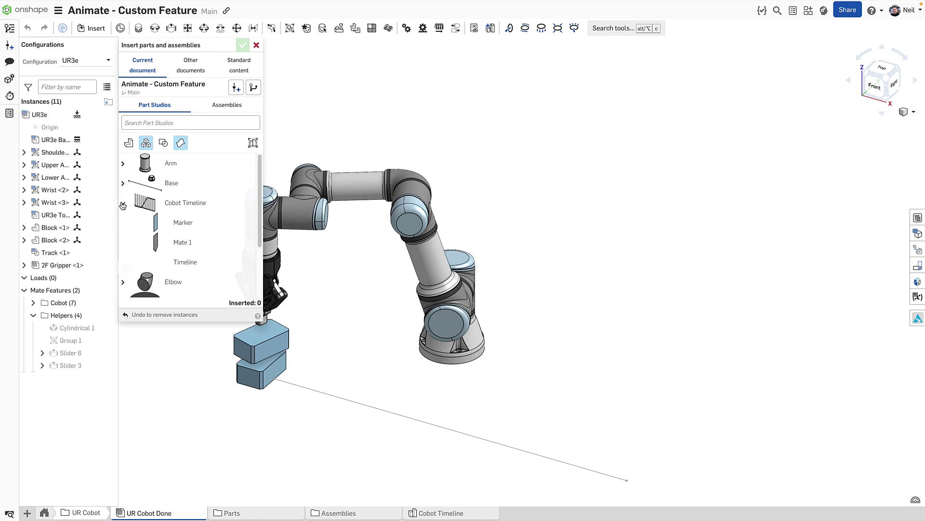
{"action": "left_click", "coordinate": [182, 261]}
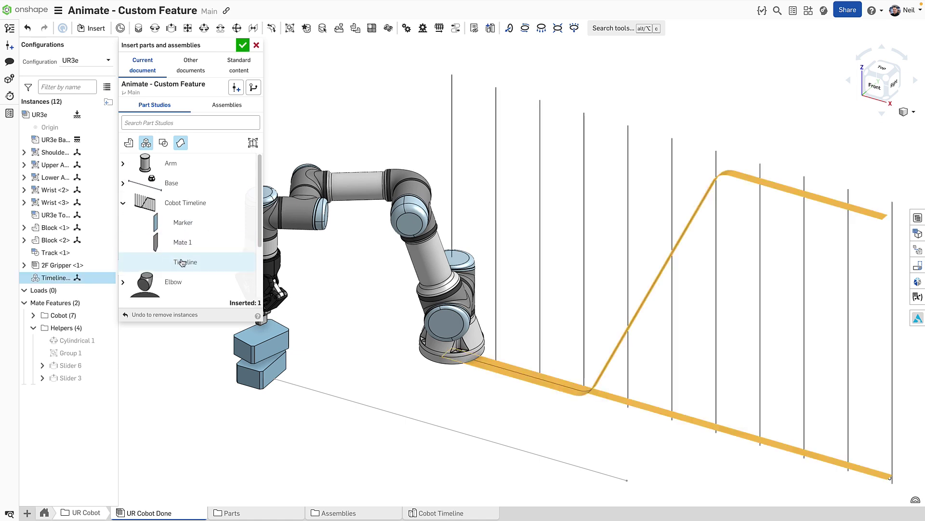
{"action": "left_click", "coordinate": [195, 223]}
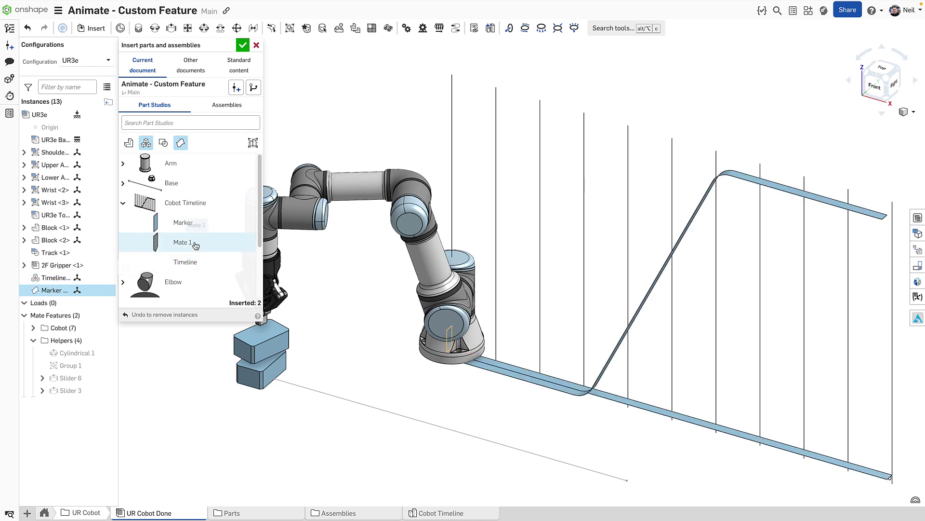
{"action": "left_click", "coordinate": [195, 244]}
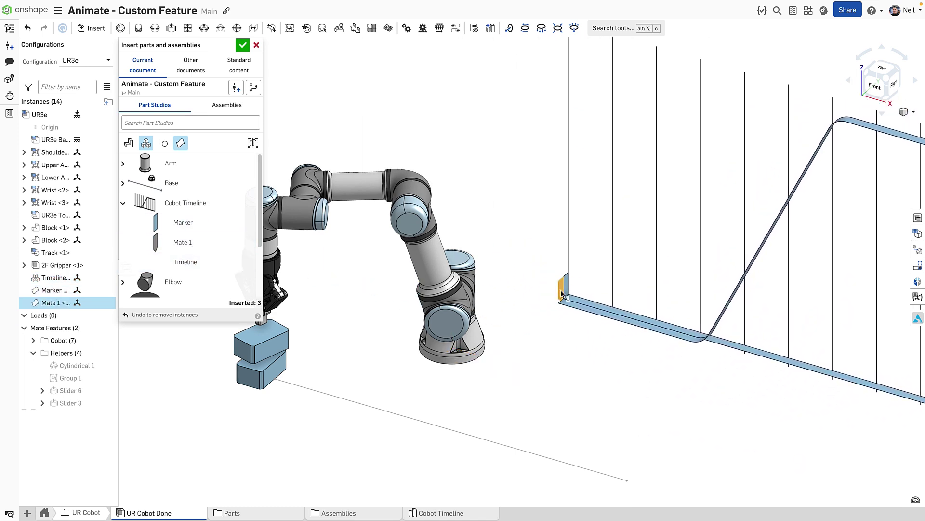
{"action": "left_click", "coordinate": [562, 292]}
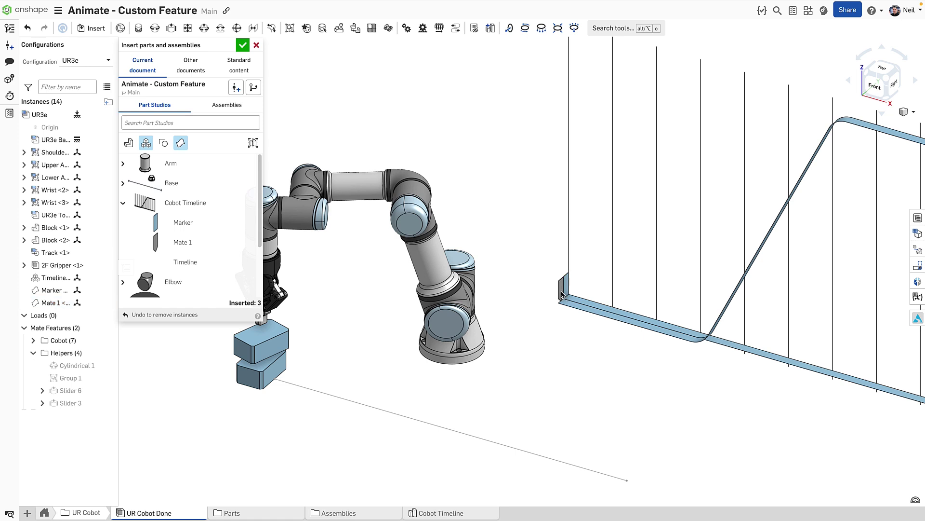
Fix the Timeline instance and pull the blue and grey plates off the track end
{"action": "left_click", "coordinate": [243, 44]}
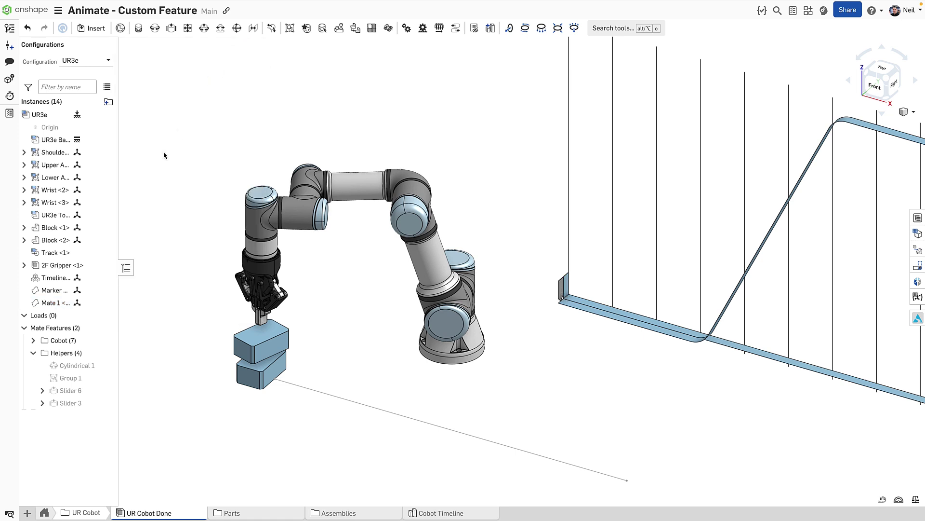
{"action": "right_click", "coordinate": [52, 281]}
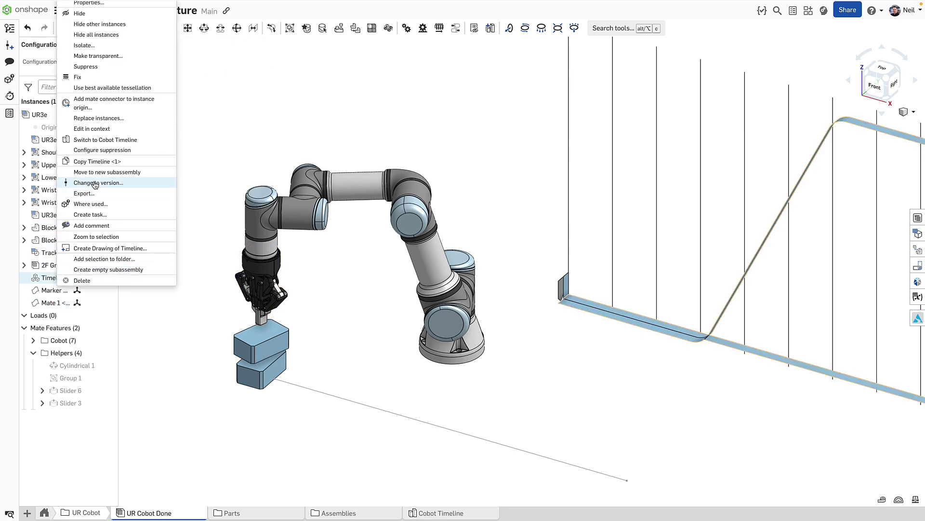
{"action": "left_click", "coordinate": [78, 78]}
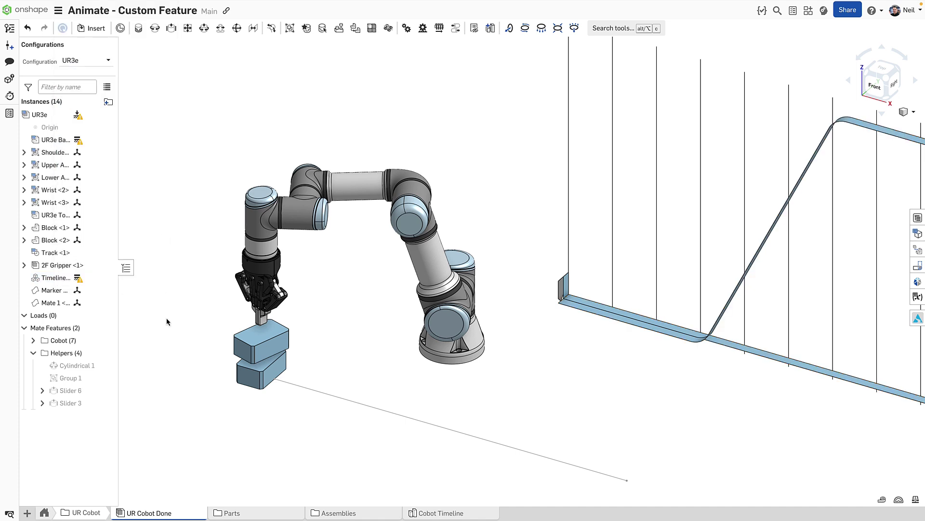
{"action": "scroll", "coordinate": [575, 293], "scroll_direction": "down", "scroll_amount": 6}
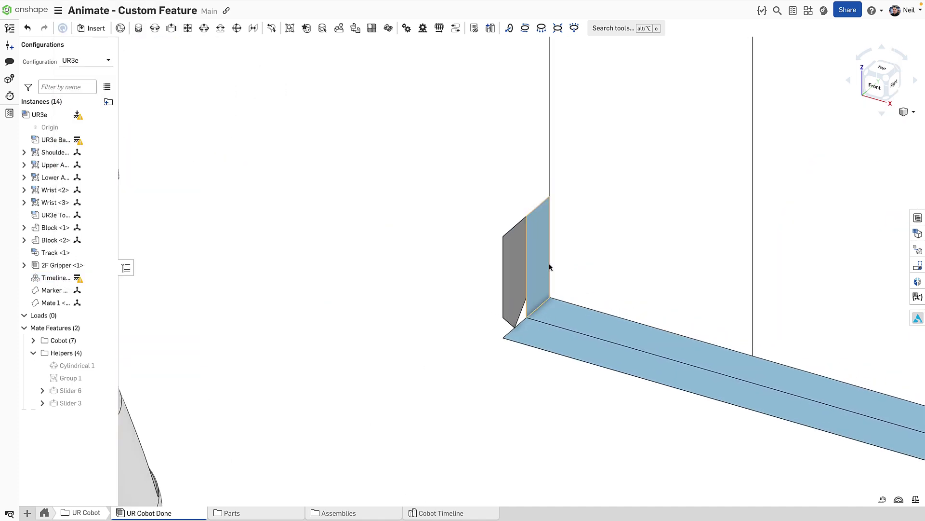
{"action": "left_click_drag", "start_coordinate": [555, 261], "coordinate": [587, 225]}
{"action": "left_click_drag", "start_coordinate": [527, 273], "coordinate": [445, 242]}
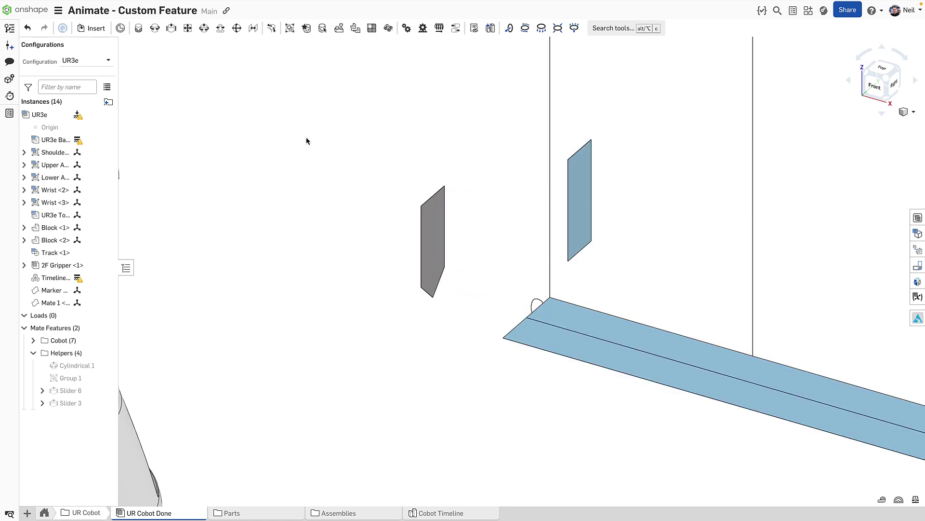
Add slider mates marker-to-track and blue-to-grey plate, then test by sliding the plates
{"action": "left_click", "coordinate": [172, 29]}
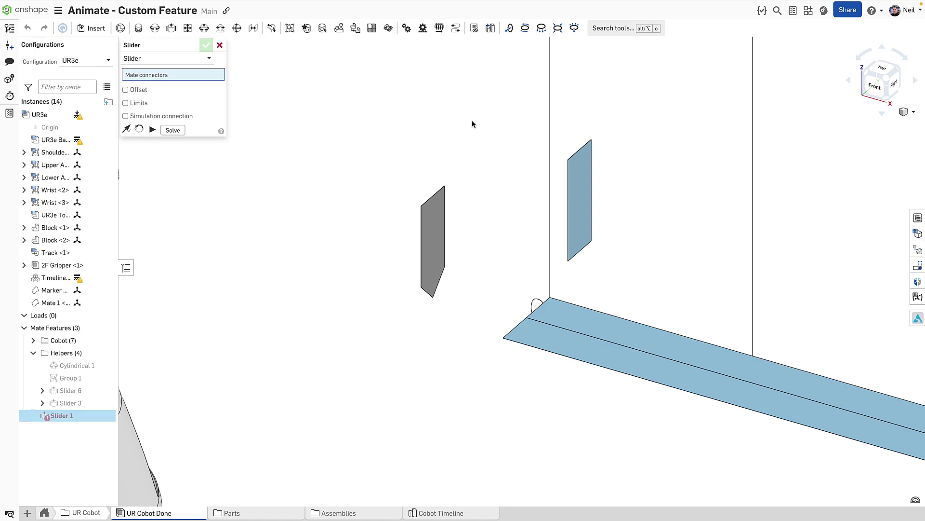
{"action": "left_click", "coordinate": [582, 241]}
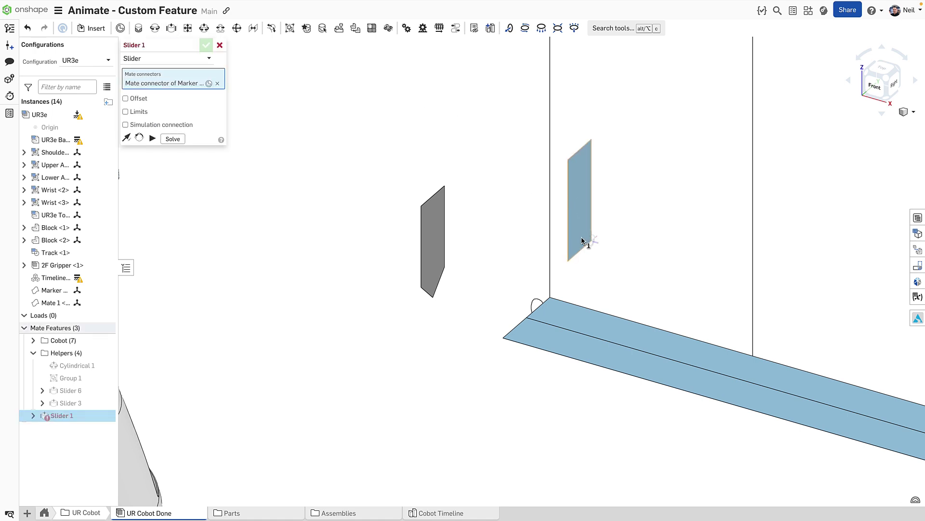
{"action": "left_click", "coordinate": [566, 300]}
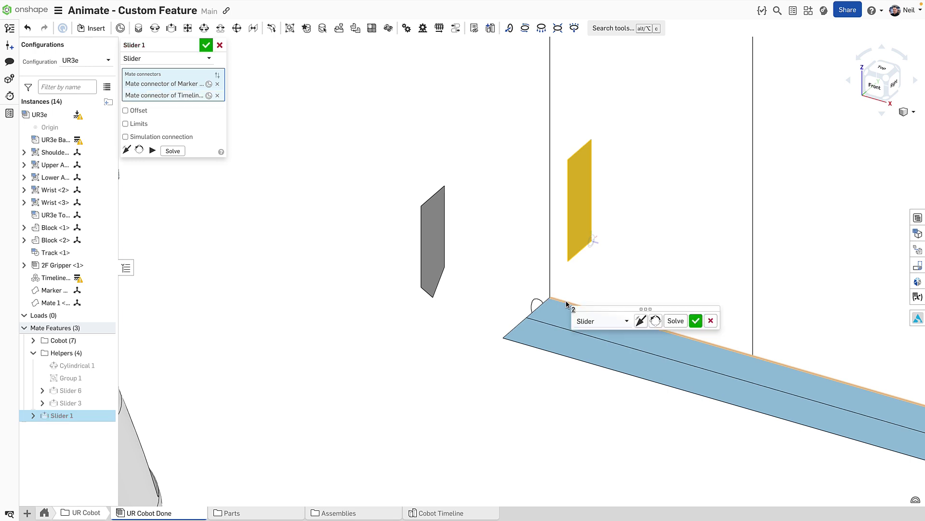
{"action": "left_click", "coordinate": [695, 321]}
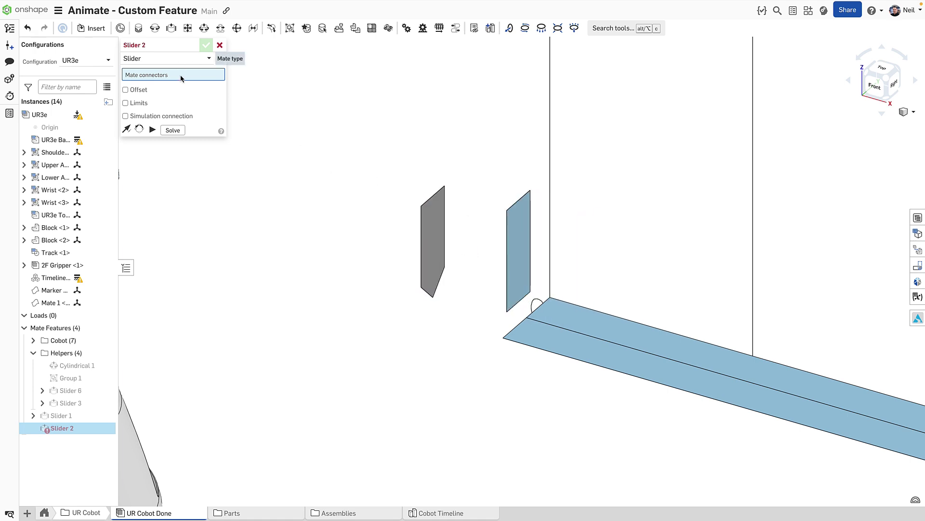
{"action": "left_click", "coordinate": [509, 228]}
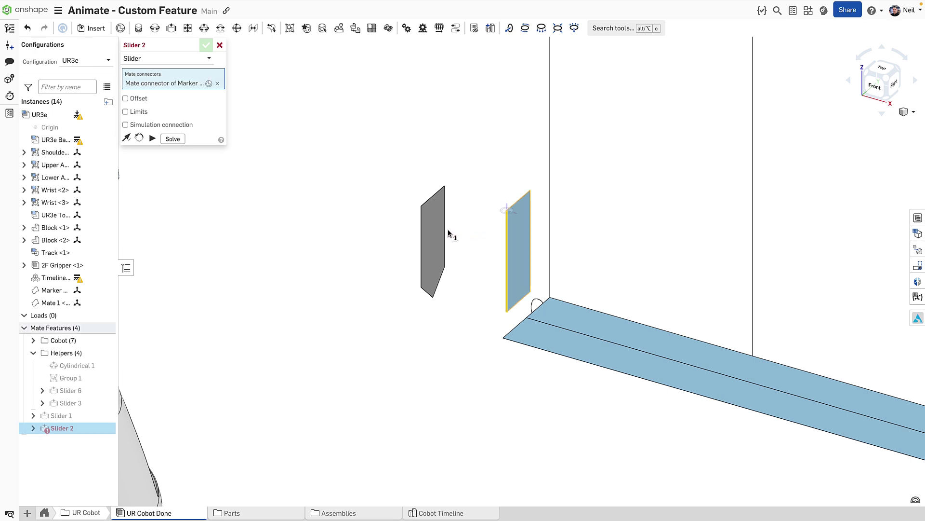
{"action": "left_click", "coordinate": [444, 203]}
{"action": "left_click", "coordinate": [573, 217]}
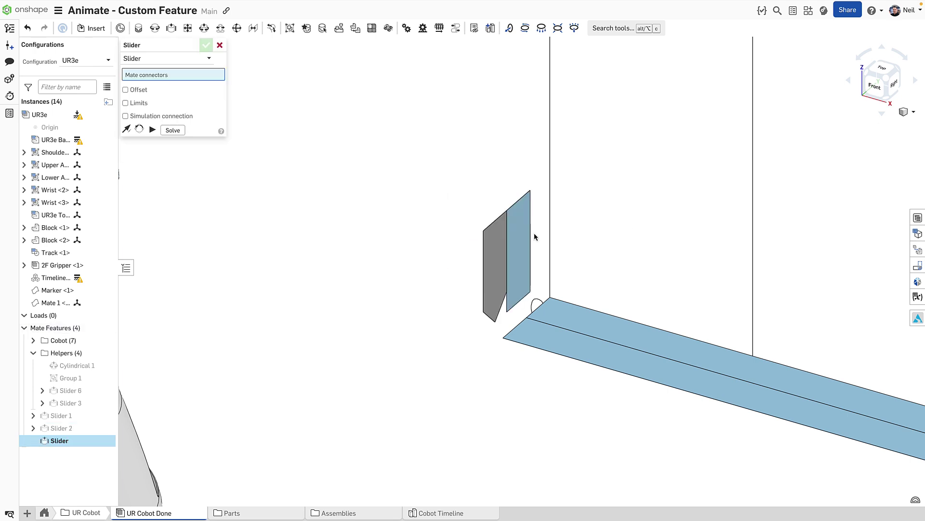
{"action": "key", "text": "Escape"}
{"action": "left_click_drag", "start_coordinate": [529, 243], "coordinate": [573, 245]}
{"action": "scroll", "coordinate": [453, 317], "scroll_direction": "down", "scroll_amount": 3}
{"action": "middle_click_drag", "start_coordinate": [453, 317], "coordinate": [398, 314]}
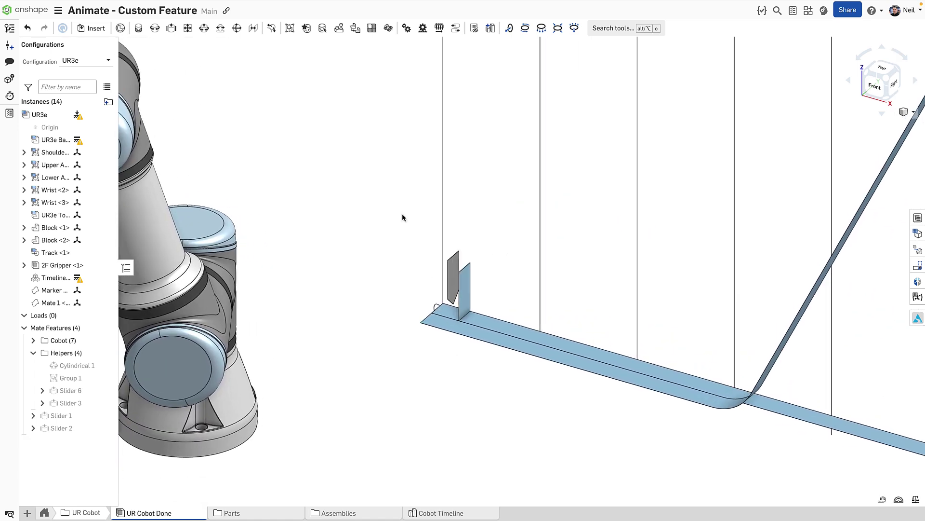
Add a Tangent mate between the Mate 1 vertex and the Timeline track face
{"action": "left_click", "coordinate": [271, 28]}
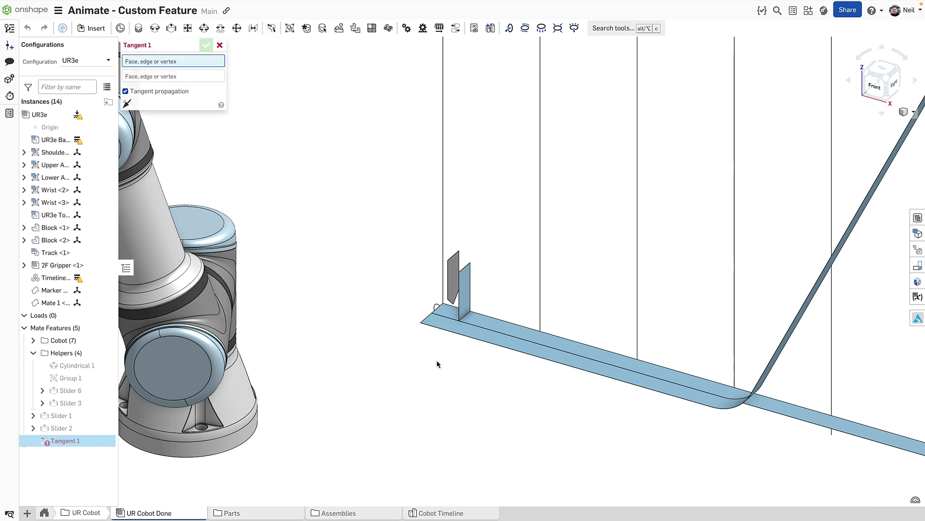
{"action": "left_click", "coordinate": [455, 303]}
{"action": "left_click", "coordinate": [448, 329]}
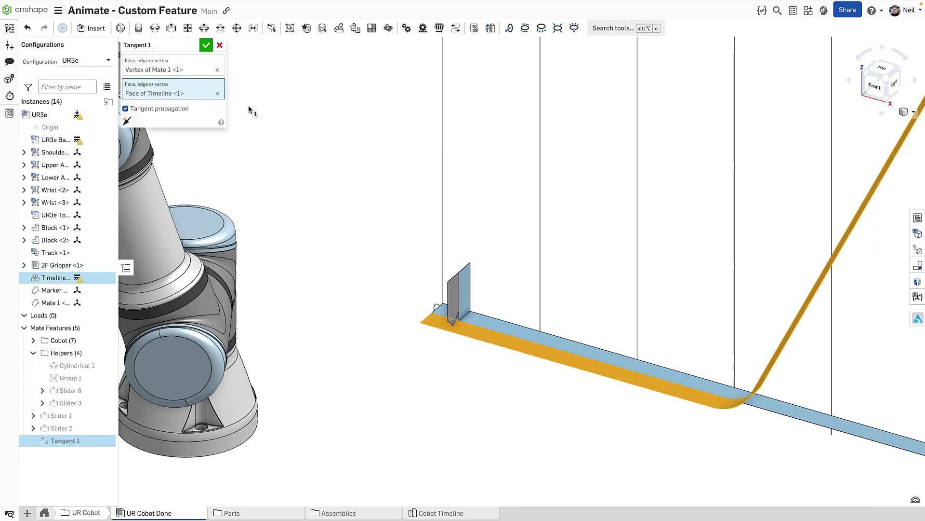
{"action": "left_click", "coordinate": [206, 44]}
Slide the marker along the track to re-pose the arm, then view the whole robot
{"action": "scroll", "coordinate": [335, 324], "scroll_direction": "down", "scroll_amount": 3}
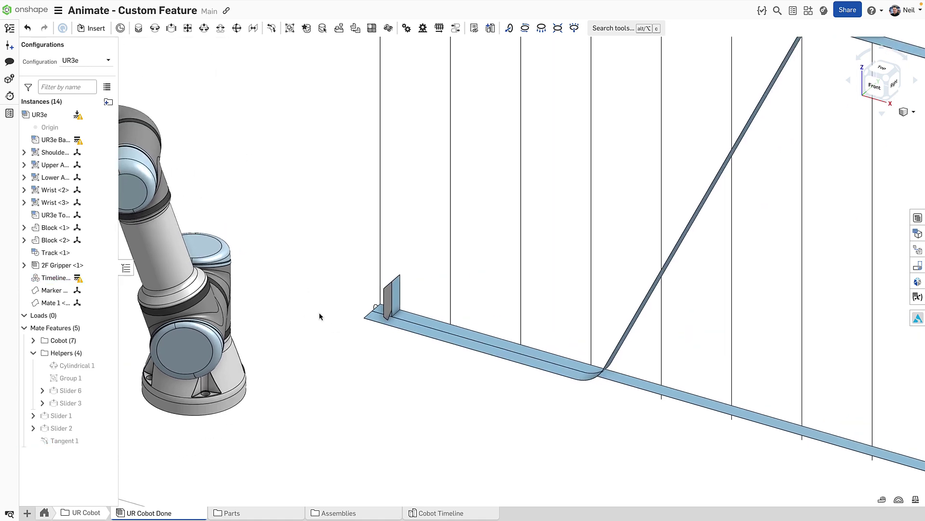
{"action": "left_click", "coordinate": [399, 298]}
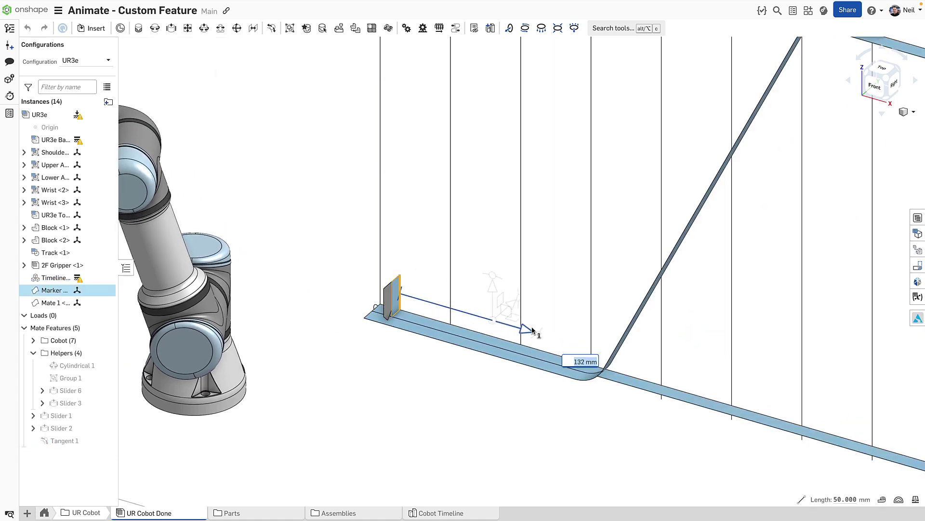
{"action": "mouse_move", "coordinate": [538, 332]}
{"action": "left_mouse_down"}
{"action": "mouse_move", "coordinate": [768, 396]}
{"action": "mouse_move", "coordinate": [492, 328]}
{"action": "mouse_move", "coordinate": [352, 332]}
{"action": "left_mouse_up"}
{"action": "left_click", "coordinate": [302, 344]}
{"action": "mouse_move", "coordinate": [301, 343]}
{"action": "middle_mouse_down"}
{"action": "mouse_move", "coordinate": [570, 347]}
{"action": "mouse_move", "coordinate": [560, 356]}
{"action": "mouse_move", "coordinate": [576, 325]}
{"action": "middle_mouse_up"}
{"action": "right_click_drag", "start_coordinate": [577, 325], "coordinate": [615, 262]}
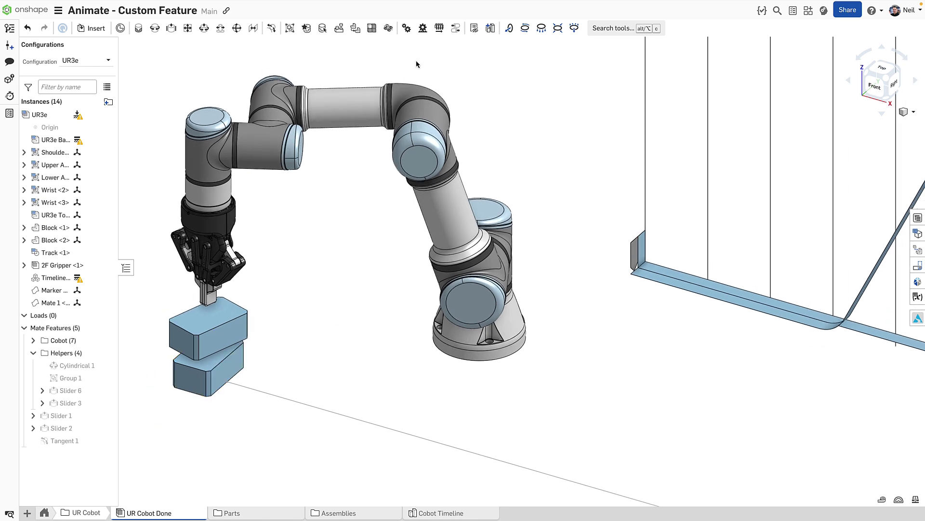
Create a Linear relation pairing Slider 2 with Slider 6 at ratio 1
{"action": "left_click", "coordinate": [456, 30]}
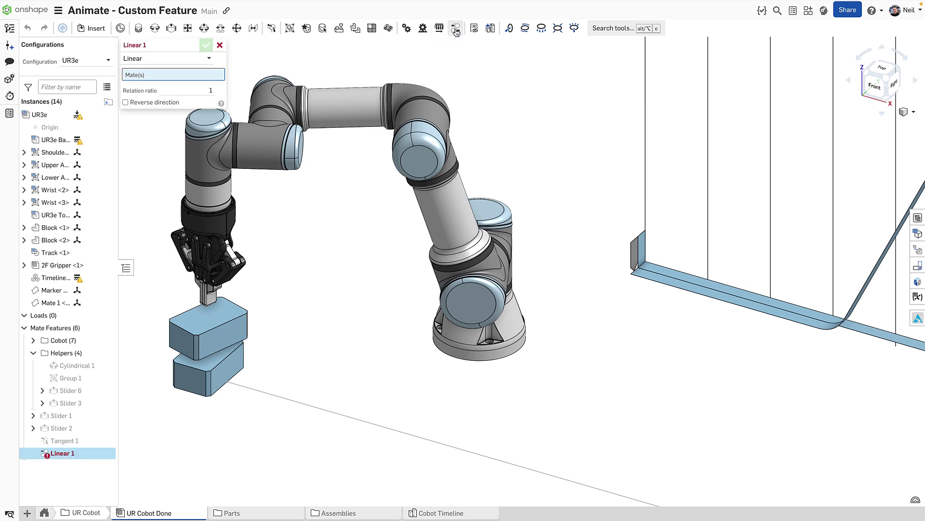
{"action": "left_click", "coordinate": [80, 429]}
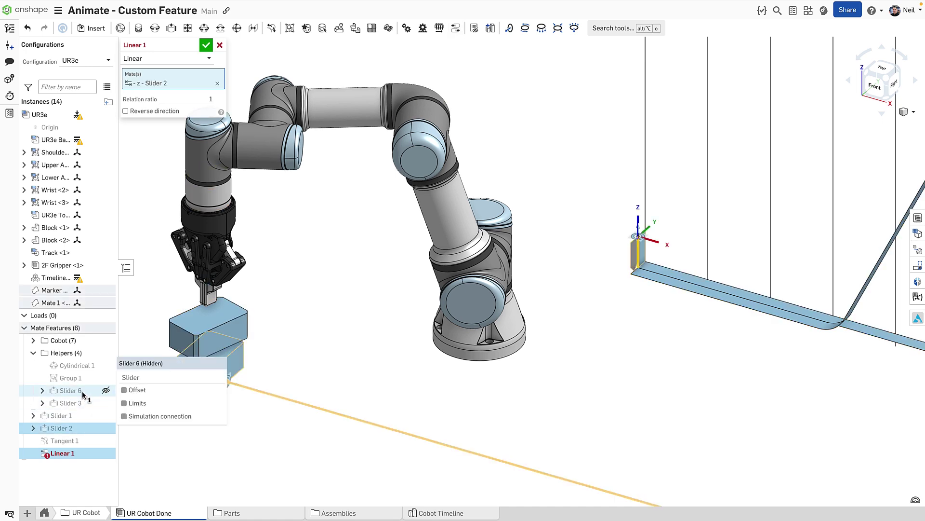
{"action": "left_click", "coordinate": [82, 392]}
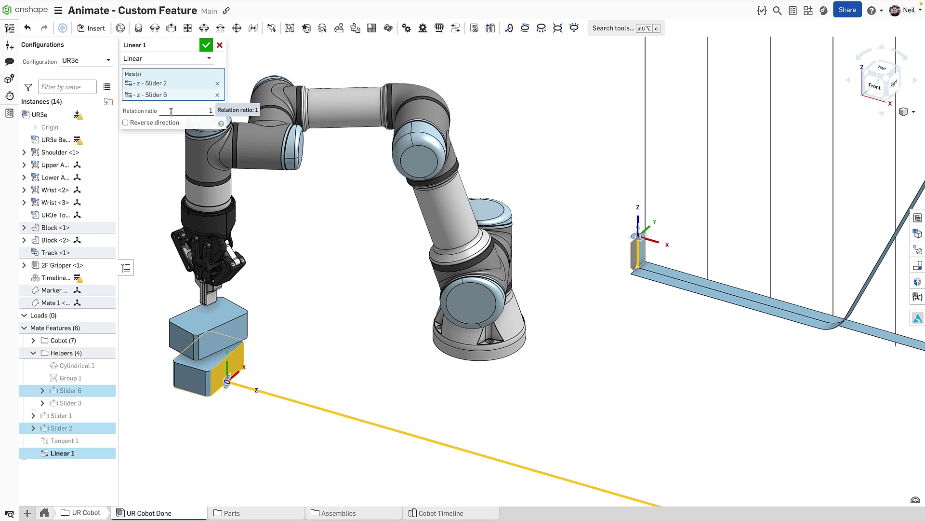
Save Linear 1 and slide the marker along the track to confirm the arm follows
{"action": "left_click", "coordinate": [206, 45]}
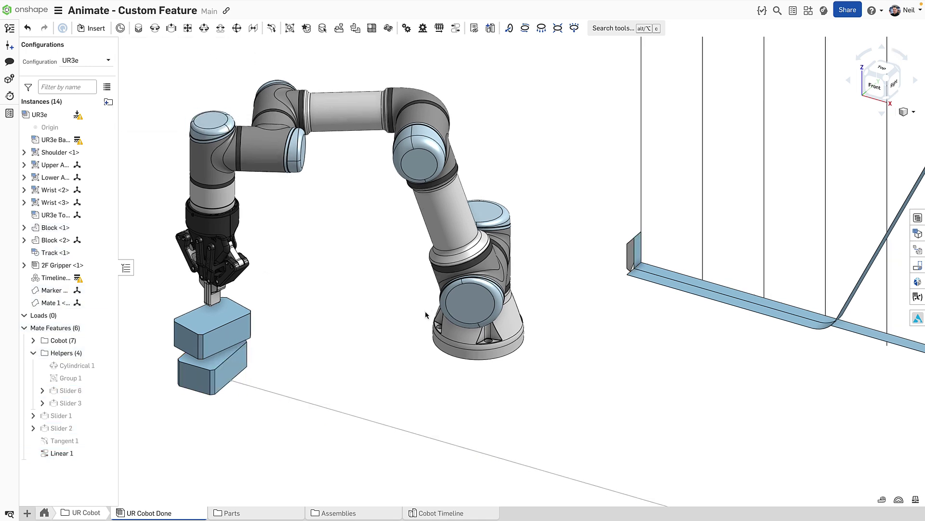
{"action": "right_click_drag", "start_coordinate": [682, 263], "coordinate": [586, 264]}
{"action": "left_click", "coordinate": [578, 262]}
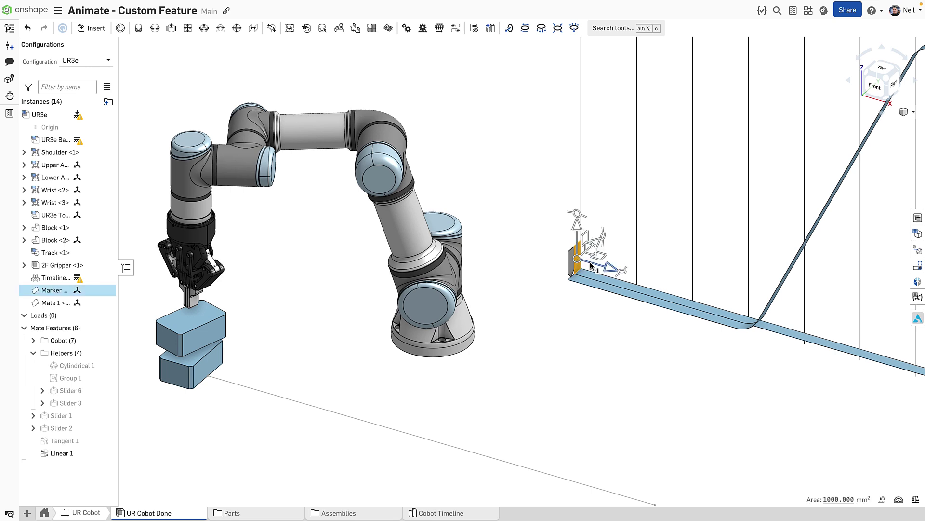
{"action": "mouse_move", "coordinate": [597, 268]}
{"action": "left_mouse_down"}
{"action": "mouse_move", "coordinate": [690, 308]}
{"action": "mouse_move", "coordinate": [887, 368]}
{"action": "mouse_move", "coordinate": [723, 346]}
{"action": "mouse_move", "coordinate": [616, 314]}
{"action": "mouse_move", "coordinate": [620, 324]}
{"action": "mouse_move", "coordinate": [681, 323]}
{"action": "mouse_move", "coordinate": [800, 346]}
{"action": "mouse_move", "coordinate": [621, 343]}
{"action": "mouse_move", "coordinate": [490, 299]}
{"action": "mouse_move", "coordinate": [622, 343]}
{"action": "mouse_move", "coordinate": [767, 366]}
{"action": "mouse_move", "coordinate": [559, 344]}
{"action": "mouse_move", "coordinate": [727, 382]}
{"action": "mouse_move", "coordinate": [477, 331]}
{"action": "mouse_move", "coordinate": [198, 383]}
{"action": "mouse_move", "coordinate": [178, 378]}
{"action": "left_mouse_up"}
Lift the top block into the gripper, then hide Track <1> and Block <1>
{"action": "scroll", "coordinate": [800, 352], "scroll_direction": "down", "scroll_amount": 2}
{"action": "scroll", "coordinate": [723, 346], "scroll_direction": "down", "scroll_amount": 2}
{"action": "scroll", "coordinate": [178, 378], "scroll_direction": "up", "scroll_amount": 3}
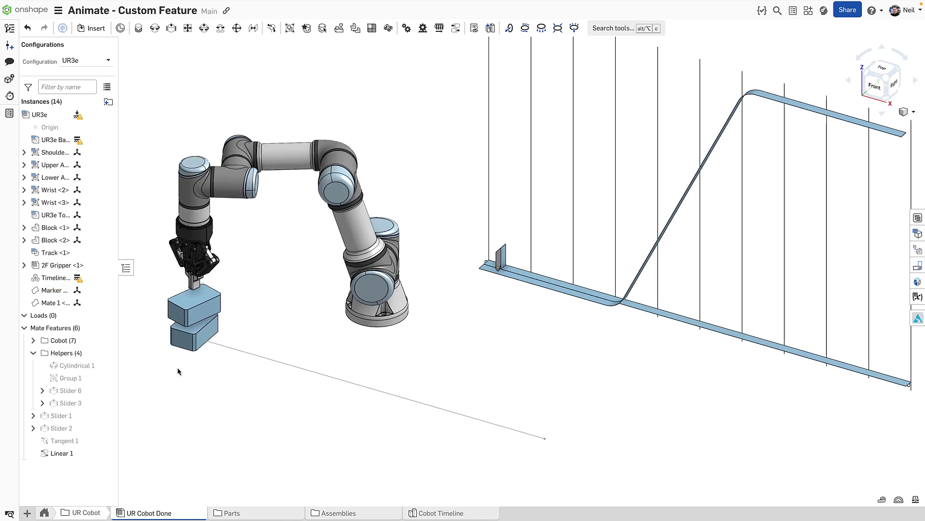
{"action": "mouse_move", "coordinate": [184, 300]}
{"action": "left_mouse_down"}
{"action": "mouse_move", "coordinate": [195, 307]}
{"action": "mouse_move", "coordinate": [184, 306]}
{"action": "left_mouse_up"}
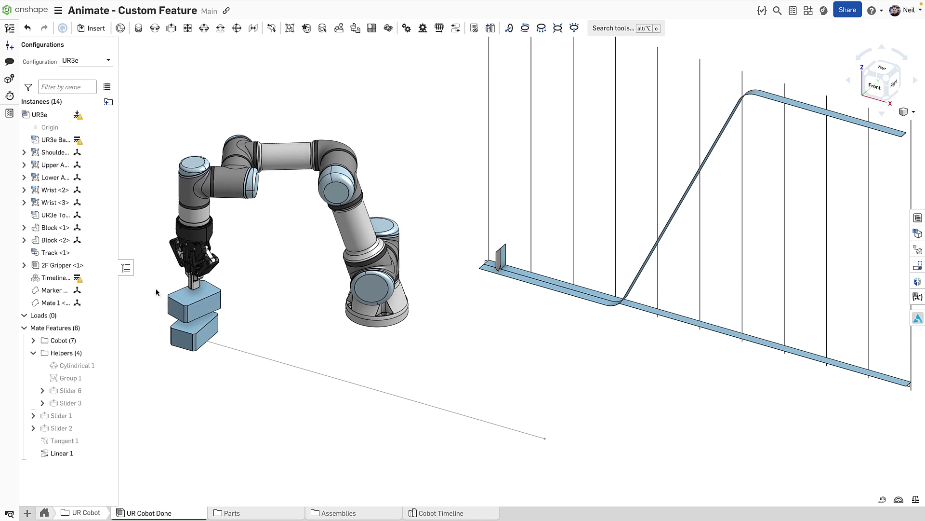
{"action": "left_click", "coordinate": [106, 252]}
{"action": "left_click", "coordinate": [106, 228]}
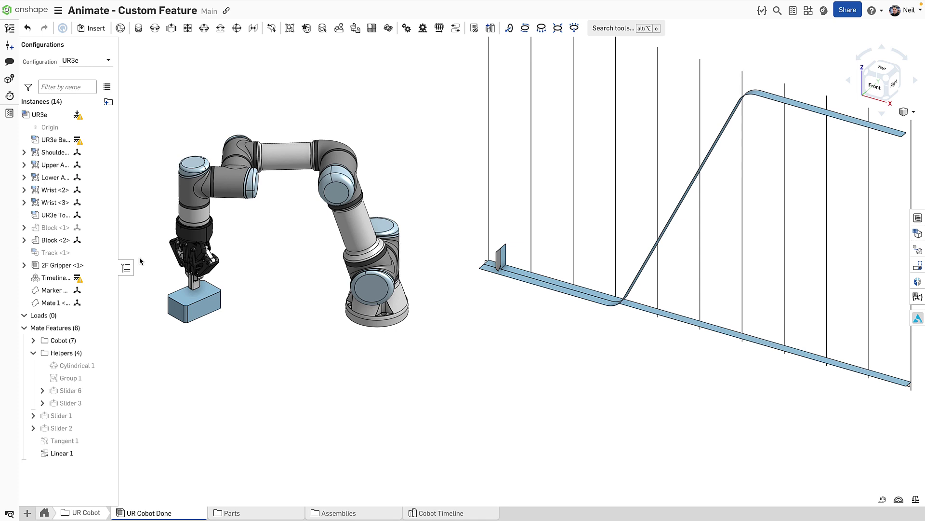
In Cobot Timeline, add a Mate 2 Animate slider with steps rising to 180 mm
{"action": "left_click", "coordinate": [447, 514]}
{"action": "left_click", "coordinate": [808, 28]}
{"action": "left_click", "coordinate": [820, 41]}
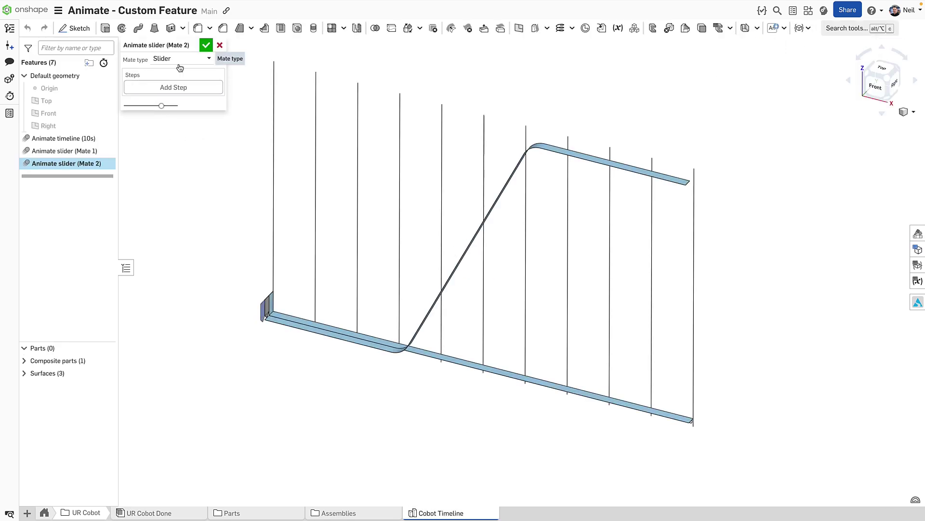
{"action": "left_click", "coordinate": [179, 88]}
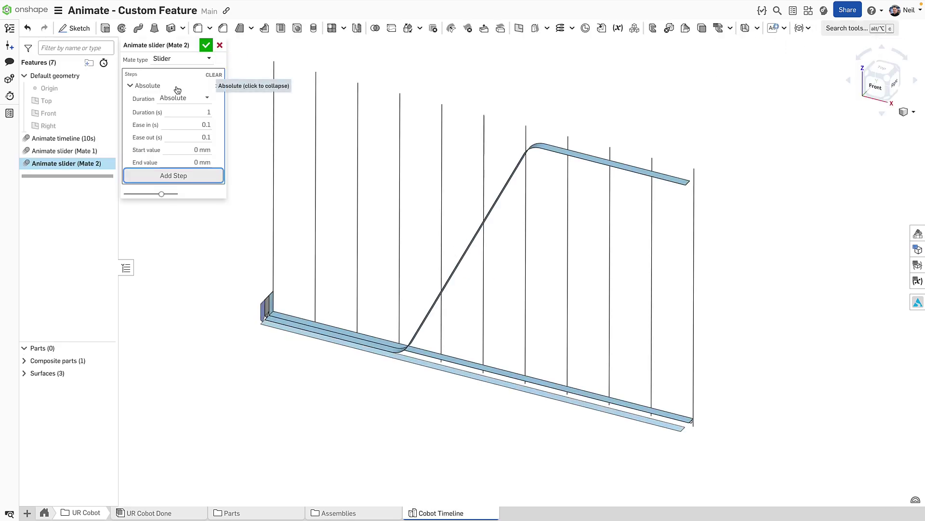
{"action": "left_click", "coordinate": [179, 111]}
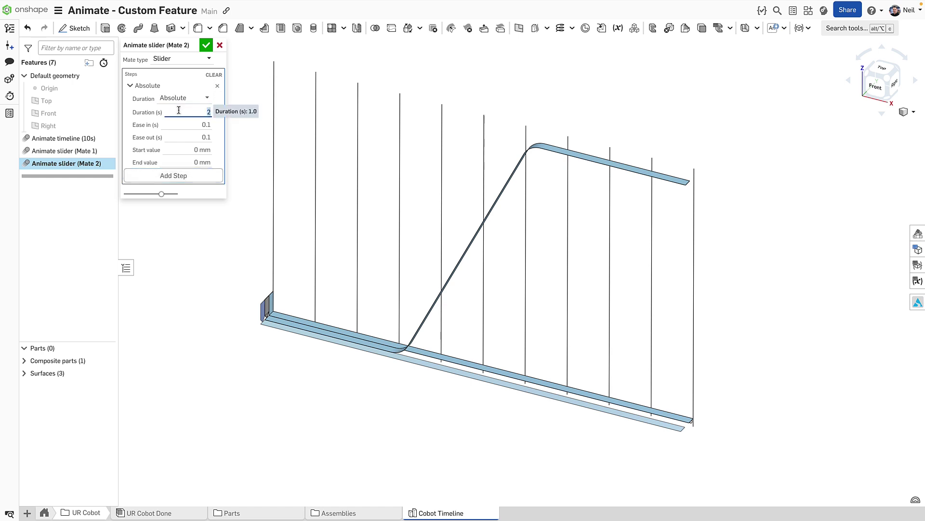
{"action": "left_click", "coordinate": [184, 175]}
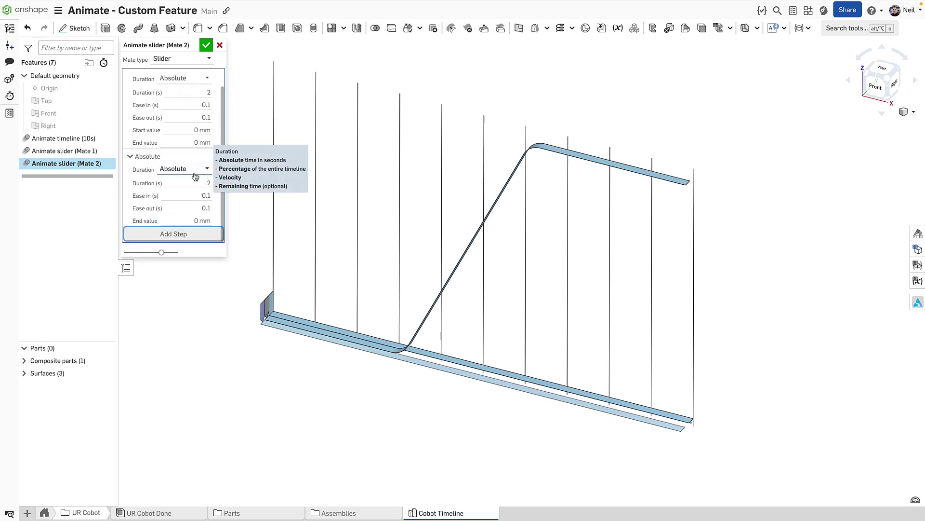
{"action": "left_click", "coordinate": [195, 176]}
{"action": "left_click", "coordinate": [188, 205]}
{"action": "left_click", "coordinate": [196, 184]}
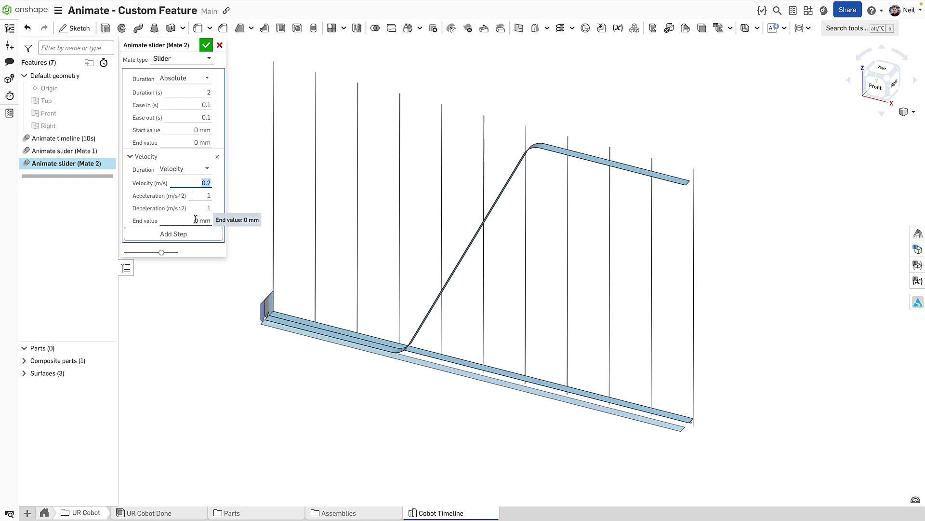
{"action": "left_click", "coordinate": [193, 220]}
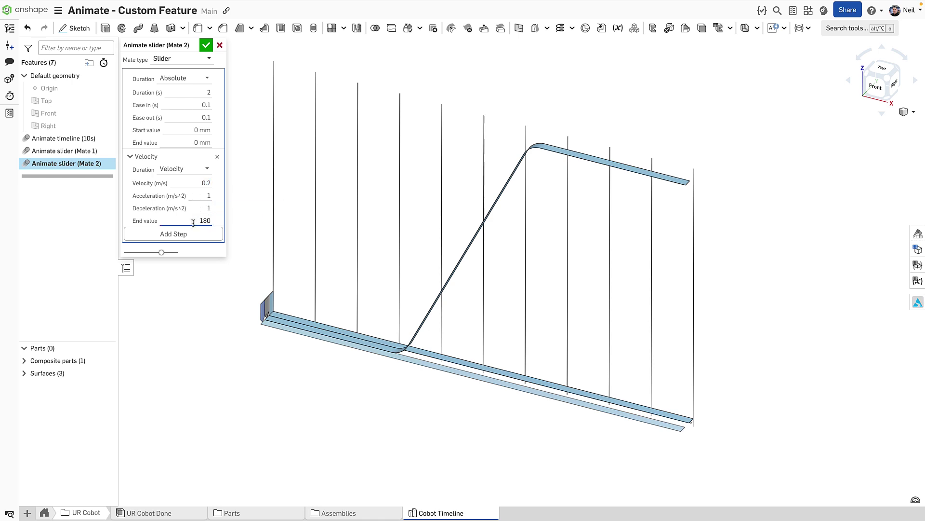
{"action": "key", "text": "Return"}
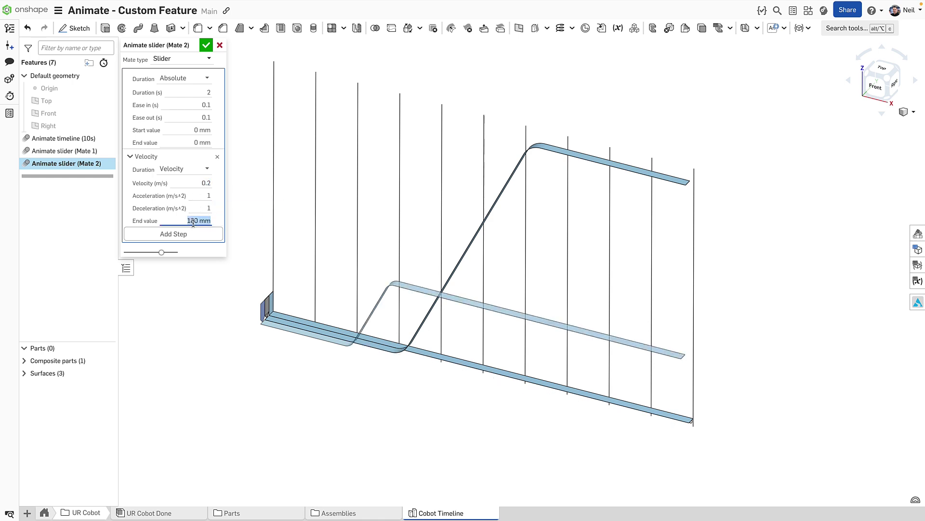
Add a 3.65 s hold at 180 mm and a velocity step returning to 0 mm
{"action": "left_click", "coordinate": [193, 235]}
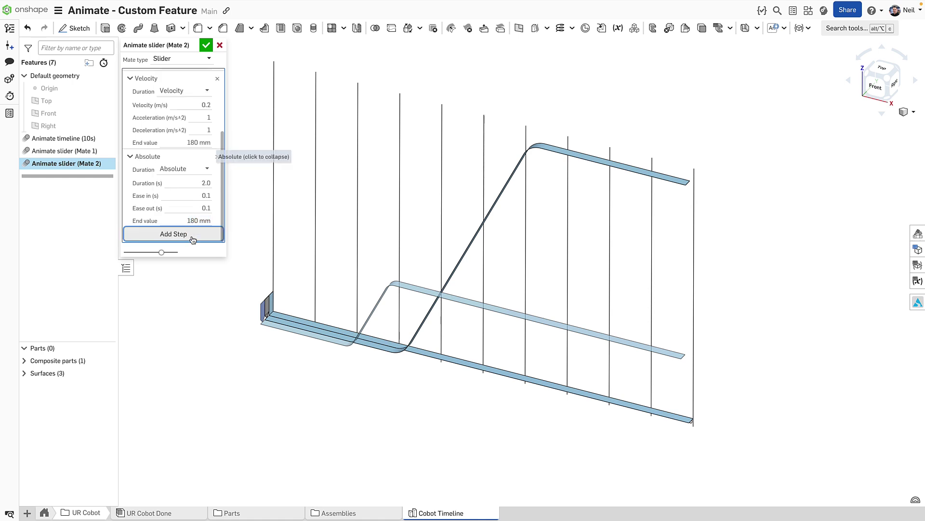
{"action": "left_click", "coordinate": [194, 181]}
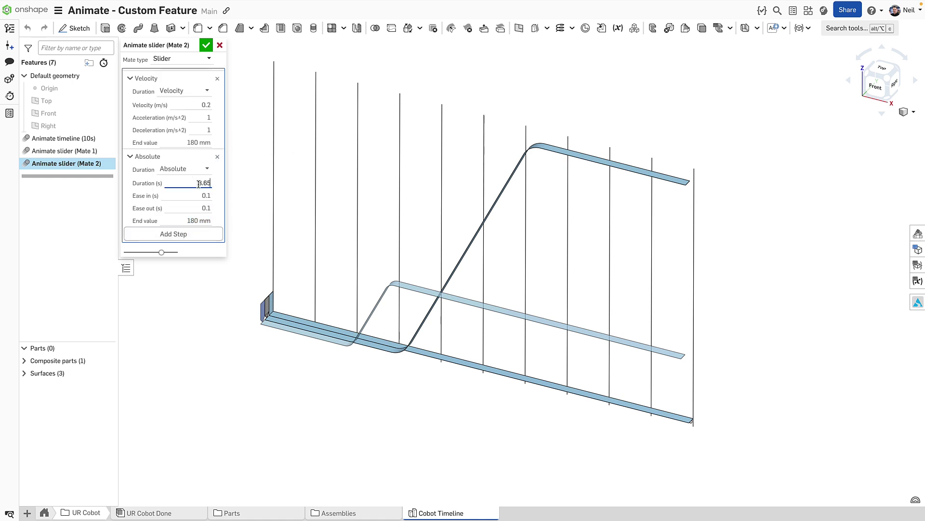
{"action": "left_click", "coordinate": [185, 220]}
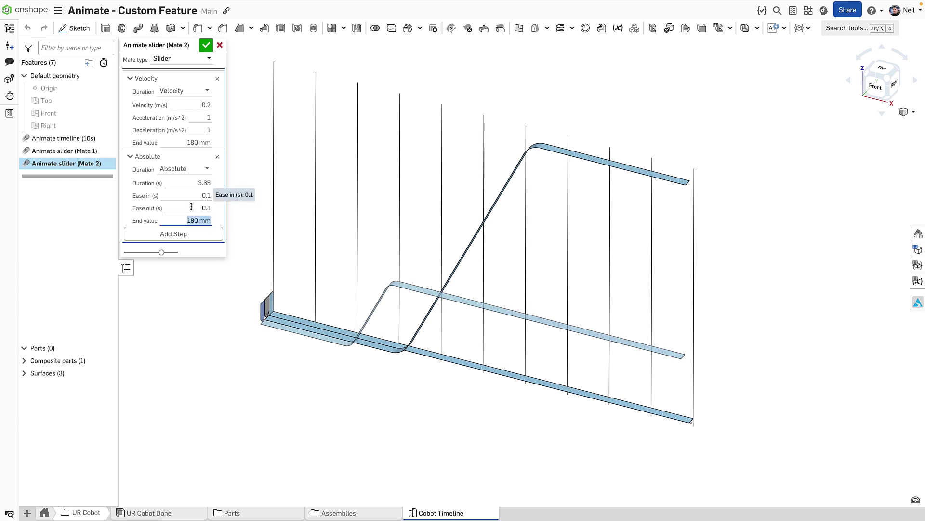
{"action": "left_click", "coordinate": [184, 239]}
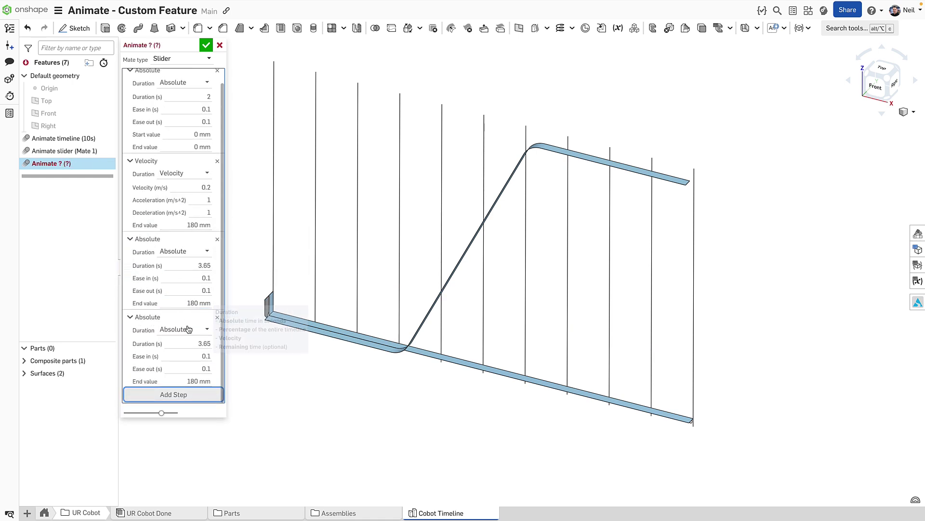
{"action": "left_click", "coordinate": [187, 328]}
{"action": "left_click", "coordinate": [186, 369]}
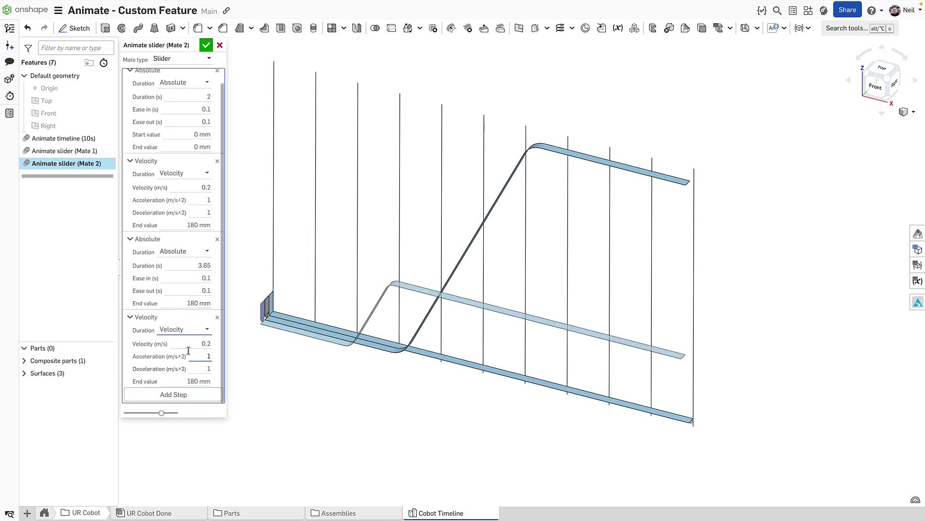
{"action": "left_click", "coordinate": [186, 380]}
{"action": "key", "text": "Return"}
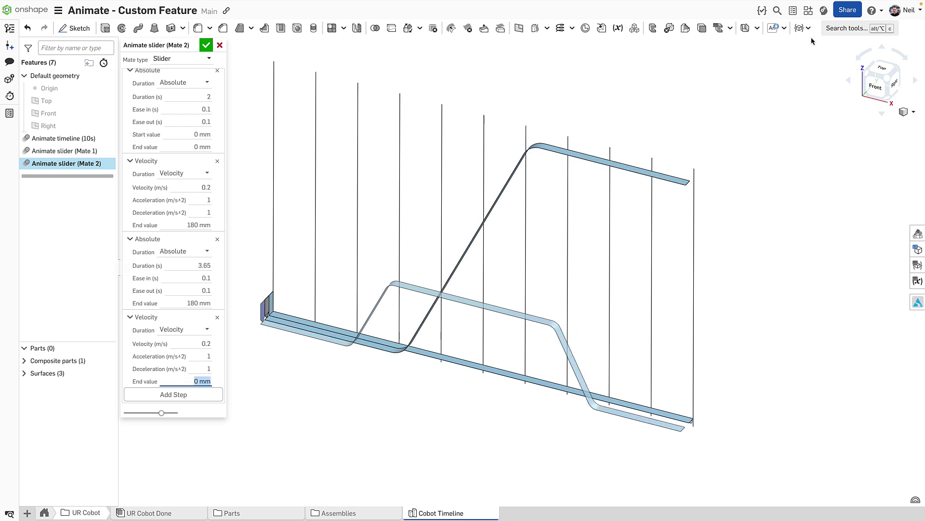
{"action": "left_click", "coordinate": [875, 85]}
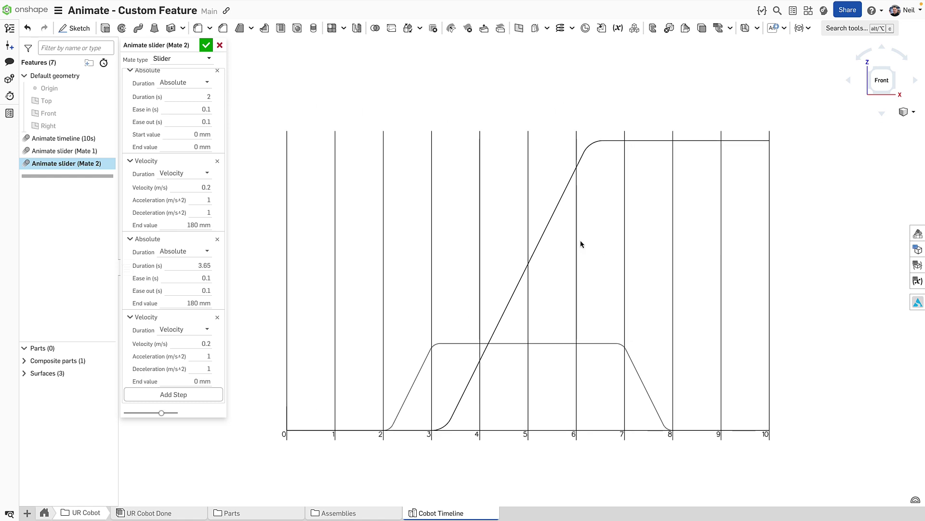
Finish Mate 2 and start a Revolute Animate for Mate 3 holding 0 deg for 4 s
{"action": "left_click", "coordinate": [207, 48]}
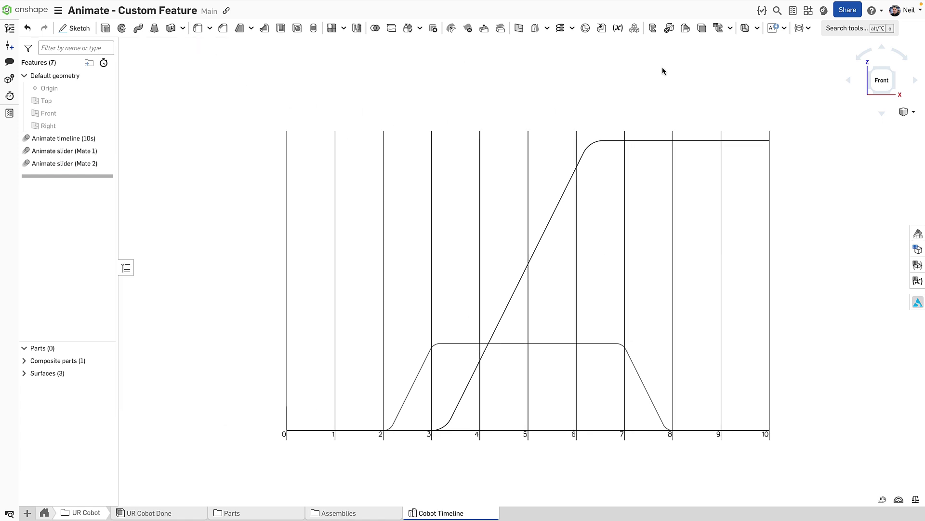
{"action": "left_click", "coordinate": [809, 28]}
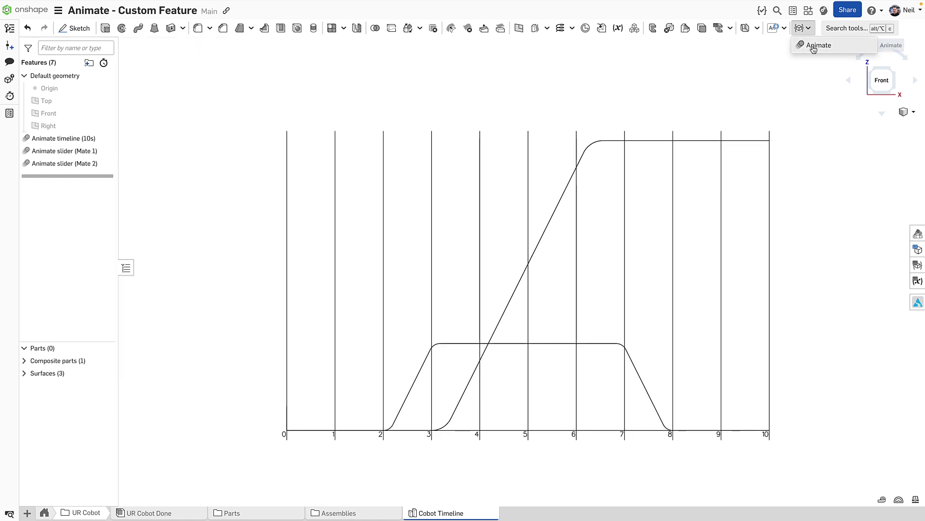
{"action": "left_click", "coordinate": [816, 44]}
{"action": "left_click", "coordinate": [210, 59]}
{"action": "left_click", "coordinate": [178, 84]}
{"action": "left_click", "coordinate": [176, 88]}
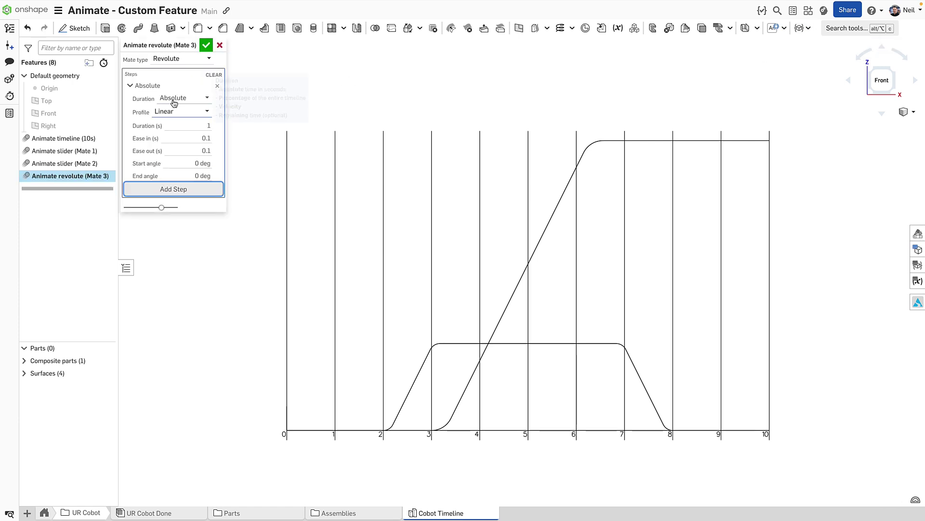
{"action": "left_click", "coordinate": [180, 129]}
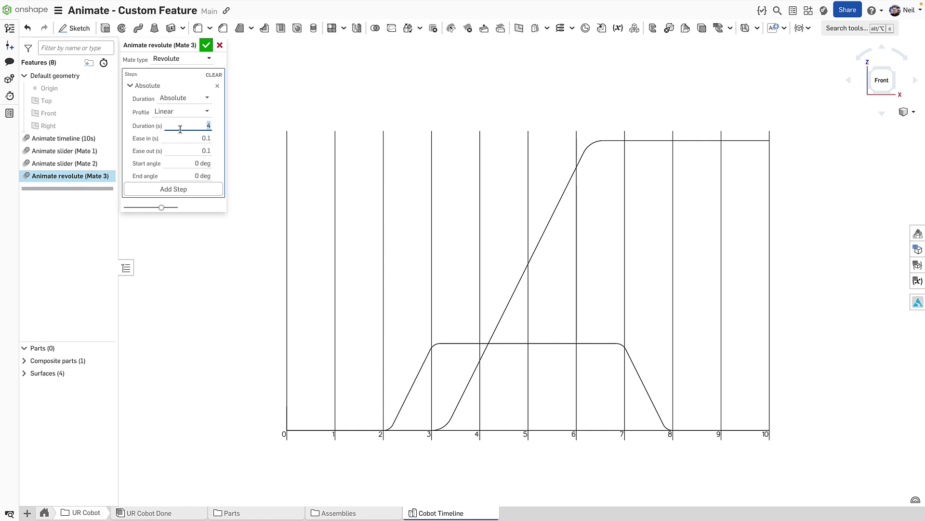
Add a step turning to 90 deg over 2 s with 1 s ease in/out, Linear profile
{"action": "left_click", "coordinate": [172, 189]}
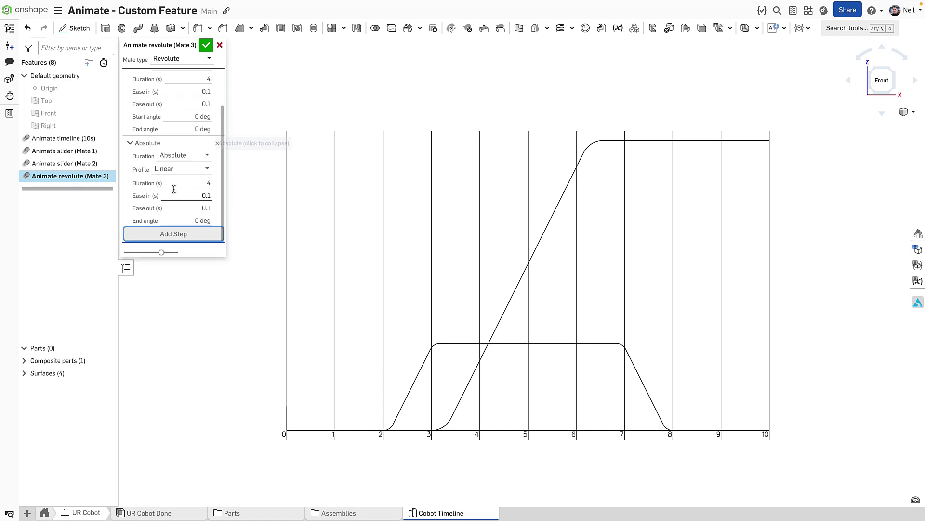
{"action": "left_click", "coordinate": [183, 221]}
{"action": "type", "text": "90"}
{"action": "key", "text": "Return"}
{"action": "left_click", "coordinate": [189, 182]}
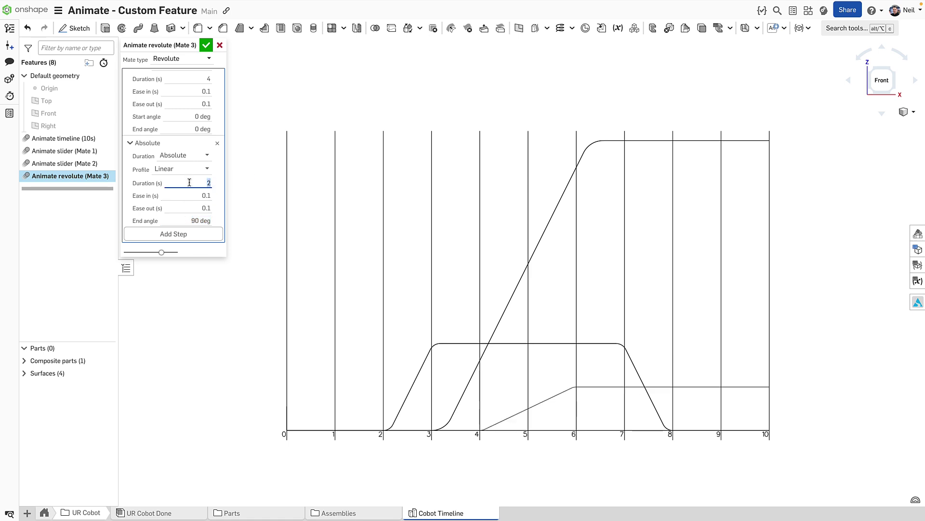
{"action": "left_click", "coordinate": [190, 192]}
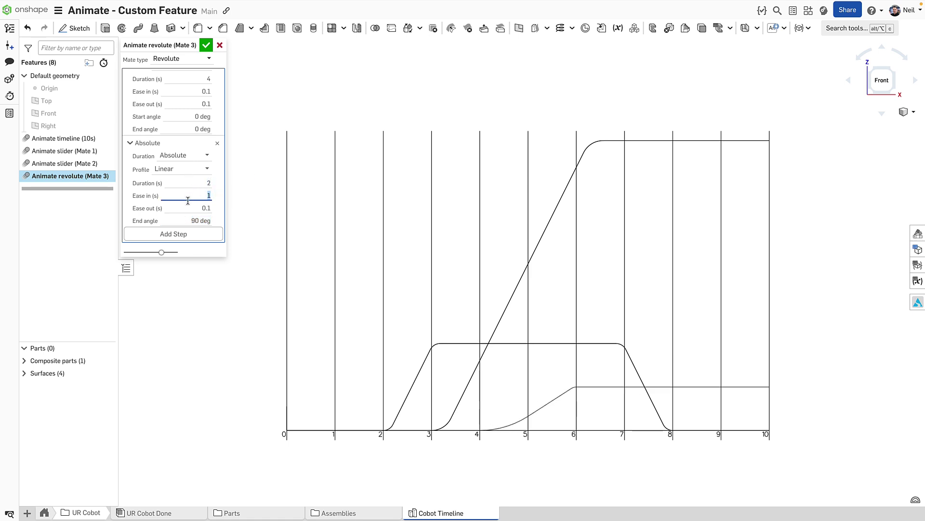
{"action": "left_click", "coordinate": [189, 207]}
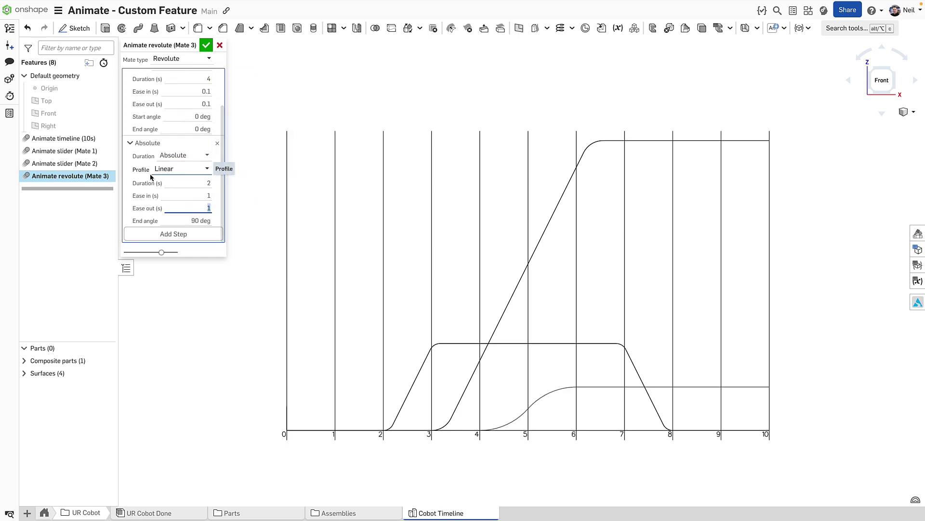
{"action": "left_click", "coordinate": [189, 170]}
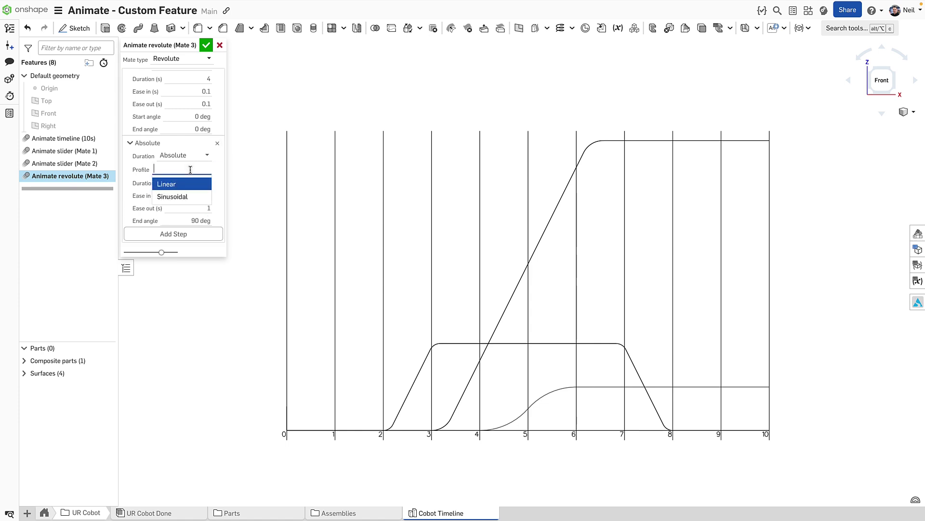
{"action": "left_click", "coordinate": [193, 195]}
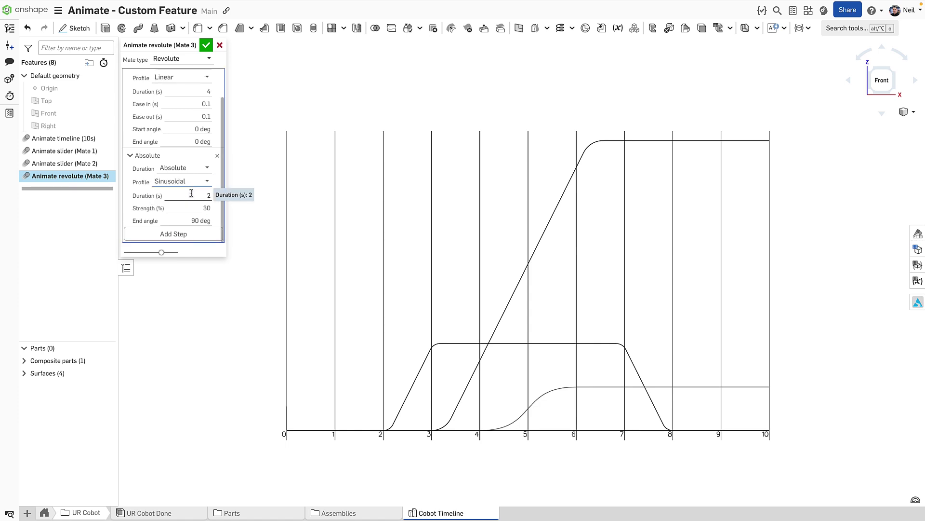
{"action": "left_click", "coordinate": [188, 207]}
{"action": "scroll", "coordinate": [189, 206], "scroll_direction": "up", "scroll_amount": 1}
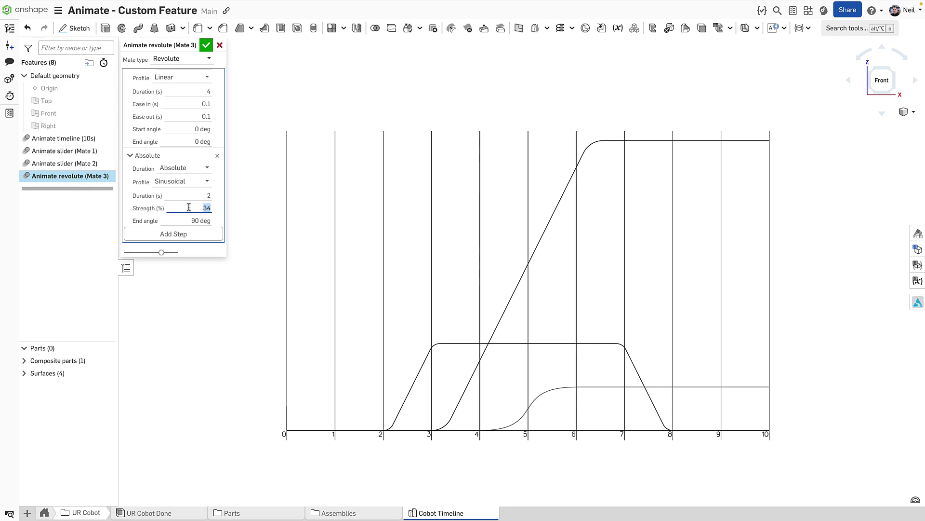
{"action": "left_click", "coordinate": [189, 181]}
{"action": "left_click", "coordinate": [180, 196]}
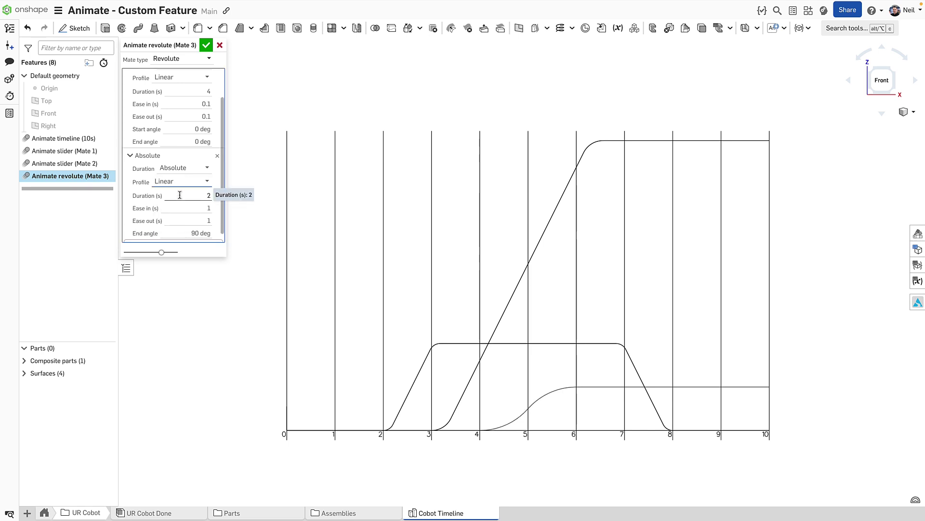
Finish Mate 3, then insert Mate 2 and Mate 3 from Cobot Timeline into UR Cobot Done
{"action": "left_click", "coordinate": [207, 46]}
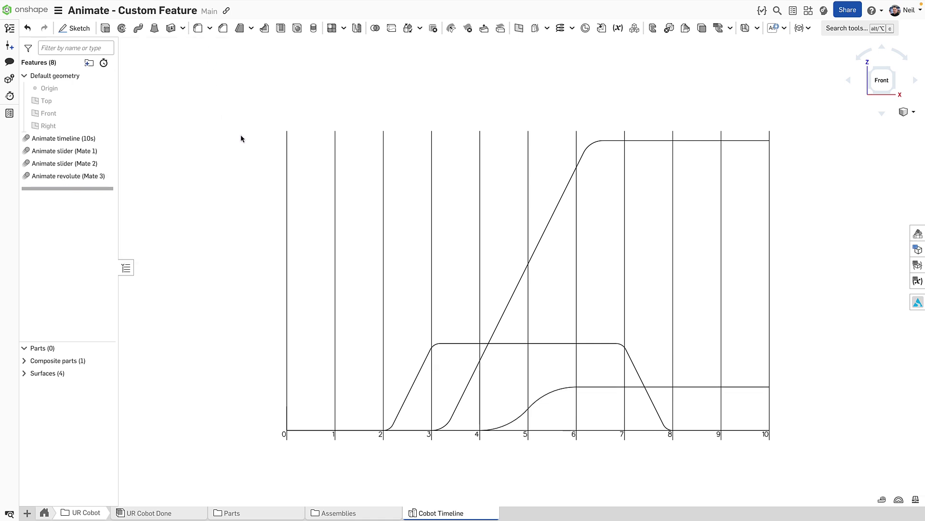
{"action": "right_click_drag", "start_coordinate": [240, 138], "coordinate": [218, 317]}
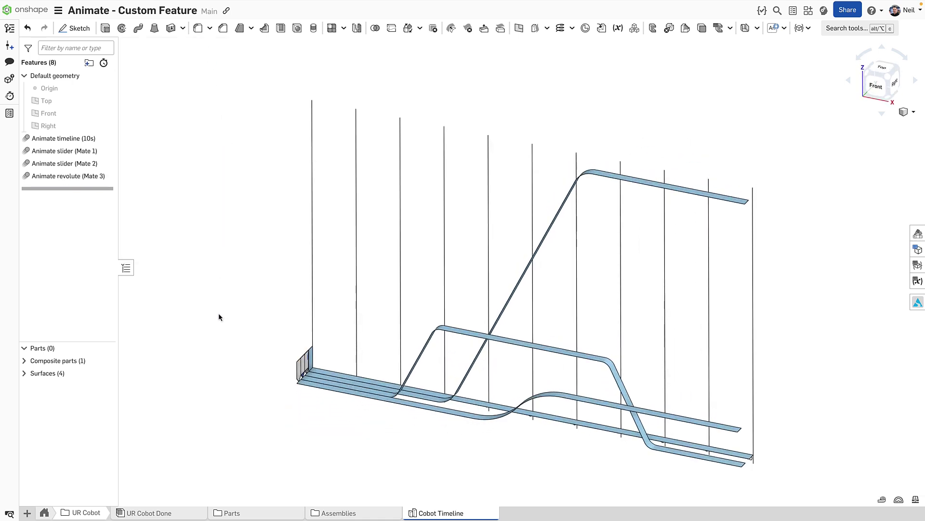
{"action": "left_click", "coordinate": [150, 512]}
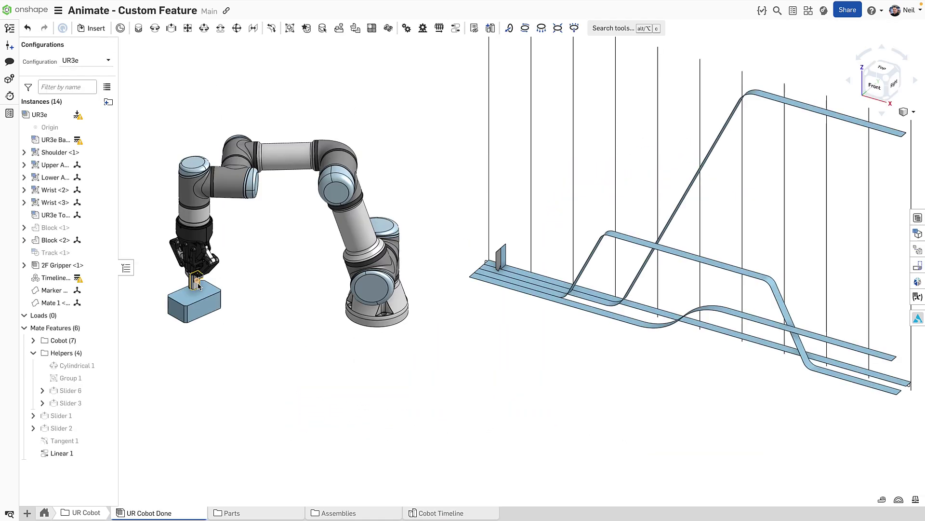
{"action": "left_click", "coordinate": [96, 29]}
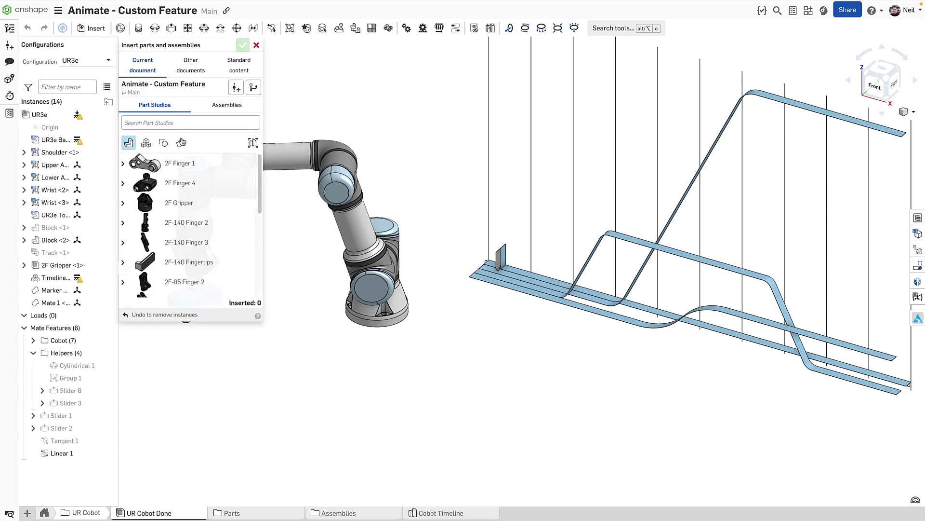
{"action": "left_click", "coordinate": [181, 143]}
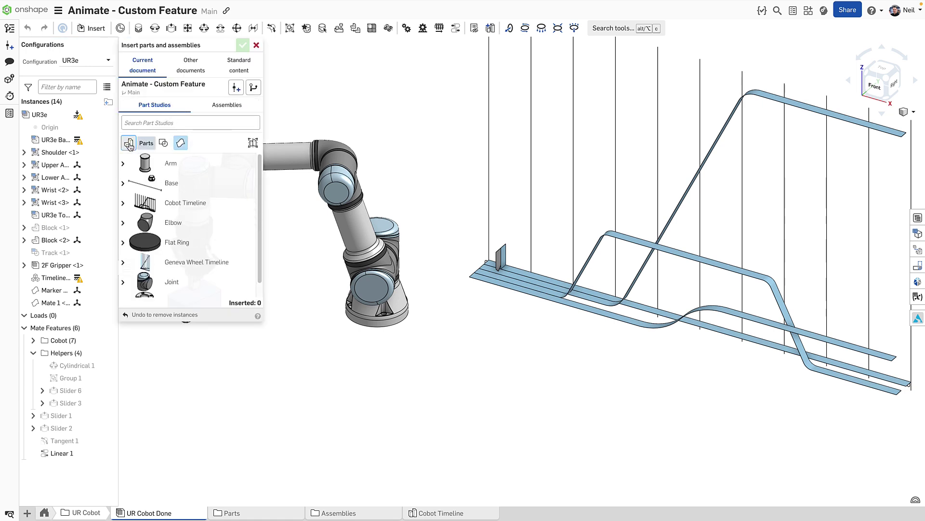
{"action": "left_click", "coordinate": [123, 203]}
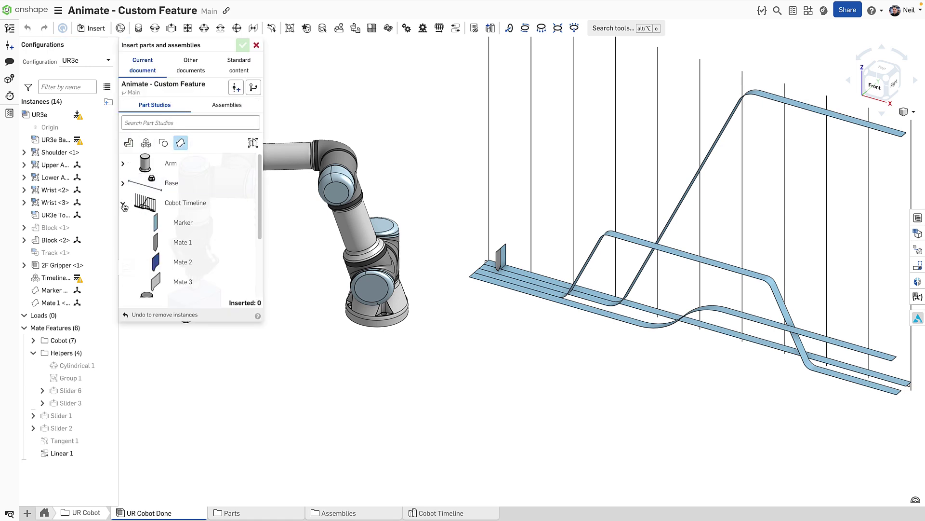
{"action": "left_click", "coordinate": [194, 266]}
{"action": "left_click", "coordinate": [192, 283]}
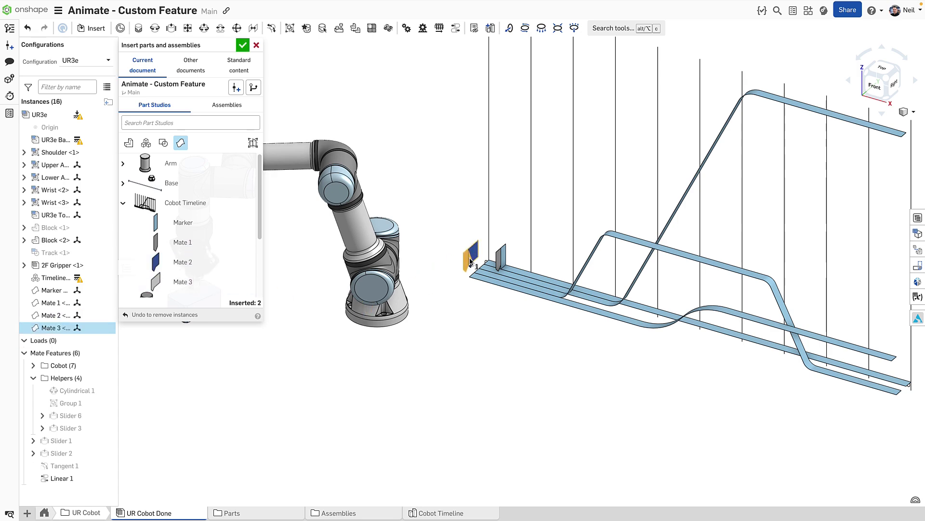
{"action": "left_click", "coordinate": [467, 261]}
{"action": "left_click", "coordinate": [242, 45]}
Drag the inserted Mate 2 and Mate 3 parts beside the marker
{"action": "scroll", "coordinate": [477, 255], "scroll_direction": "up", "scroll_amount": 3}
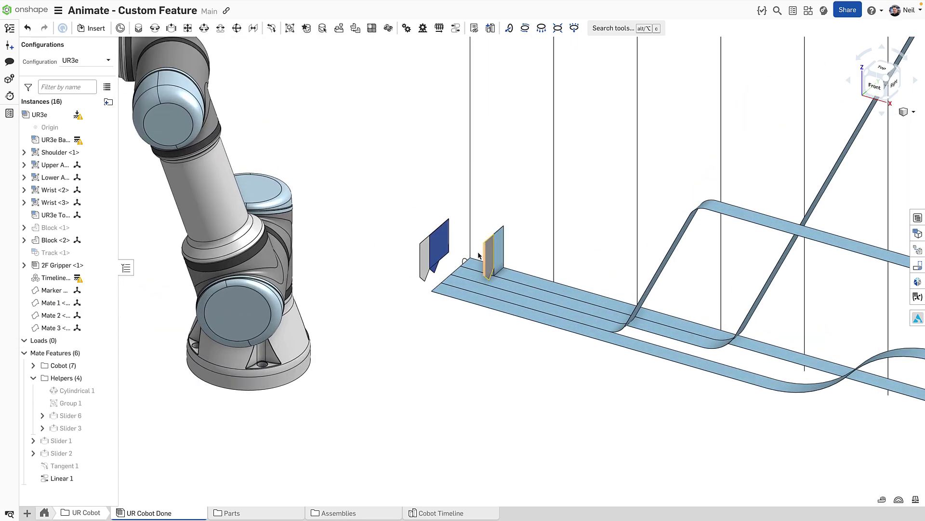
{"action": "scroll", "coordinate": [476, 256], "scroll_direction": "up", "scroll_amount": 3}
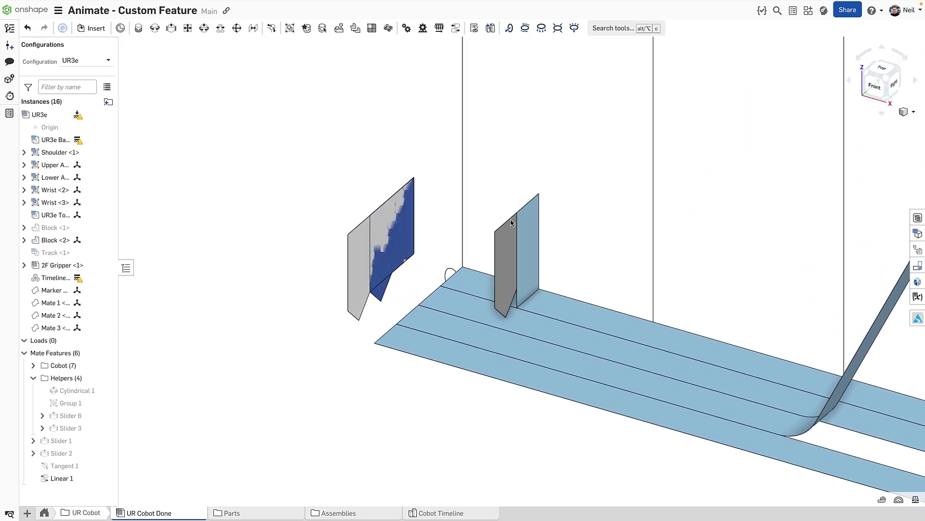
{"action": "left_click_drag", "start_coordinate": [503, 220], "coordinate": [446, 200]}
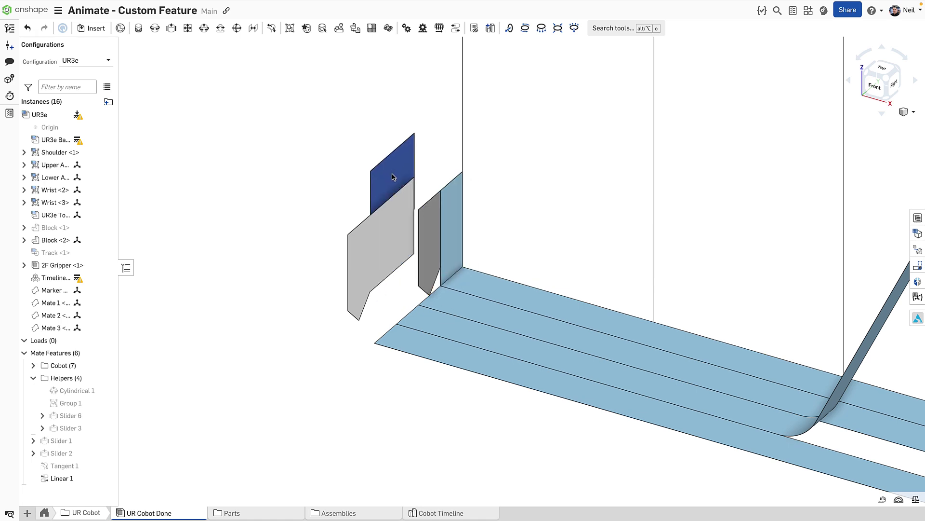
{"action": "left_click_drag", "start_coordinate": [362, 234], "coordinate": [294, 217]}
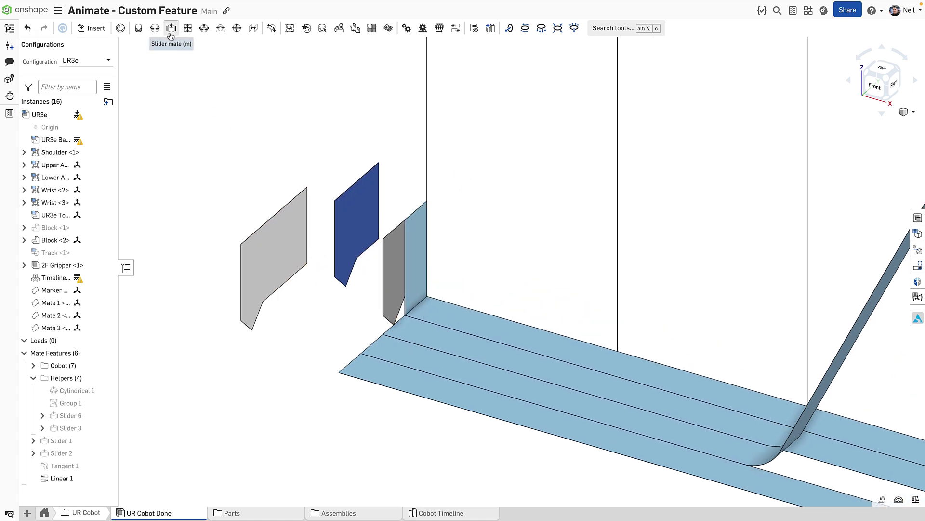
Add Slider 4 (Marker to Mate 2) and Slider 5 (Marker to Mate 3) mates
{"action": "left_click", "coordinate": [171, 28]}
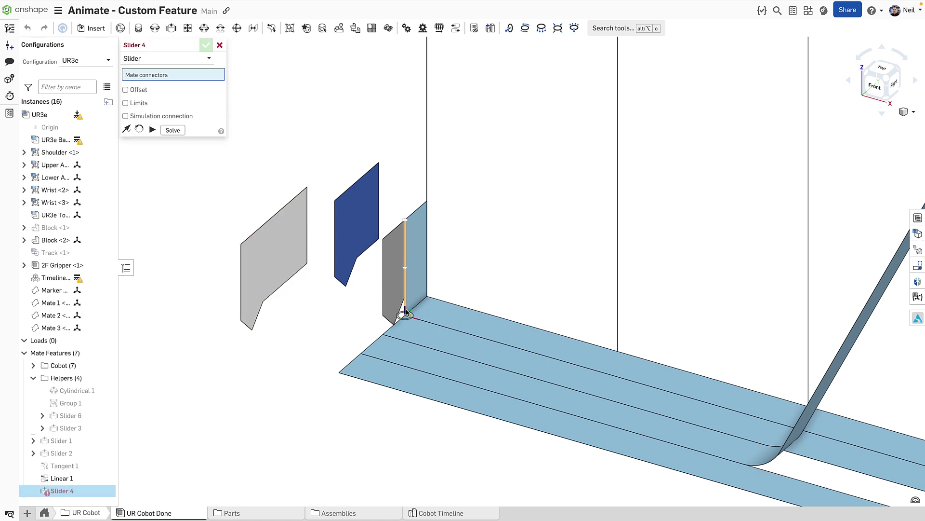
{"action": "left_click", "coordinate": [410, 226]}
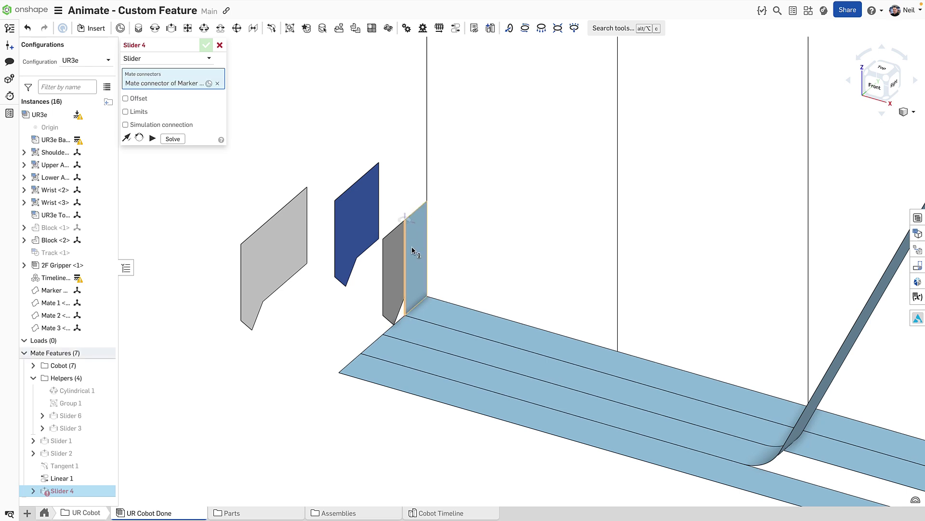
{"action": "left_click", "coordinate": [377, 169]}
{"action": "key", "text": "Return"}
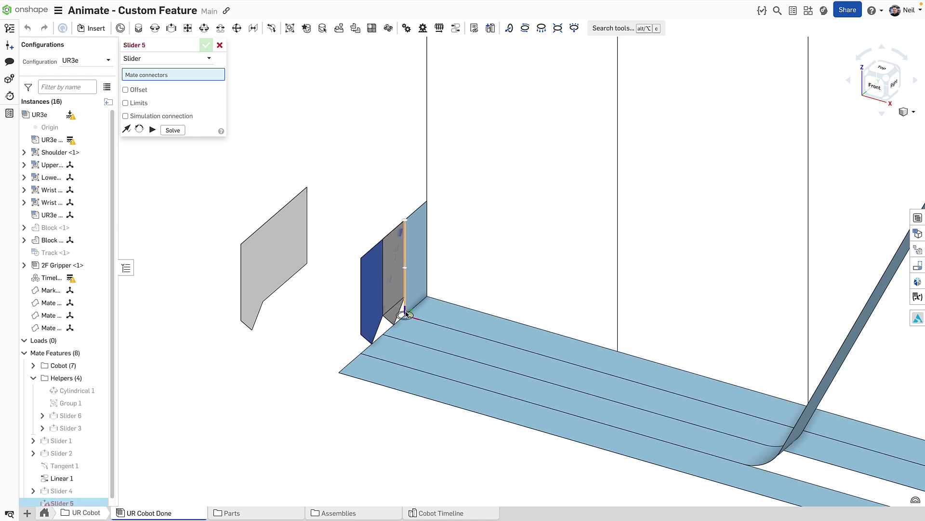
{"action": "left_click", "coordinate": [406, 233]}
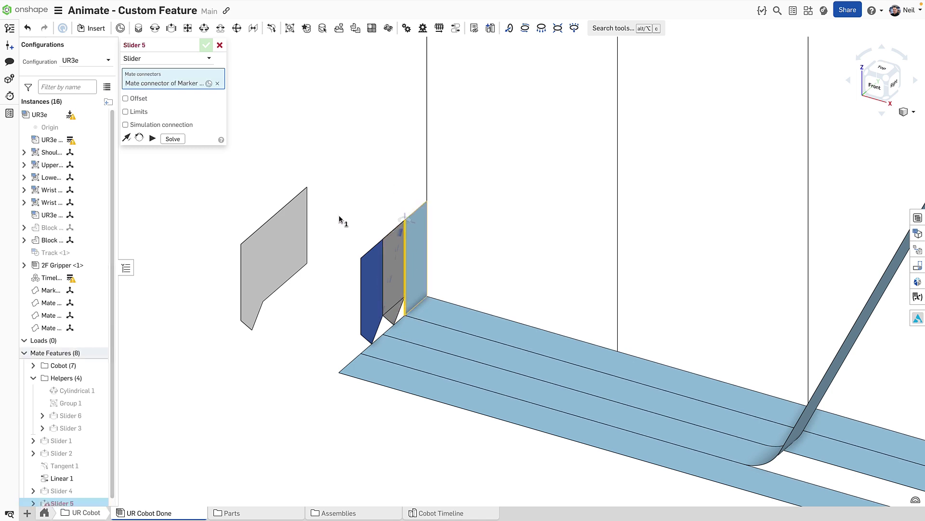
{"action": "left_click", "coordinate": [308, 202]}
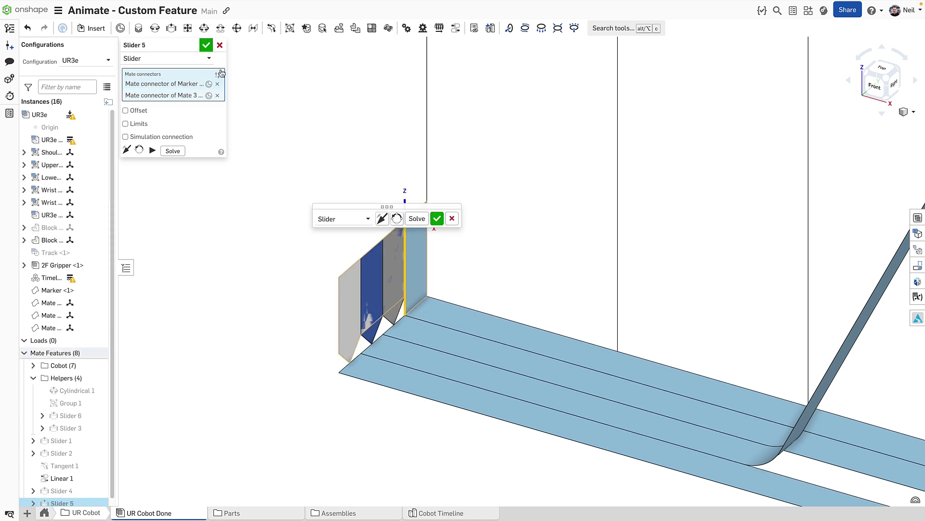
{"action": "left_click", "coordinate": [208, 45]}
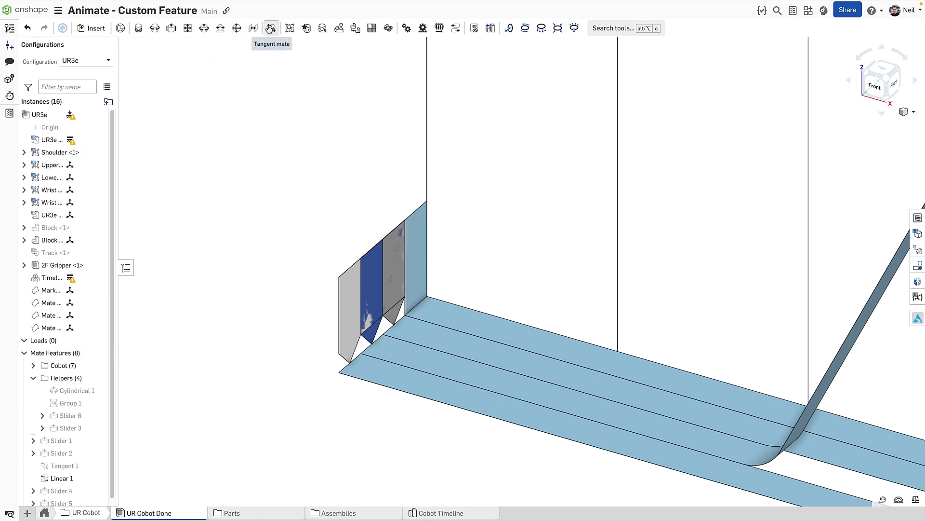
Add Tangent 2 and Tangent 3 mates holding Mate 2 and Mate 3 vertices to their Timeline faces
{"action": "left_click", "coordinate": [271, 28]}
{"action": "left_click", "coordinate": [373, 345]}
{"action": "left_click", "coordinate": [407, 358]}
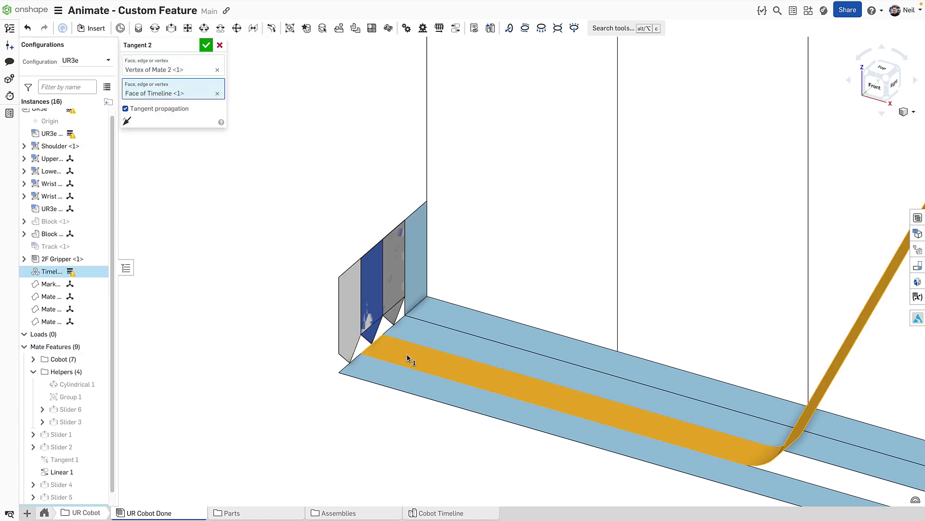
{"action": "key", "text": "Return"}
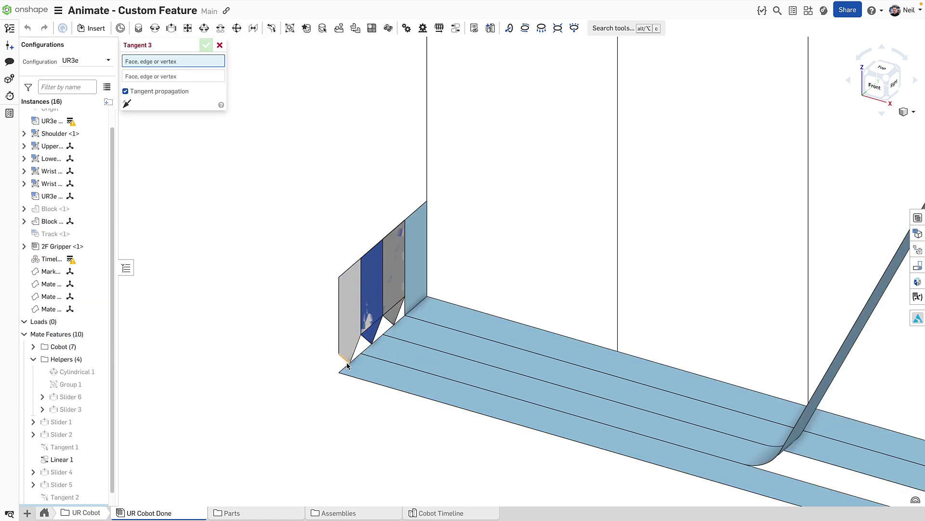
{"action": "left_click", "coordinate": [351, 367]}
{"action": "left_click", "coordinate": [363, 369]}
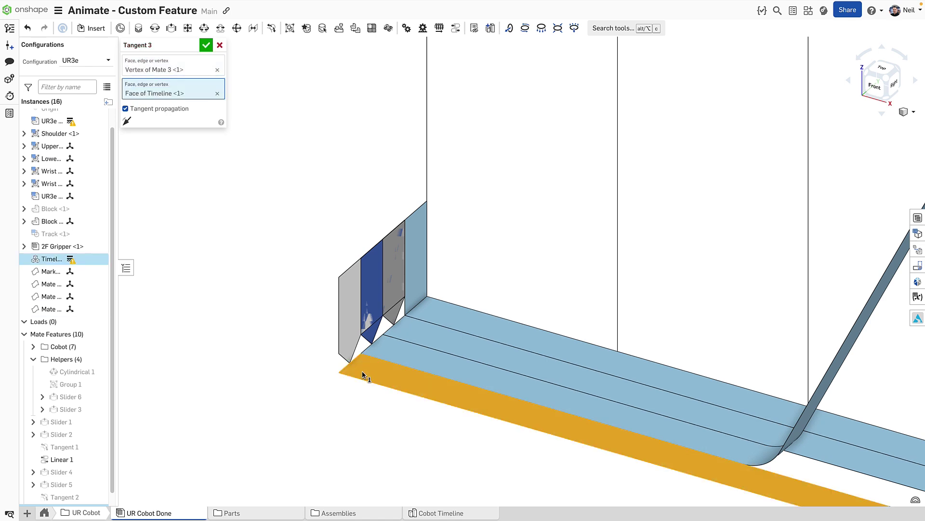
{"action": "key", "text": "Return"}
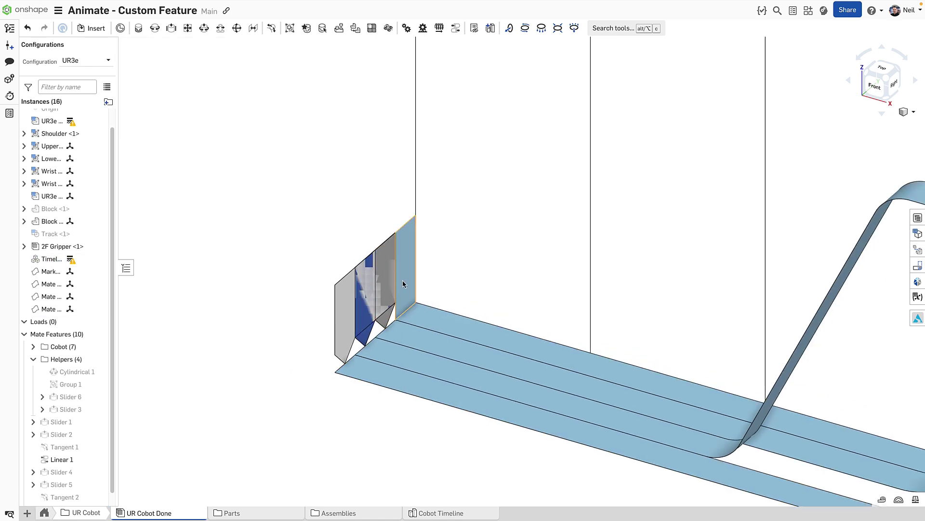
{"action": "left_click_drag", "start_coordinate": [403, 279], "coordinate": [383, 295]}
{"action": "scroll", "coordinate": [264, 323], "scroll_direction": "down", "scroll_amount": 5}
{"action": "middle_click_drag", "start_coordinate": [264, 323], "coordinate": [618, 333]}
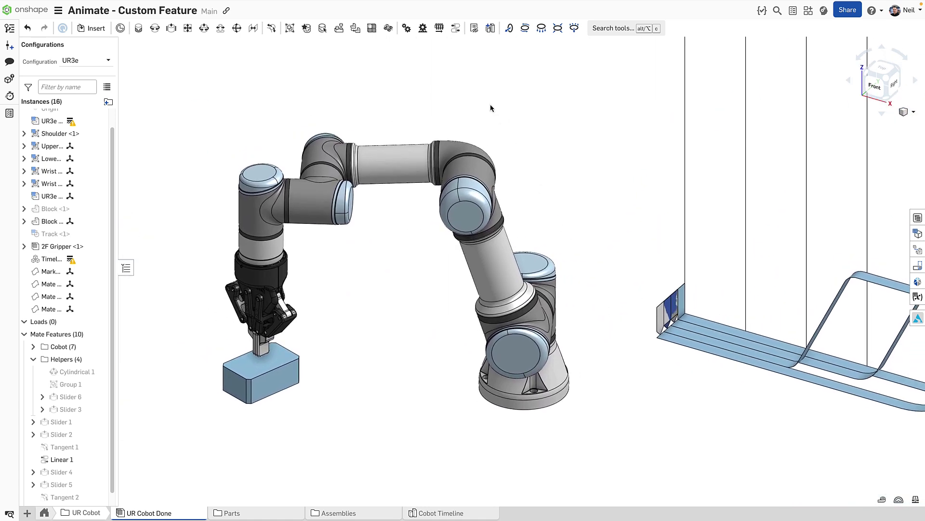
Create a Linear 2 relation tying Slider 4 to Cylindrical 1 at ratio 1
{"action": "left_click", "coordinate": [455, 28]}
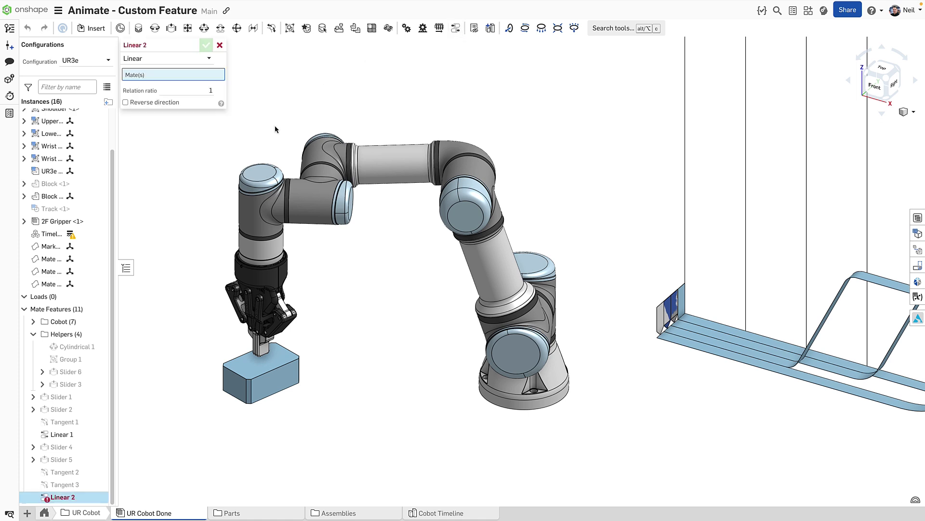
{"action": "left_click", "coordinate": [68, 448]}
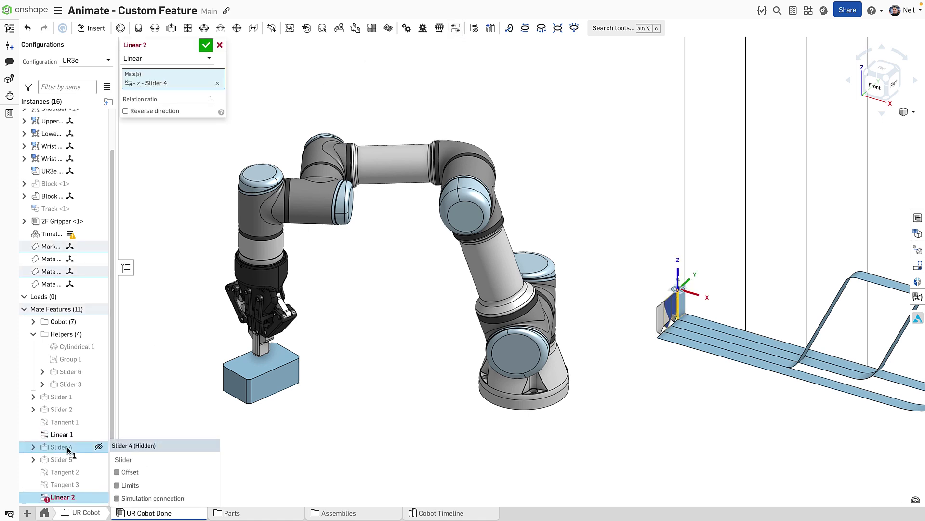
{"action": "left_click", "coordinate": [73, 347]}
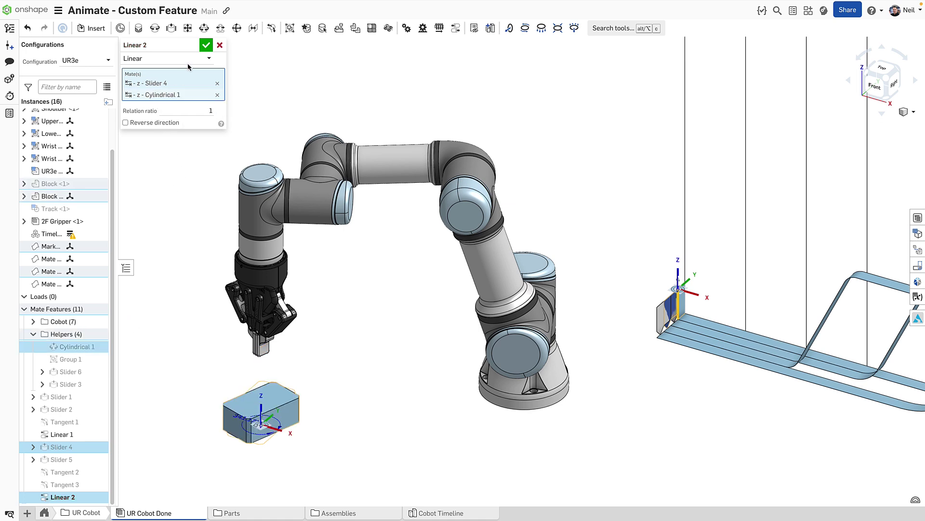
{"action": "left_click", "coordinate": [206, 46]}
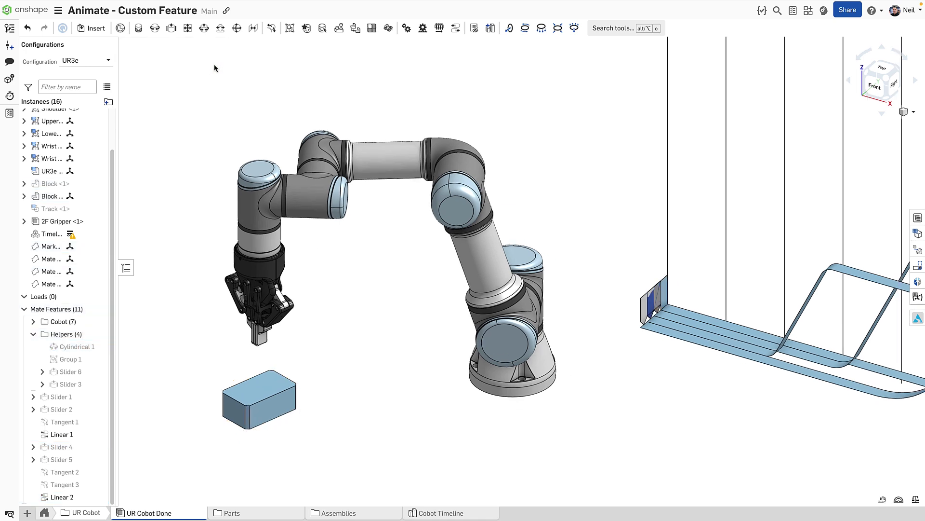
Move the Marker 202 mm along the track and back to test the block
{"action": "left_click", "coordinate": [624, 309]}
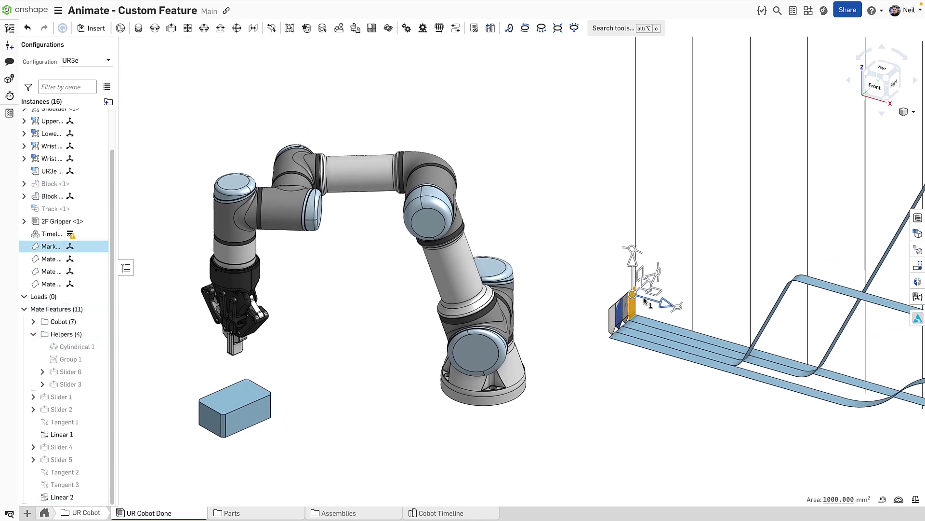
{"action": "mouse_move", "coordinate": [648, 304]}
{"action": "left_mouse_down"}
{"action": "mouse_move", "coordinate": [884, 364]}
{"action": "mouse_move", "coordinate": [629, 309]}
{"action": "mouse_move", "coordinate": [563, 280]}
{"action": "left_mouse_up"}
{"action": "left_click", "coordinate": [563, 280]}
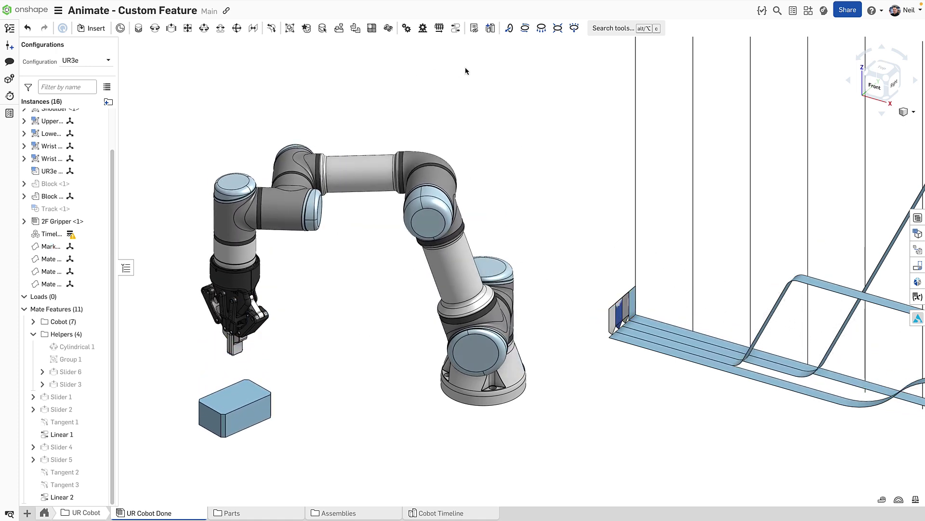
Link Slider 5 to Cylindrical 1's rotation with a 360 mm-per-revolution Rack and pinion relation
{"action": "left_click", "coordinate": [426, 32]}
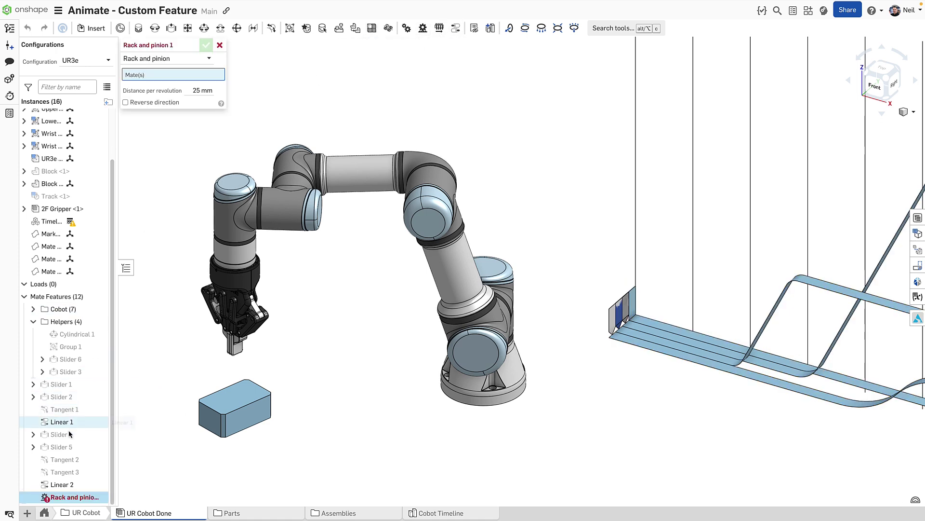
{"action": "left_click", "coordinate": [59, 447]}
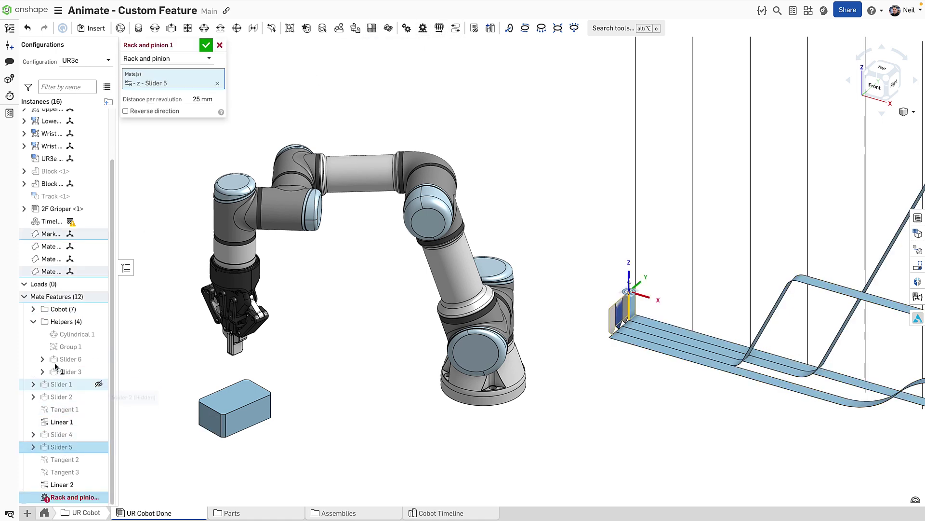
{"action": "left_click", "coordinate": [60, 338]}
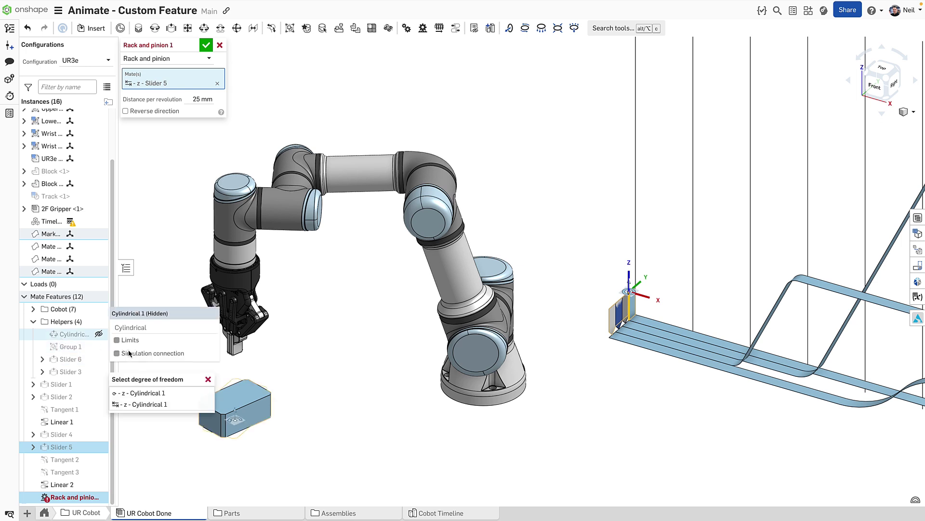
{"action": "left_click", "coordinate": [140, 393]}
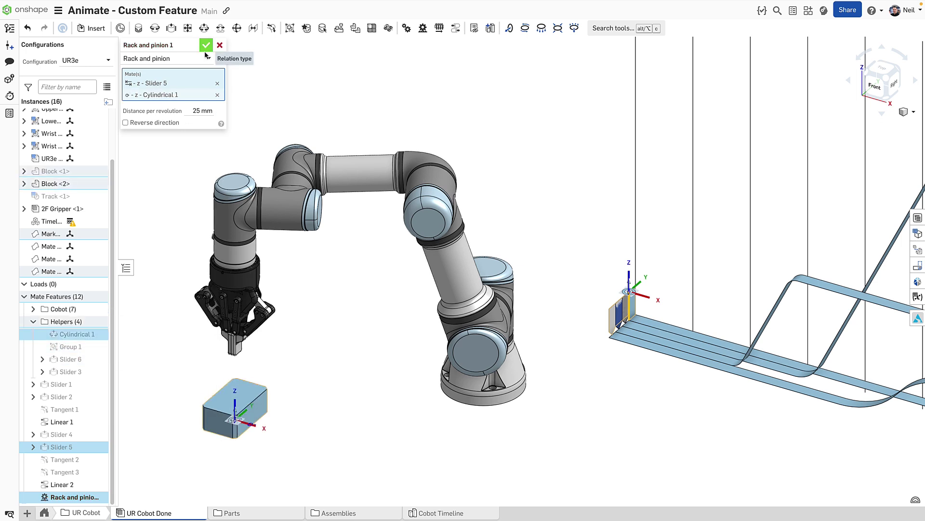
{"action": "left_click", "coordinate": [191, 110]}
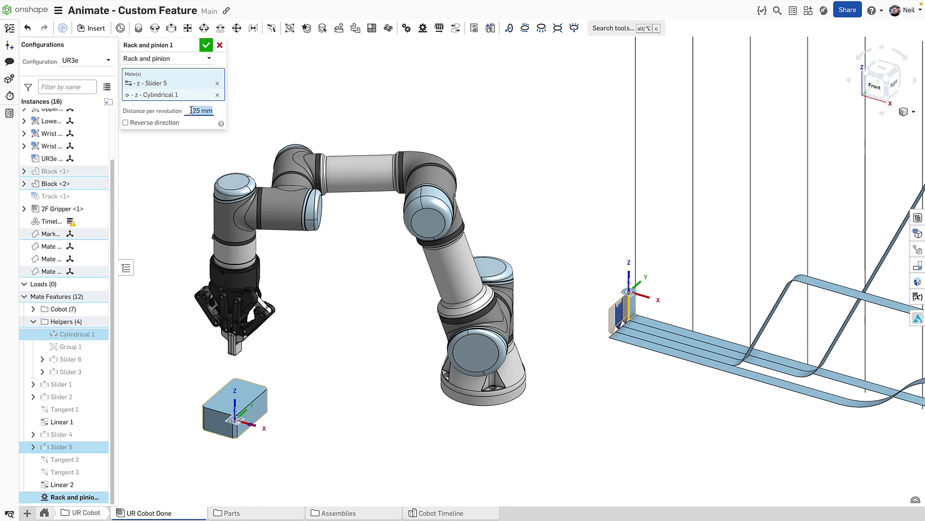
{"action": "type", "text": "360"}
{"action": "key", "text": "Return"}
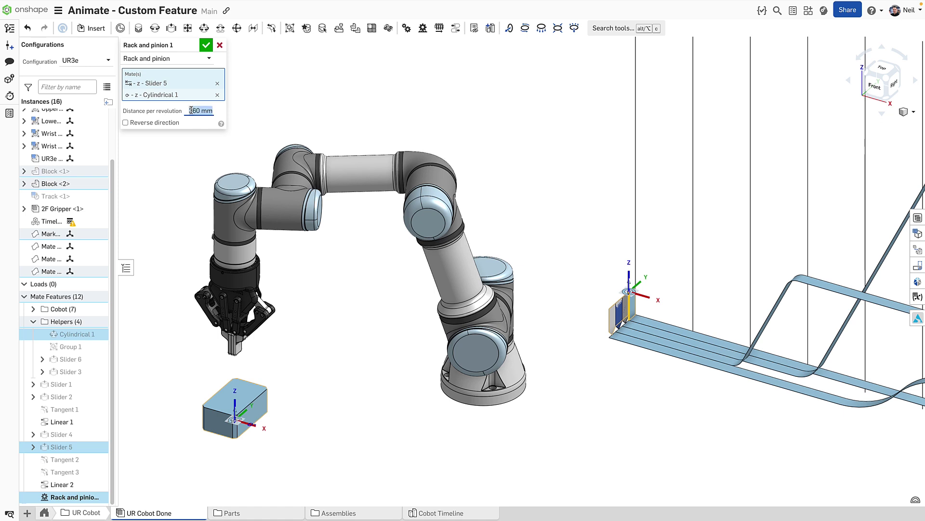
{"action": "left_click", "coordinate": [206, 45]}
{"action": "scroll", "coordinate": [339, 240], "scroll_direction": "up", "scroll_amount": 3}
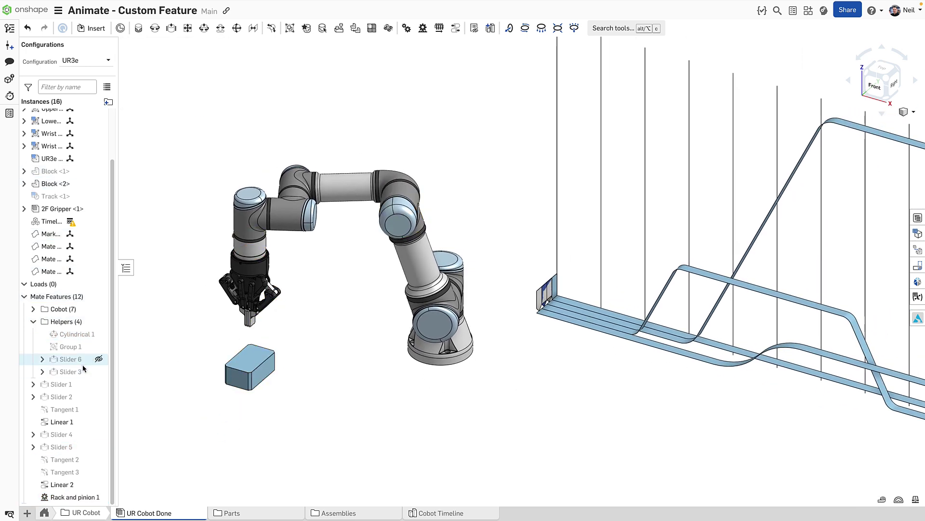
{"action": "right_click", "coordinate": [81, 384]}
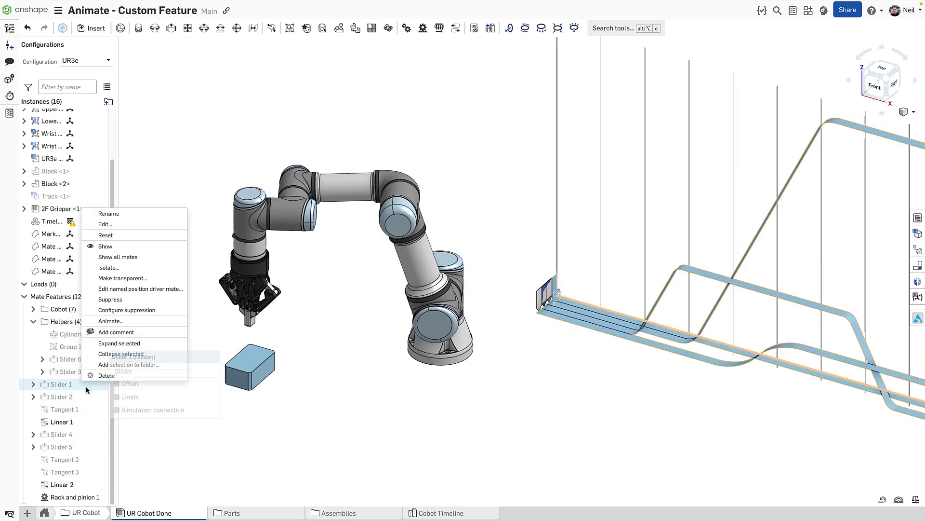
{"action": "left_click", "coordinate": [137, 321]}
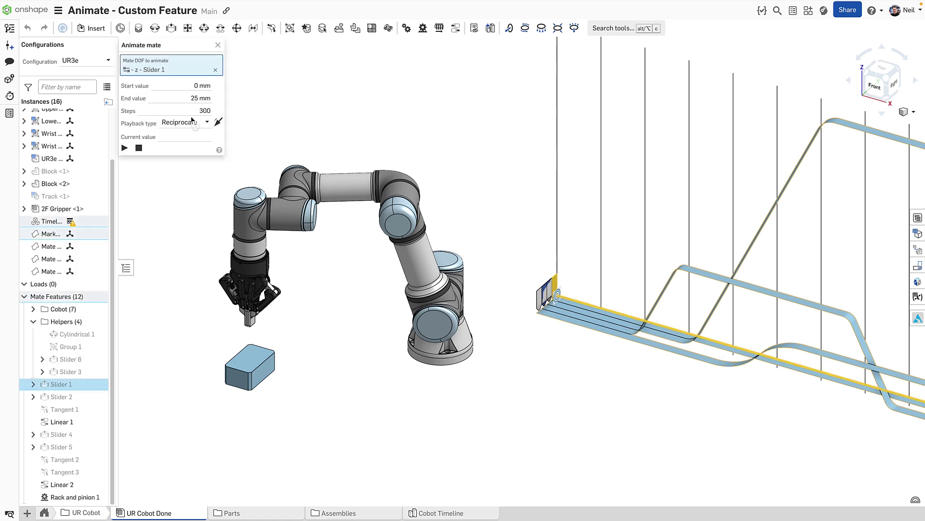
{"action": "left_click", "coordinate": [176, 96]}
{"action": "scroll", "coordinate": [388, 309], "scroll_direction": "down", "scroll_amount": 3}
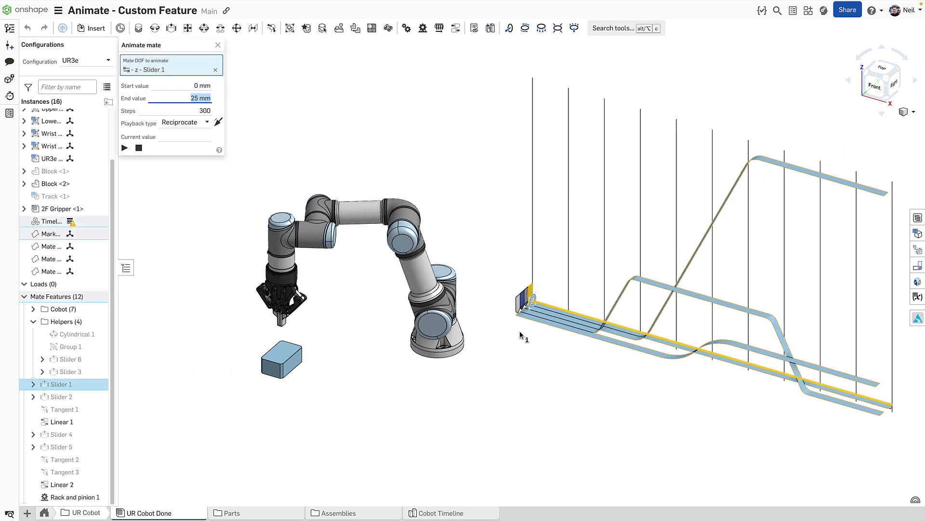
{"action": "scroll", "coordinate": [336, 177], "scroll_direction": "up", "scroll_amount": 1}
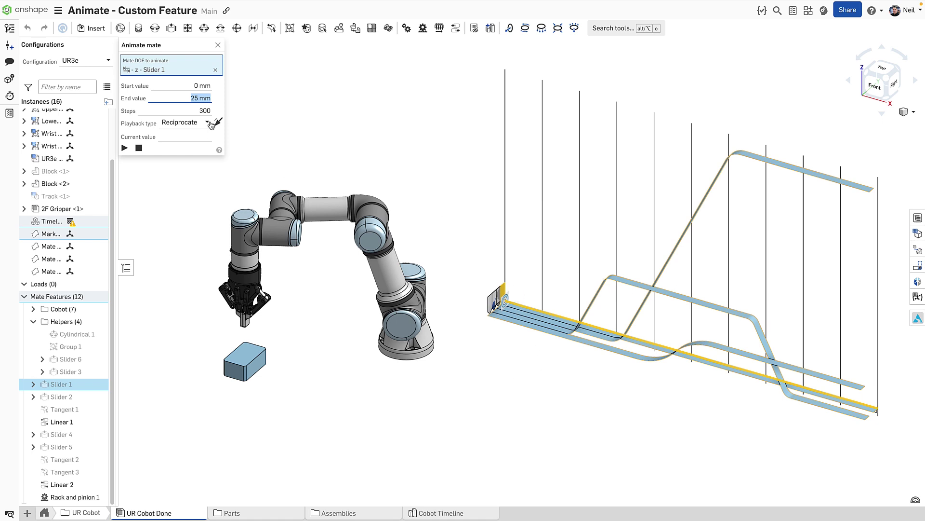
{"action": "type", "text": "1000"}
{"action": "key", "text": "Return"}
{"action": "left_click", "coordinate": [124, 147]}
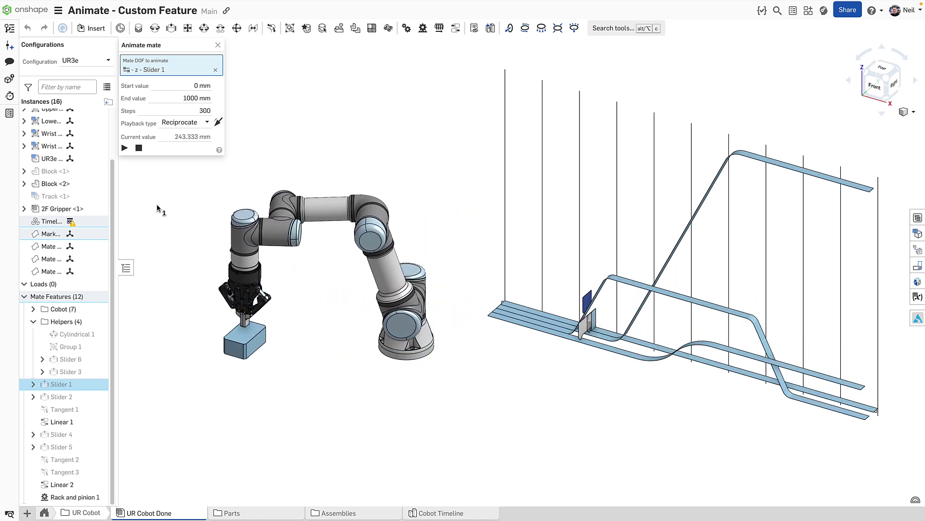
{"action": "left_click", "coordinate": [218, 45]}
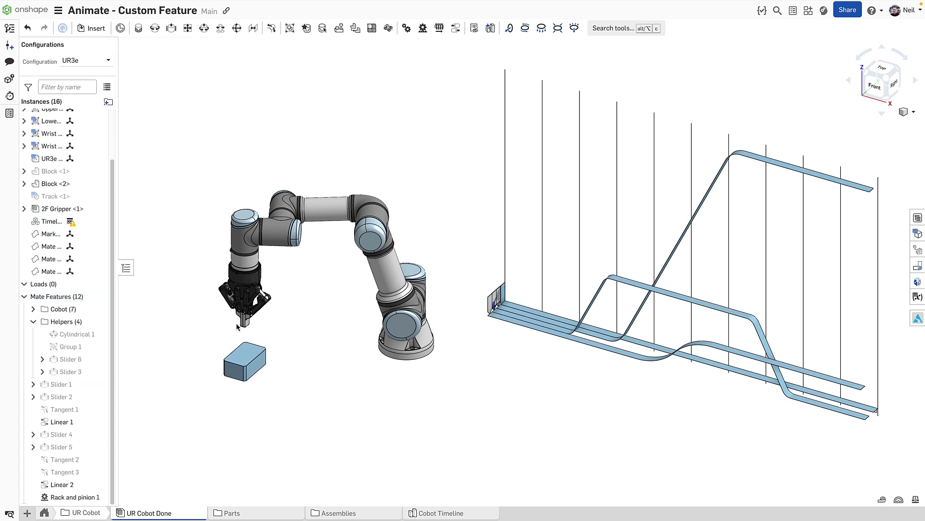
In Cobot Timeline, start a Mate 4 Animate slider with a 0.5 s step at 120 mm
{"action": "left_click", "coordinate": [443, 514]}
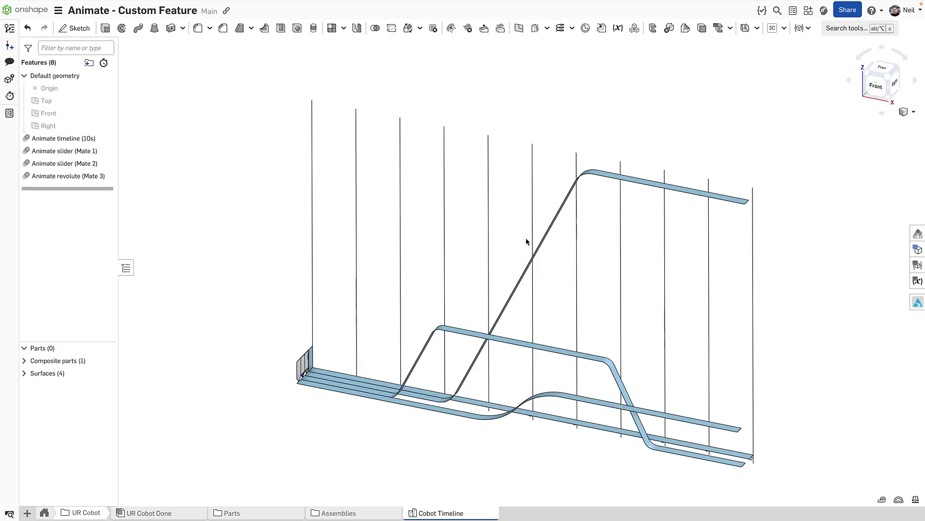
{"action": "left_click", "coordinate": [877, 86]}
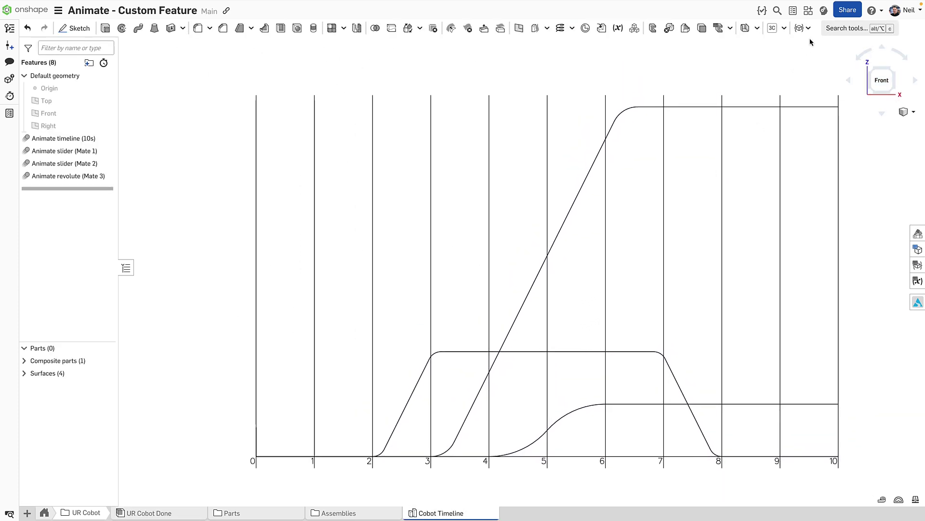
{"action": "left_click", "coordinate": [784, 28]}
{"action": "left_click", "coordinate": [812, 43]}
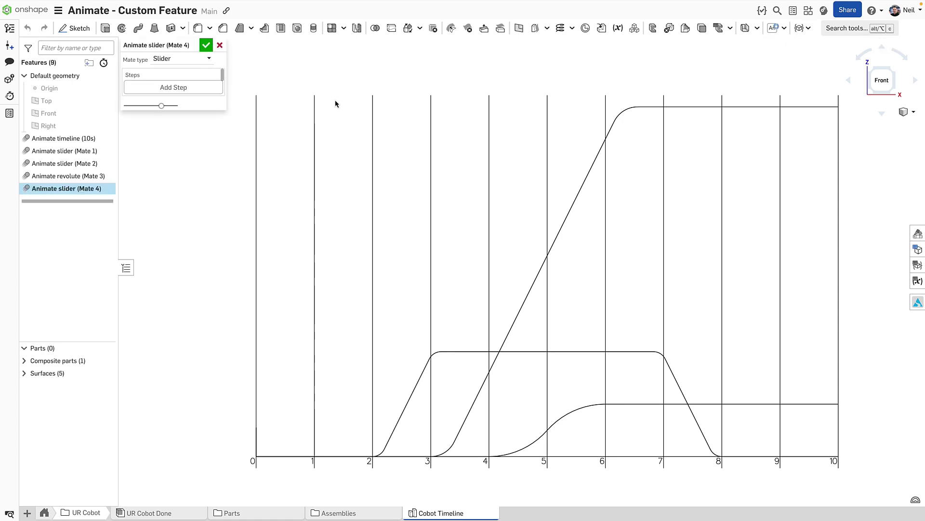
{"action": "left_click", "coordinate": [196, 89]}
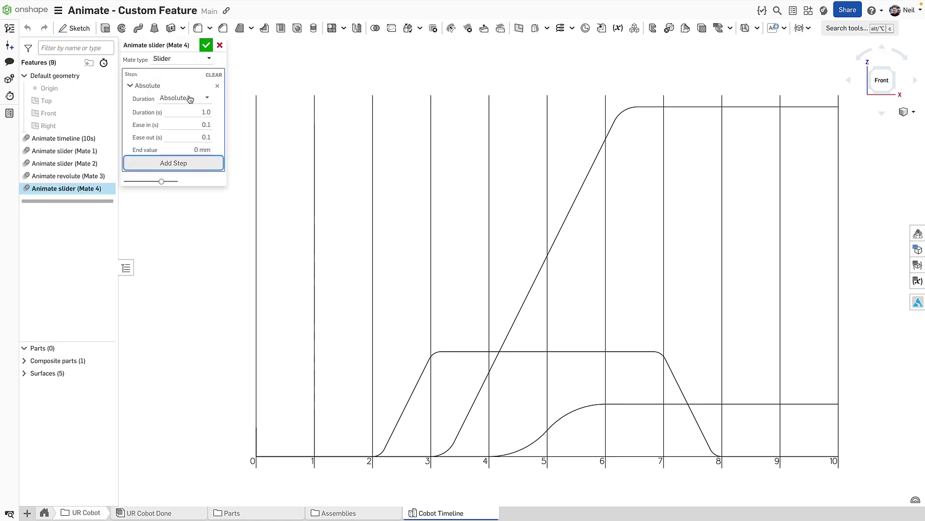
{"action": "left_click", "coordinate": [178, 110]}
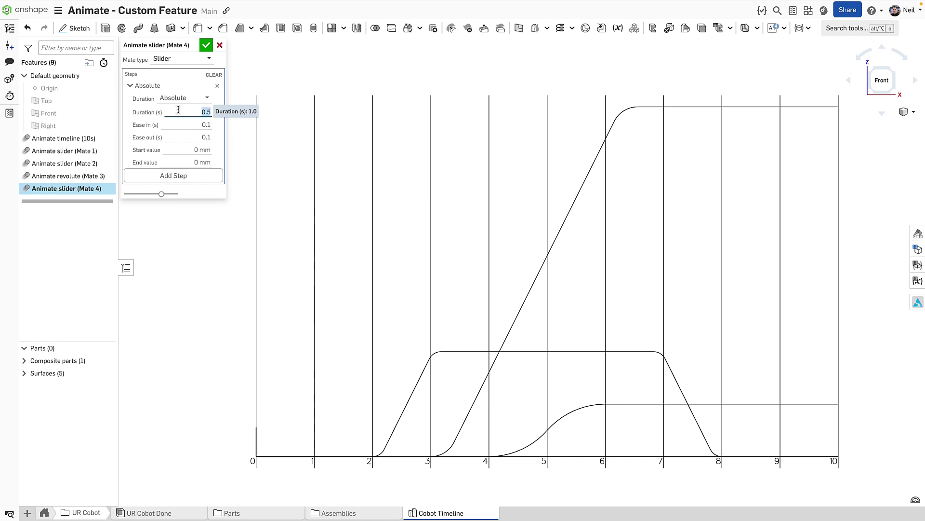
{"action": "left_click", "coordinate": [179, 152]}
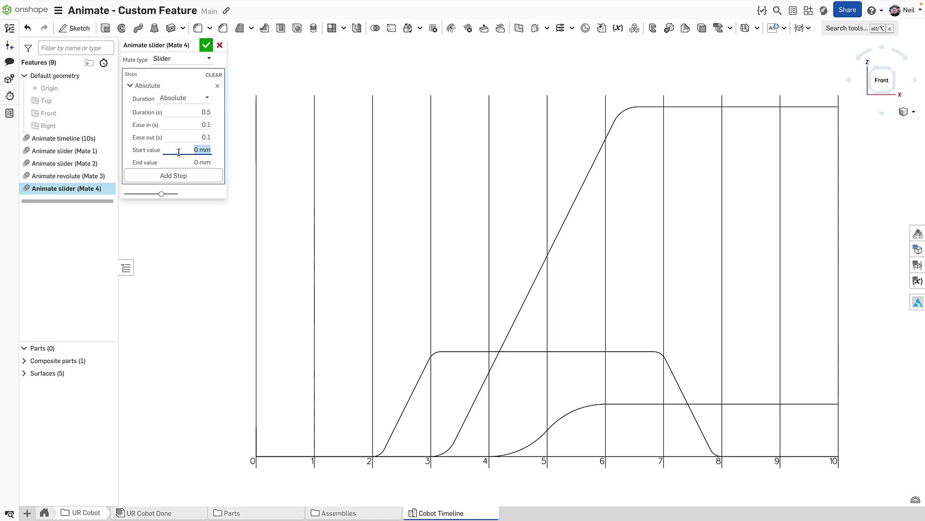
{"action": "type", "text": "120"}
{"action": "key", "text": "Return"}
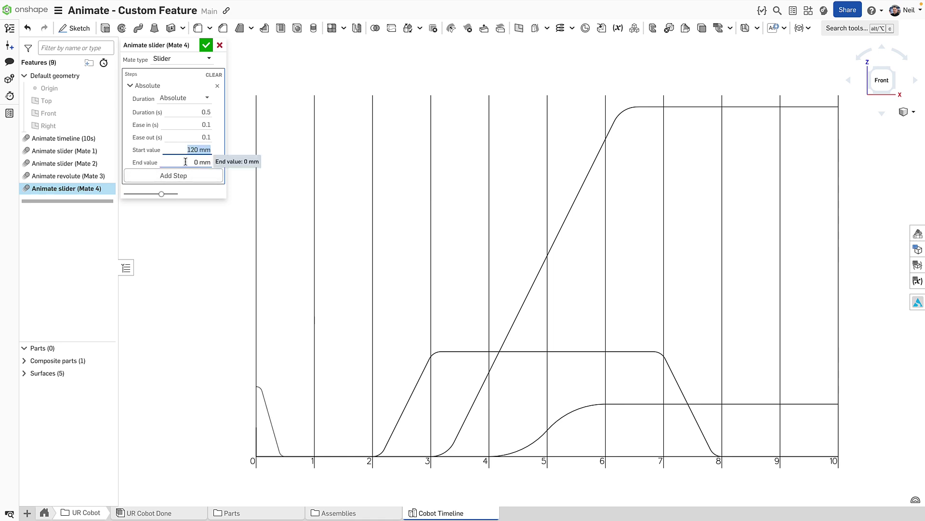
{"action": "left_click", "coordinate": [185, 161]}
{"action": "type", "text": "120"}
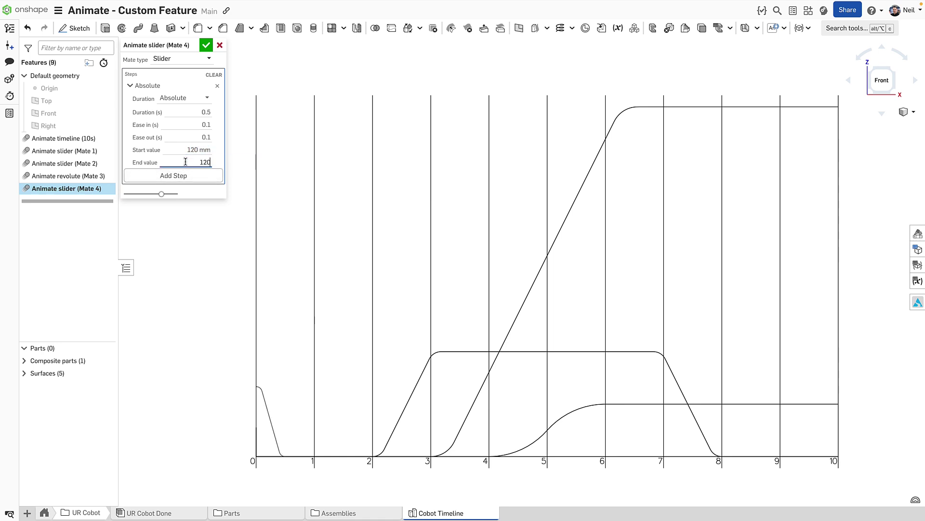
{"action": "key", "text": "Return"}
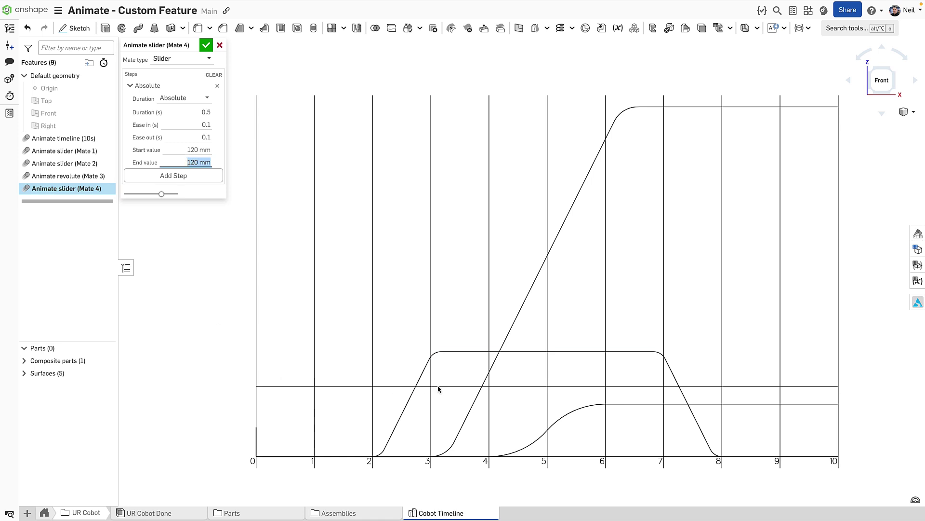
Add a velocity step at 0.2 m/s, acceleration 2, dropping to 0 mm
{"action": "left_click", "coordinate": [193, 176]}
{"action": "left_click", "coordinate": [193, 170]}
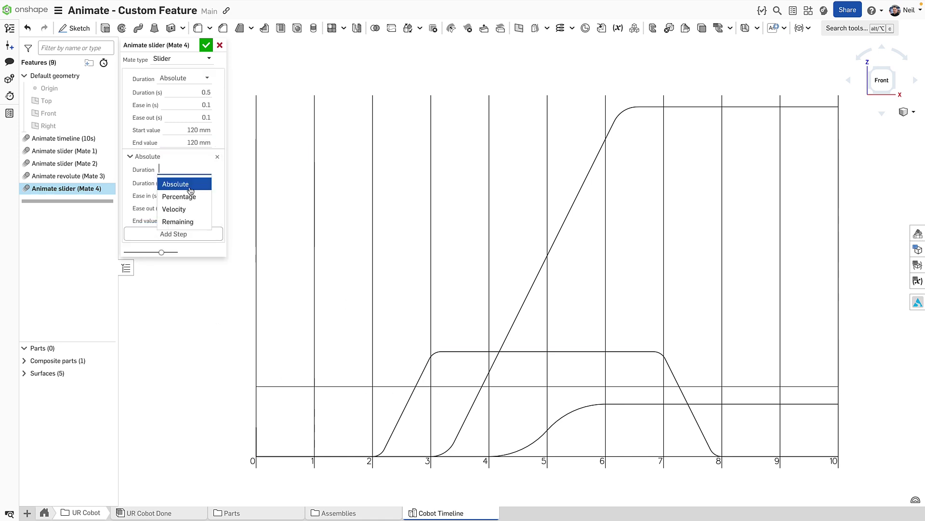
{"action": "left_click", "coordinate": [181, 208]}
{"action": "left_click", "coordinate": [190, 183]}
{"action": "type", "text": "0.2"}
{"action": "left_click", "coordinate": [200, 194]}
{"action": "type", "text": "2"}
{"action": "left_click", "coordinate": [205, 208]}
{"action": "type", "text": "2"}
{"action": "left_click", "coordinate": [185, 220]}
{"action": "type", "text": "0"}
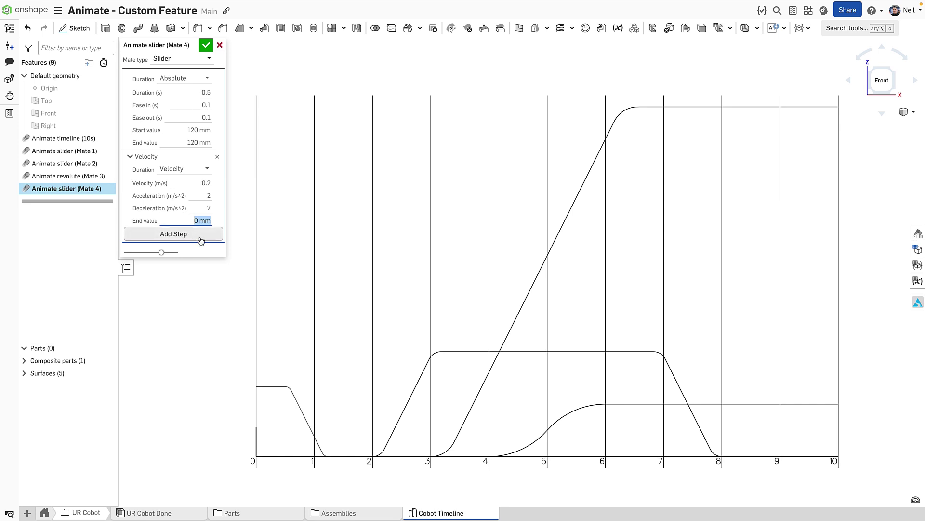
Add a 7.5 s wait and a velocity step back to 120 mm, then save Mate 4
{"action": "left_click", "coordinate": [201, 234]}
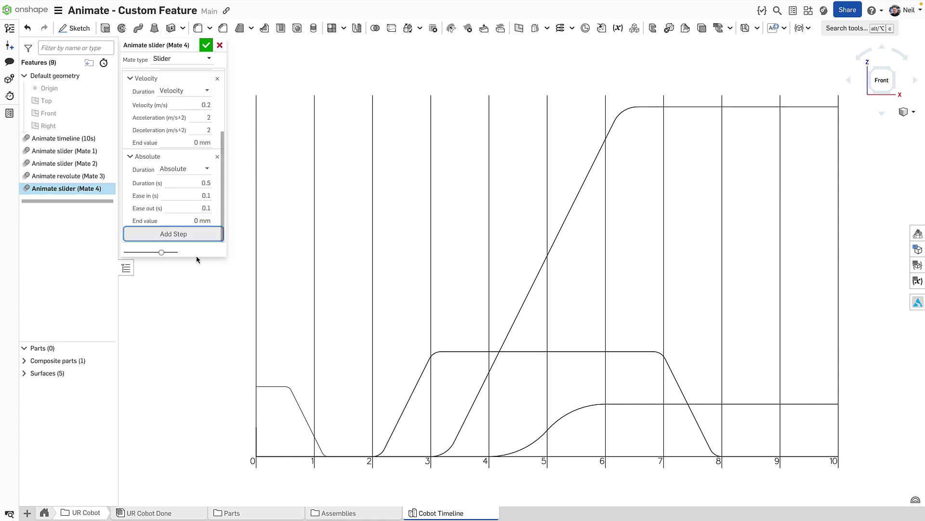
{"action": "left_click", "coordinate": [186, 183]}
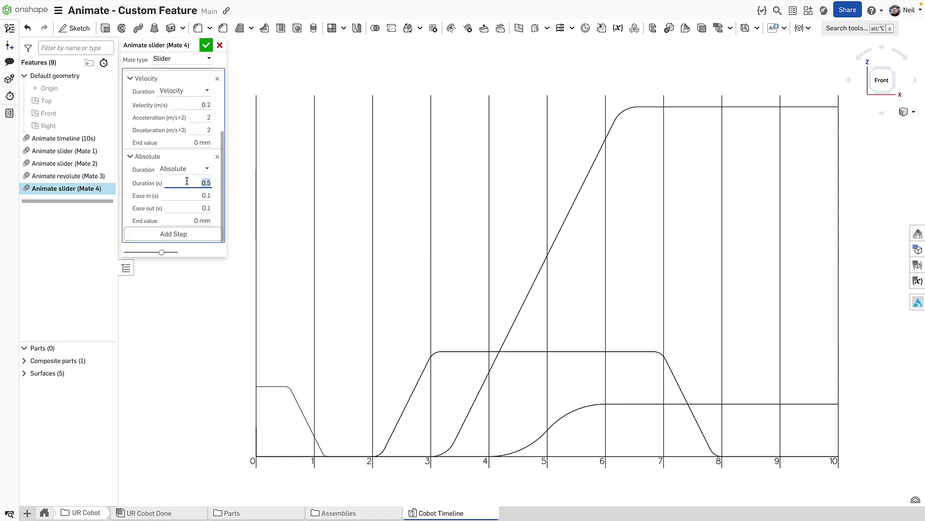
{"action": "type", "text": "7"}
{"action": "key", "text": "Return"}
{"action": "left_click", "coordinate": [180, 234]}
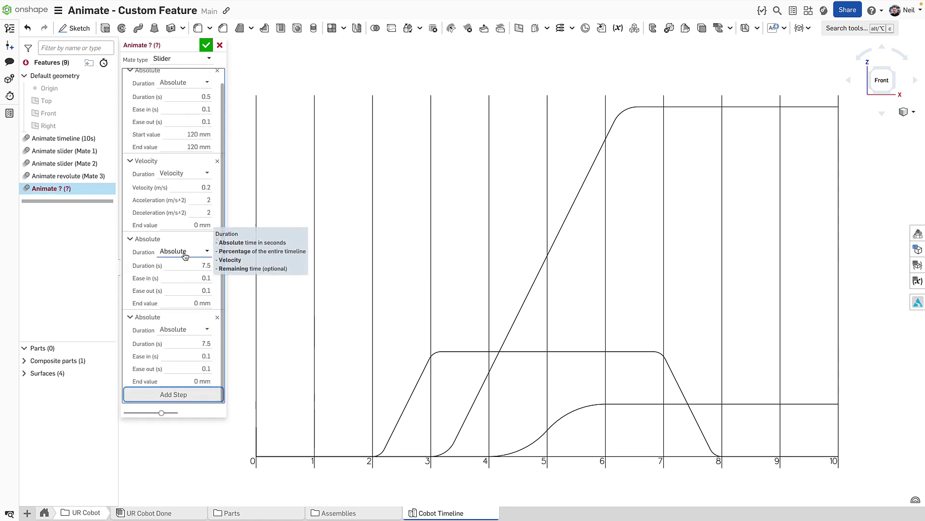
{"action": "left_click", "coordinate": [190, 329]}
{"action": "left_click", "coordinate": [187, 367]}
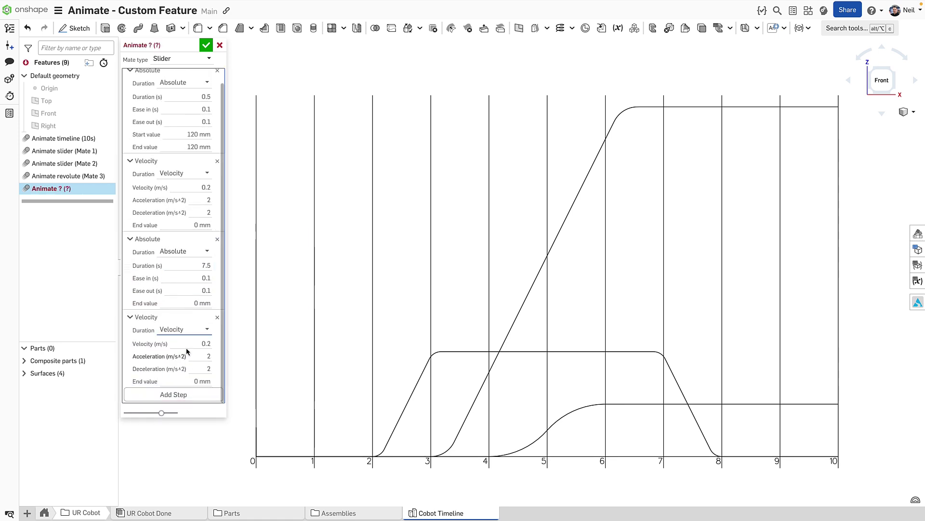
{"action": "left_click", "coordinate": [188, 376]}
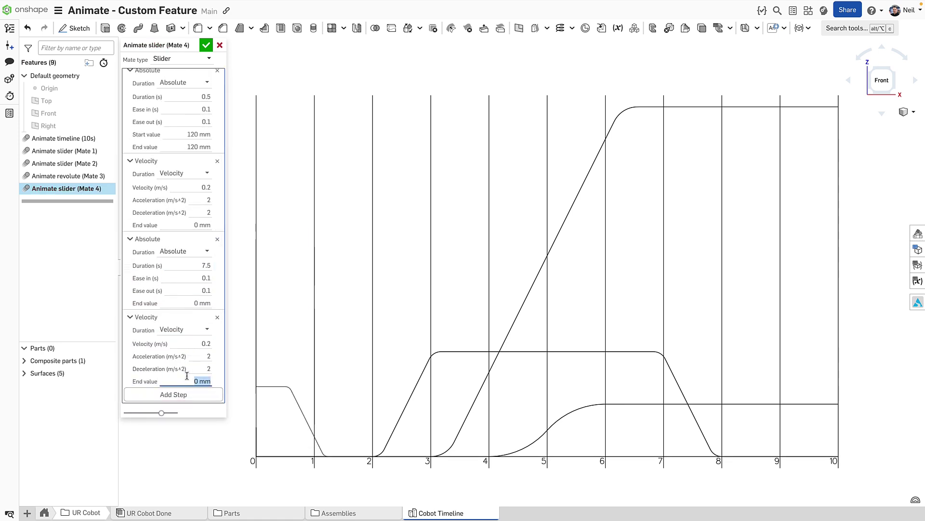
{"action": "key", "text": "Return"}
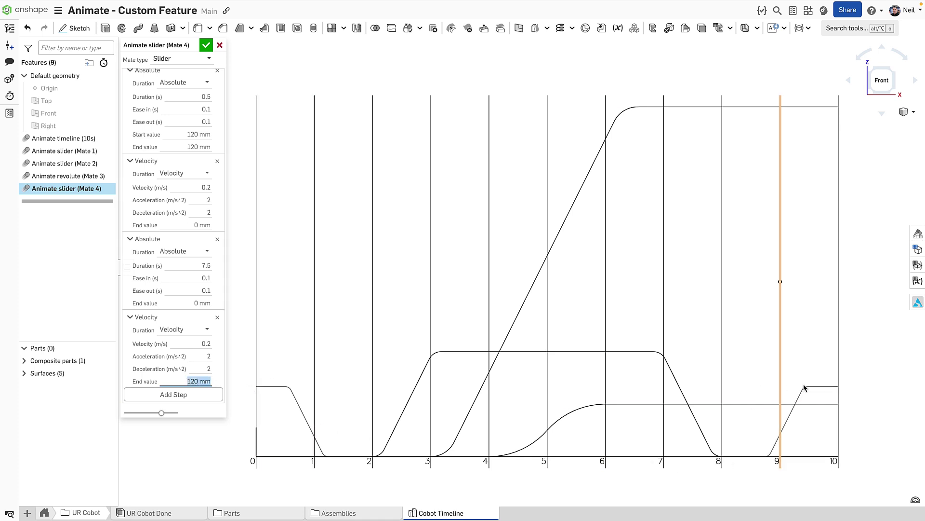
{"action": "left_click", "coordinate": [207, 46]}
Insert a new Animate feature whose first step holds 0 mm for 0.5 s
{"action": "left_click", "coordinate": [805, 28]}
{"action": "left_click", "coordinate": [803, 48]}
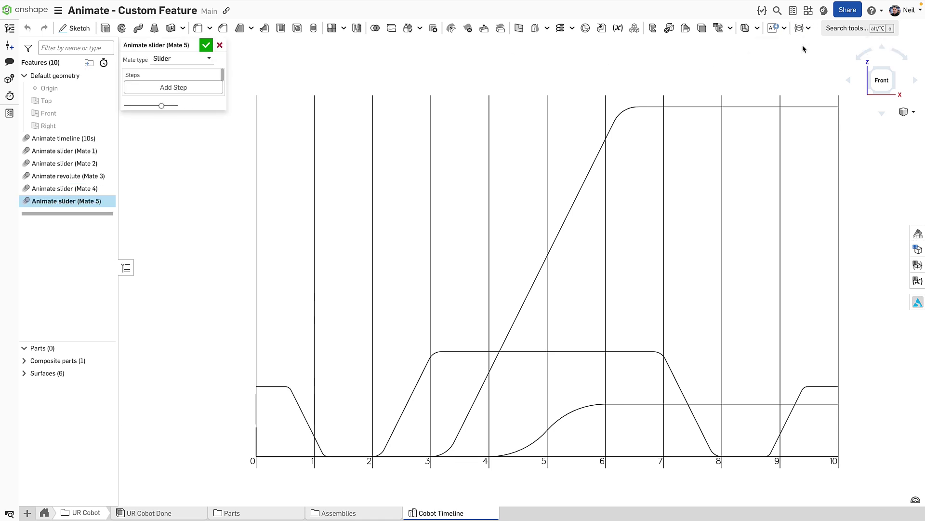
{"action": "left_click", "coordinate": [177, 87]}
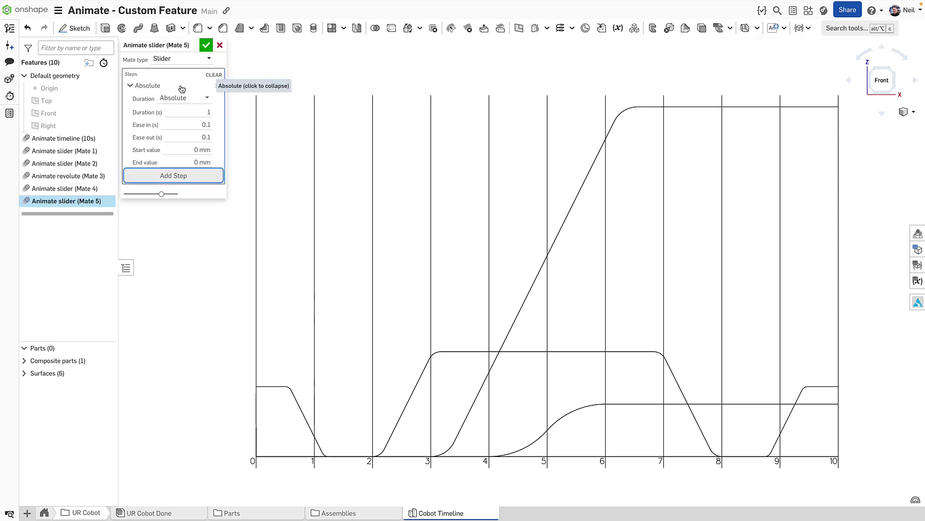
{"action": "left_click", "coordinate": [184, 112]}
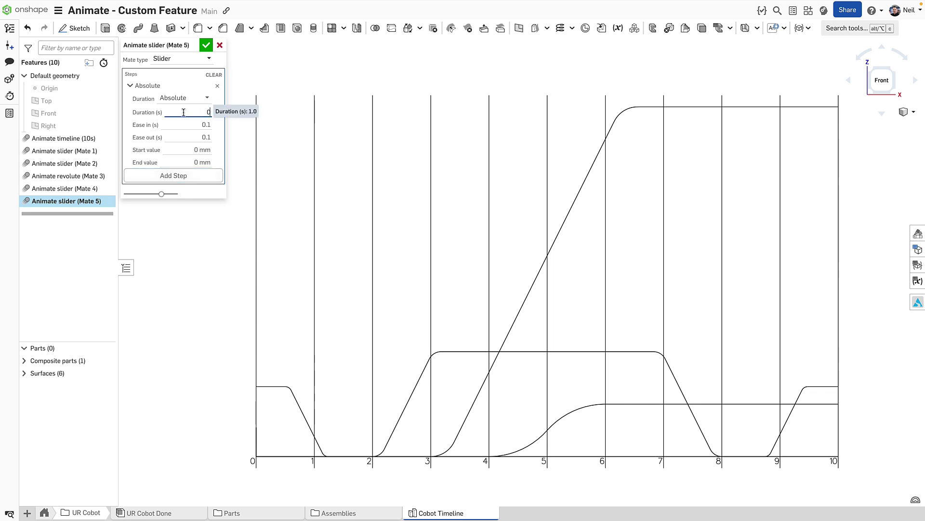
{"action": "type", "text": "0.5"}
{"action": "key", "text": "Return"}
Add a velocity-based second step: 0.3 m/s, acceleration and deceleration 5, ending at -75 mm
{"action": "left_click", "coordinate": [178, 176]}
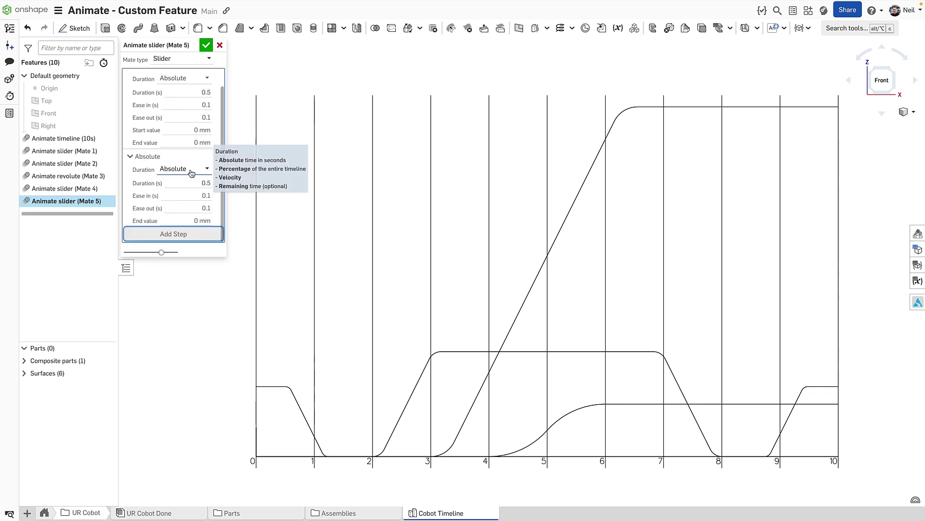
{"action": "left_click", "coordinate": [192, 170]}
{"action": "left_click", "coordinate": [186, 207]}
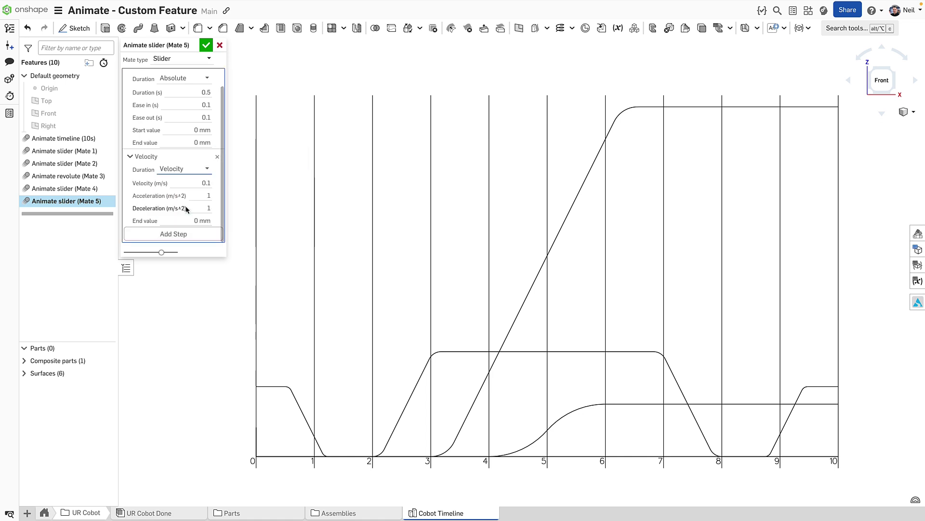
{"action": "left_click", "coordinate": [195, 182]}
{"action": "key", "text": "BackSpace"}
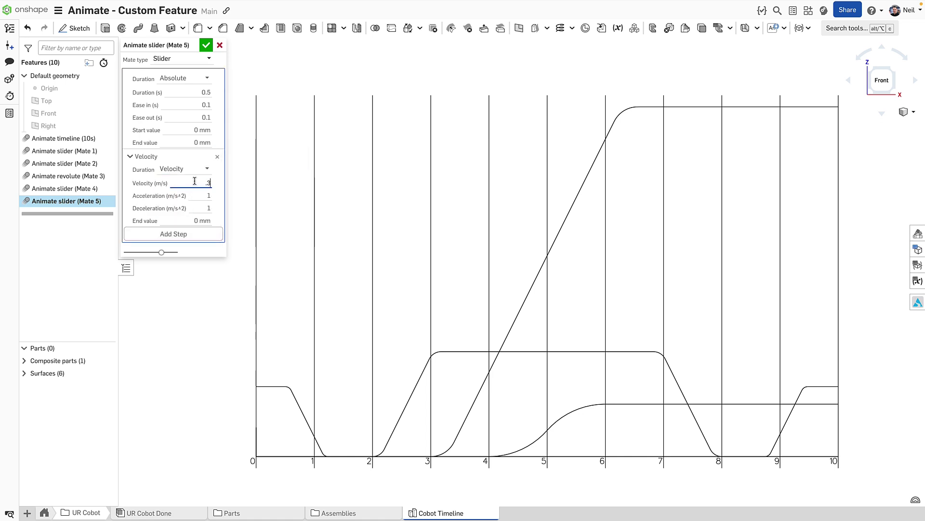
{"action": "left_click", "coordinate": [200, 196]}
{"action": "type", "text": "5"}
{"action": "left_click", "coordinate": [202, 208]}
{"action": "type", "text": "5"}
{"action": "left_click", "coordinate": [191, 222]}
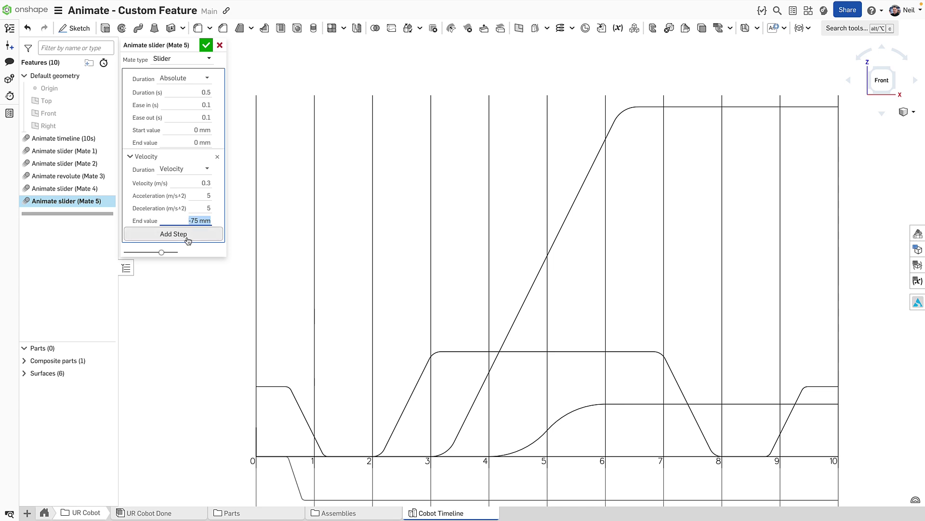
Add a third timed step and a fourth velocity-based step with a negative end value
{"action": "left_click", "coordinate": [188, 237]}
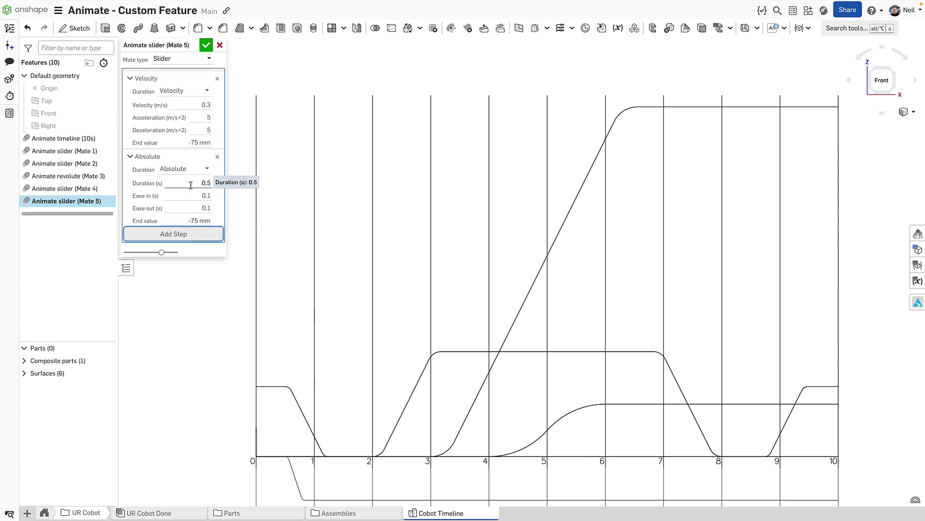
{"action": "left_click", "coordinate": [192, 184]}
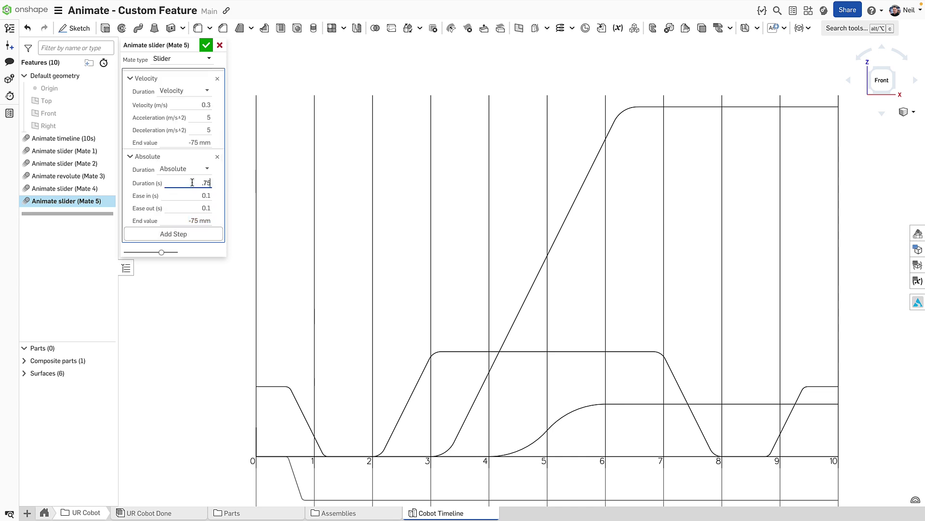
{"action": "left_click", "coordinate": [188, 235]}
{"action": "left_click", "coordinate": [183, 330]}
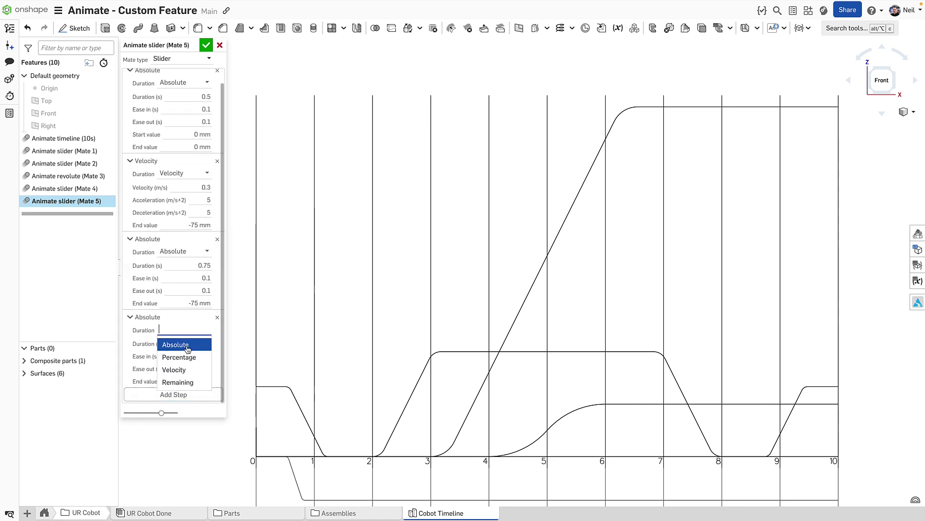
{"action": "left_click", "coordinate": [182, 368]}
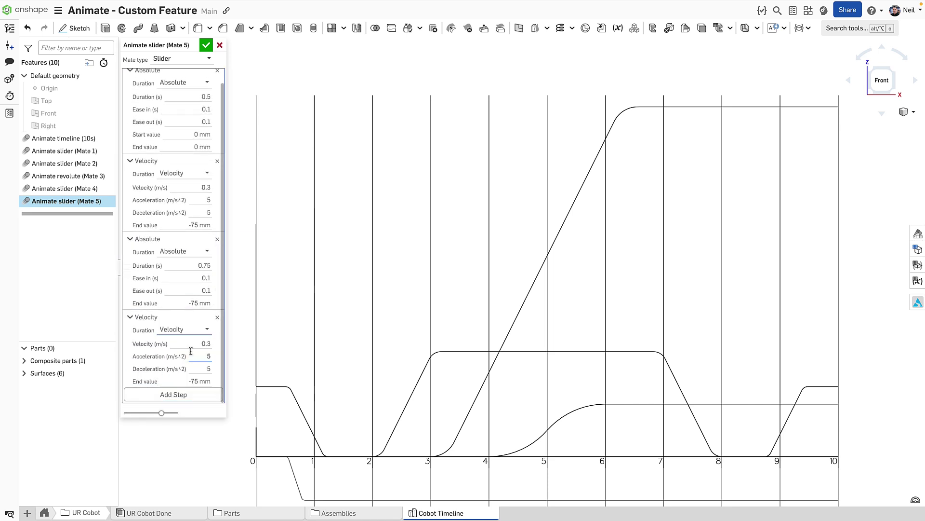
{"action": "left_click", "coordinate": [182, 379]}
{"action": "type", "text": "-"}
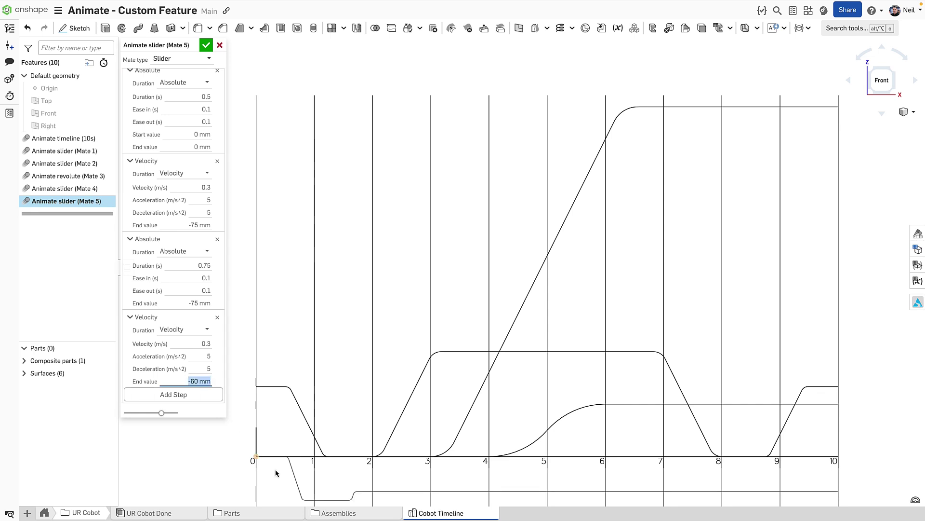
Add a fifth timed step and a sixth velocity-based step ending at -75 mm
{"action": "left_click", "coordinate": [189, 396]}
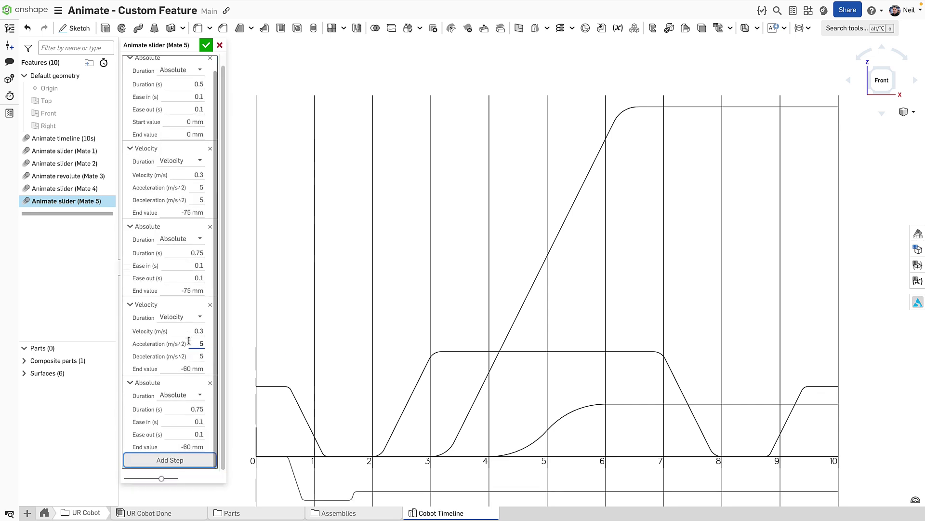
{"action": "left_click", "coordinate": [179, 411]}
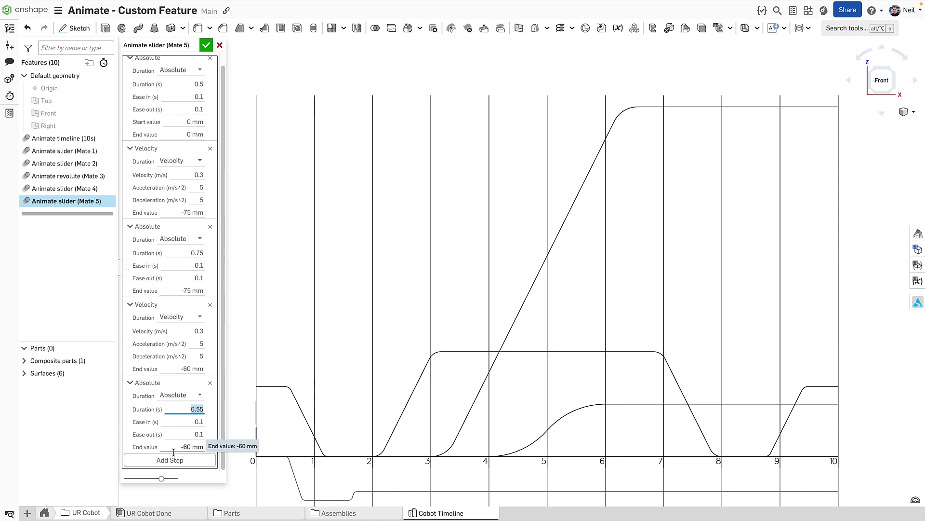
{"action": "left_click", "coordinate": [181, 460]}
{"action": "left_click", "coordinate": [181, 395]}
{"action": "left_click", "coordinate": [176, 432]}
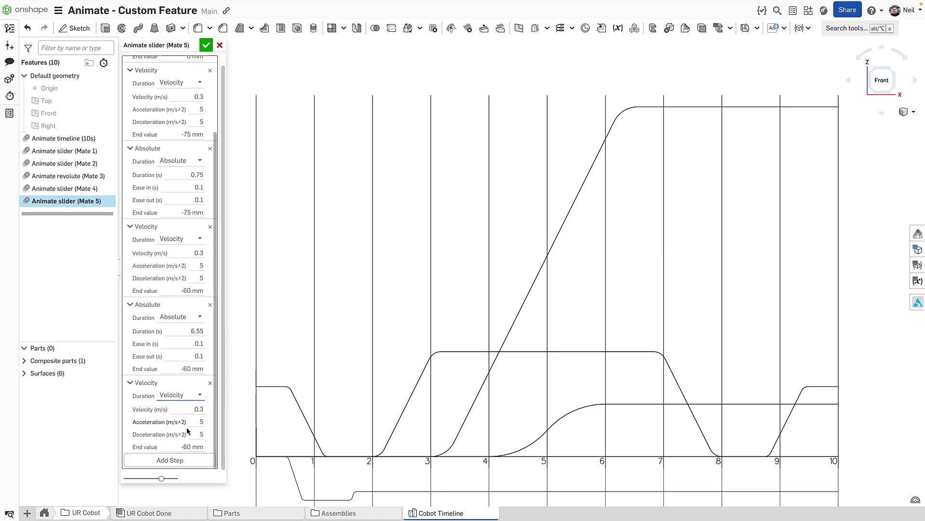
{"action": "left_click", "coordinate": [178, 446]}
{"action": "type", "text": "-75"}
{"action": "key", "text": "Return"}
Add a 0.75 s step and a final velocity step back to 0 mm, then accept the animation
{"action": "left_click", "coordinate": [174, 460]}
{"action": "left_click", "coordinate": [185, 409]}
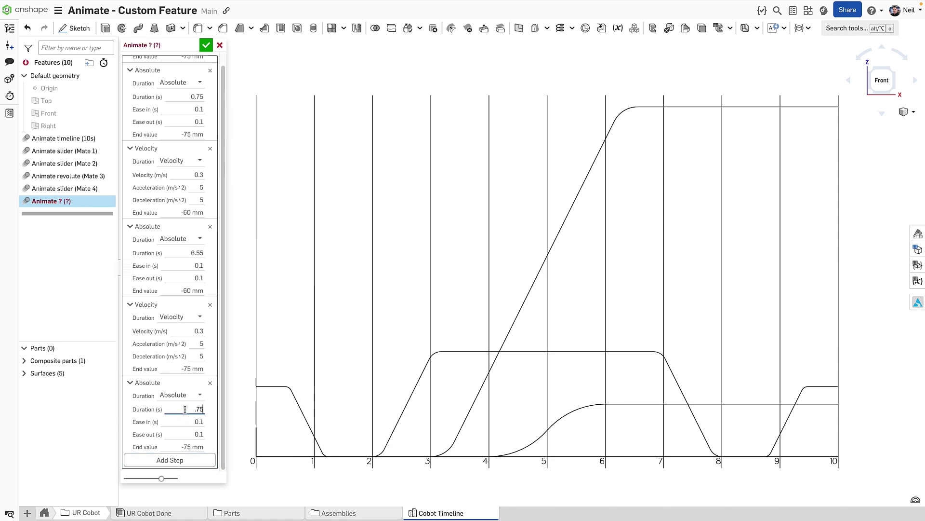
{"action": "type", "text": ".75"}
{"action": "key", "text": "Return"}
{"action": "left_click", "coordinate": [175, 461]}
{"action": "left_click", "coordinate": [180, 395]}
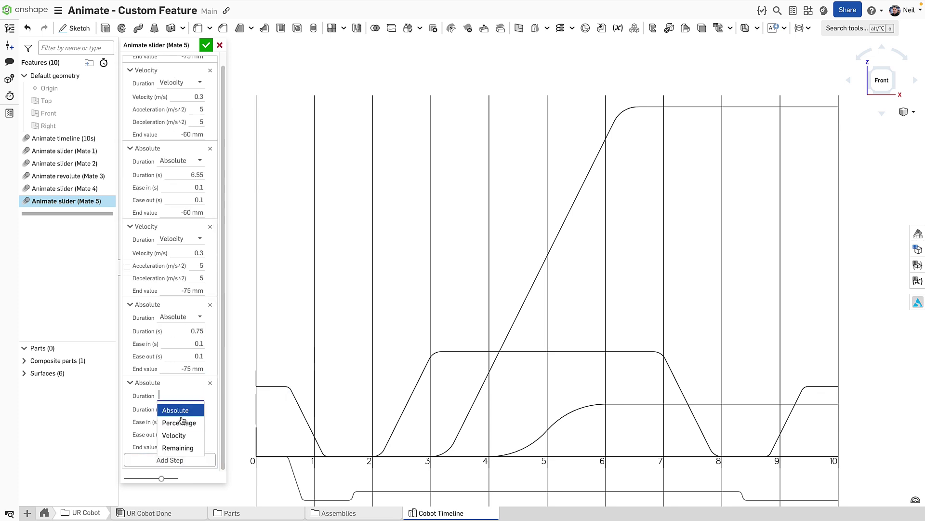
{"action": "left_click", "coordinate": [176, 435]}
{"action": "left_click", "coordinate": [169, 444]}
{"action": "type", "text": "0"}
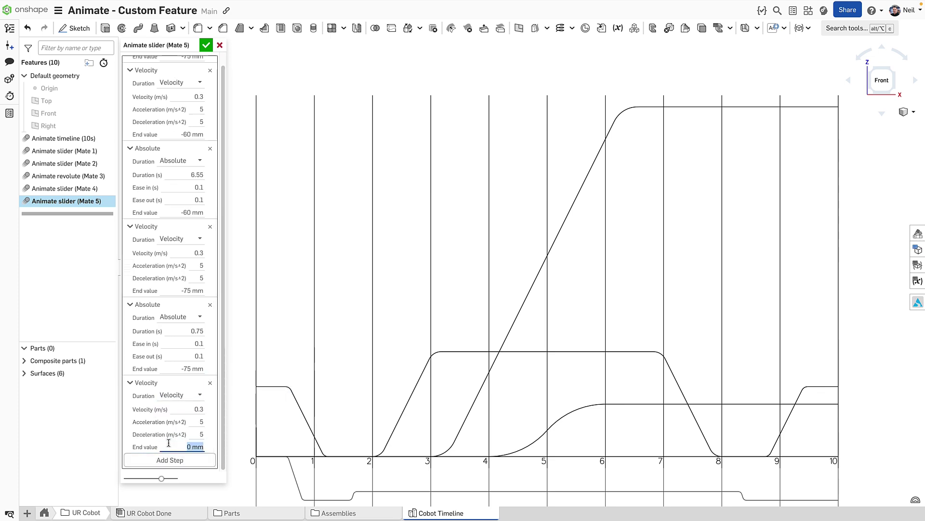
{"action": "left_click", "coordinate": [206, 45]}
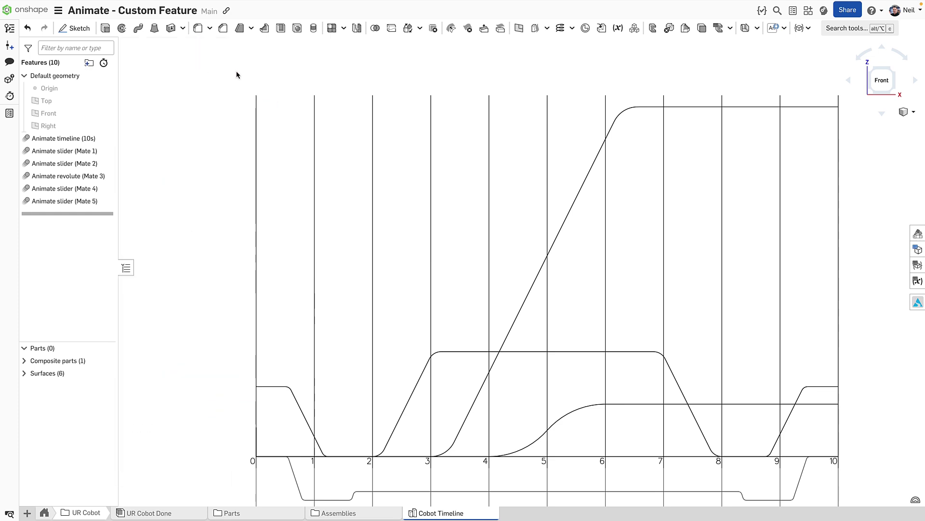
Insert the Mate 4 and Mate 5 surfaces from Cobot Timeline into the UR Cobot Done assembly
{"action": "key", "text": "shift+7"}
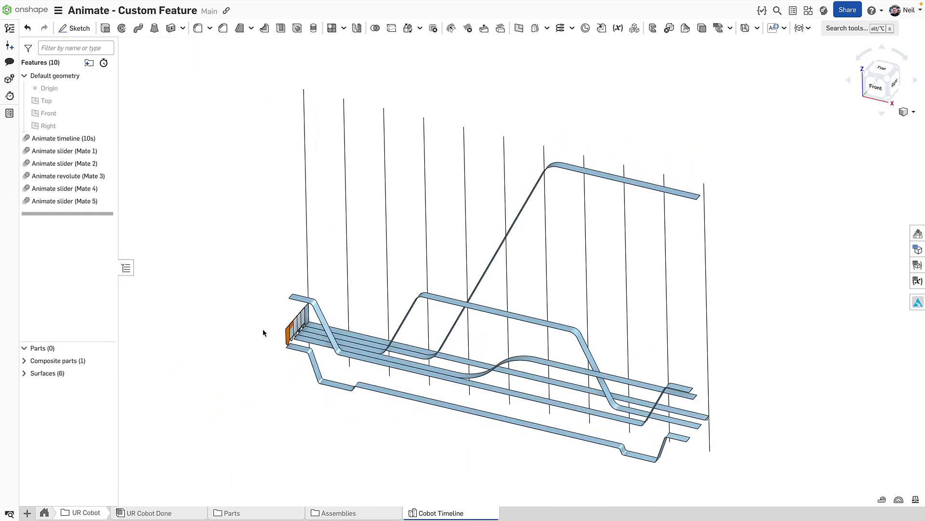
{"action": "left_click", "coordinate": [148, 513]}
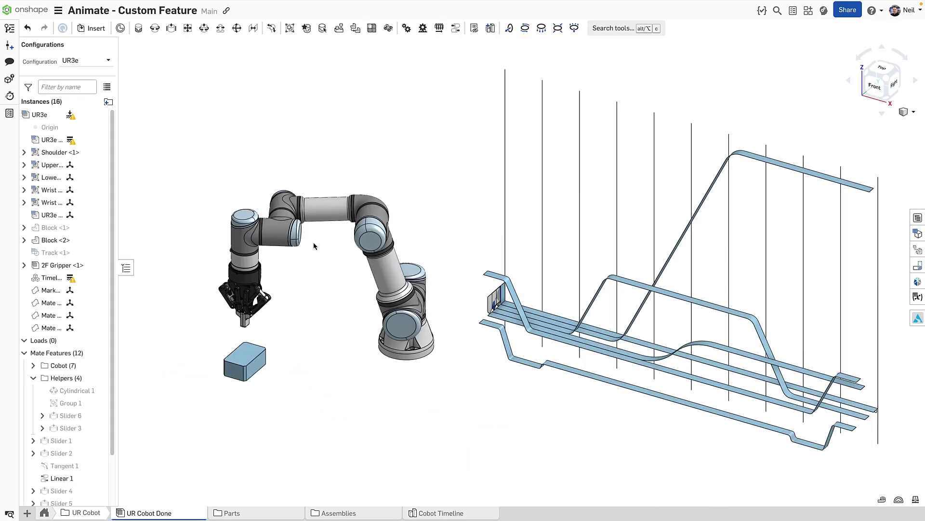
{"action": "left_click", "coordinate": [104, 32]}
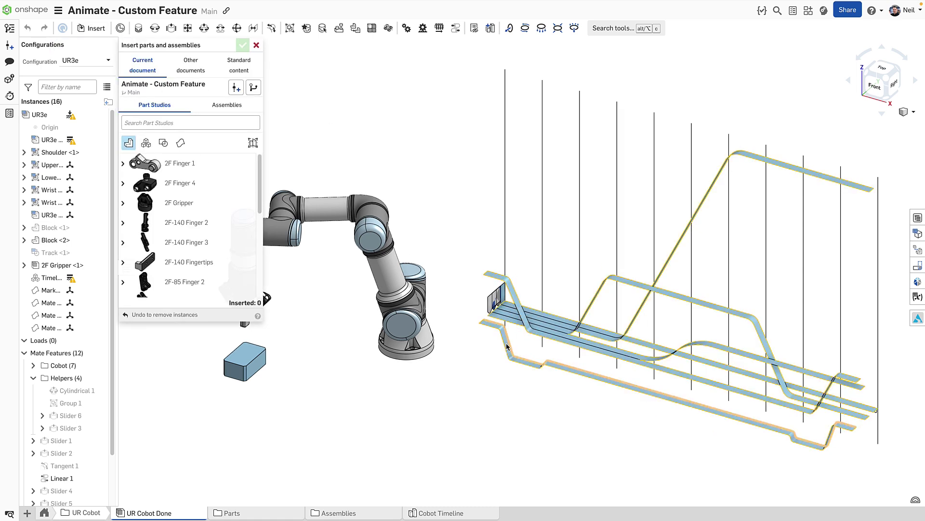
{"action": "left_click", "coordinate": [180, 142]}
{"action": "left_click", "coordinate": [146, 143]}
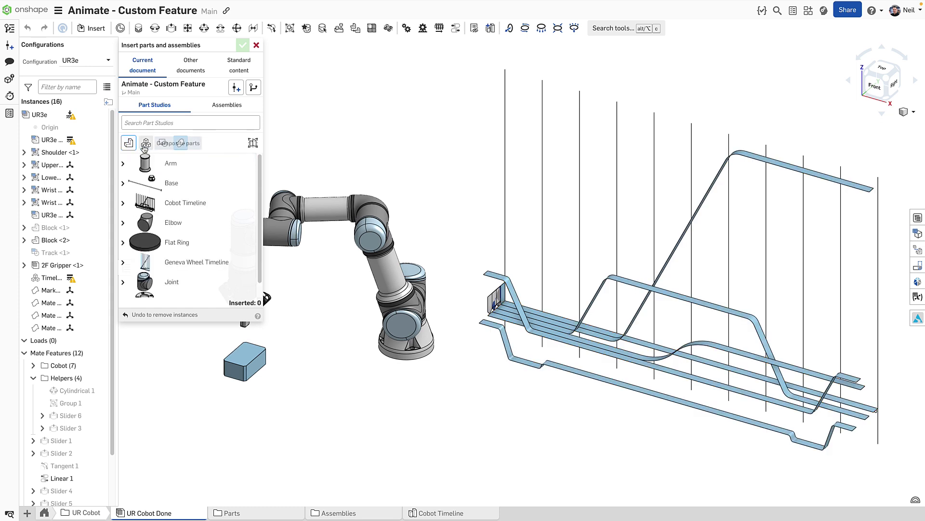
{"action": "left_click", "coordinate": [123, 202]}
{"action": "scroll", "coordinate": [193, 232], "scroll_direction": "down", "scroll_amount": 2}
{"action": "left_click", "coordinate": [214, 271]}
{"action": "left_click", "coordinate": [212, 284]}
{"action": "left_click", "coordinate": [243, 44]}
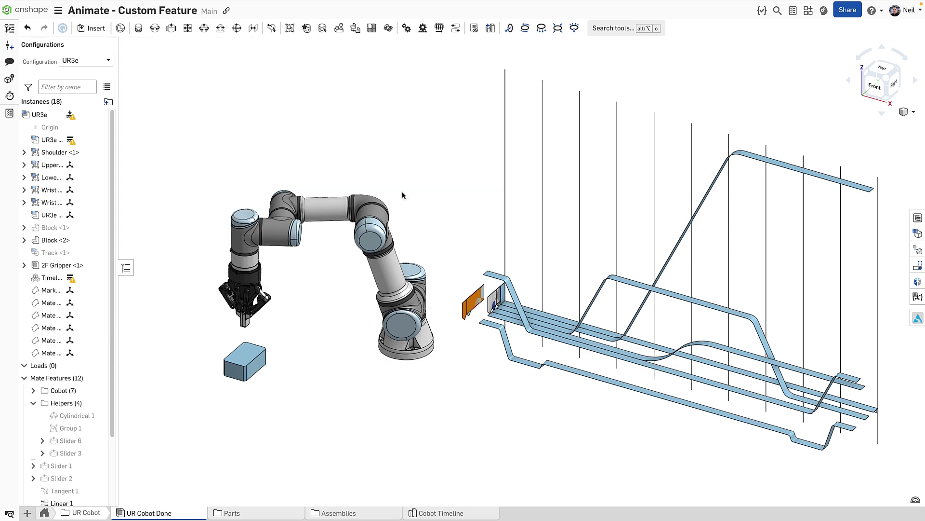
Drag the inserted surfaces clear of the tracks beside the marker
{"action": "scroll", "coordinate": [473, 285], "scroll_direction": "up", "scroll_amount": 5}
{"action": "scroll", "coordinate": [405, 247], "scroll_direction": "up", "scroll_amount": 5}
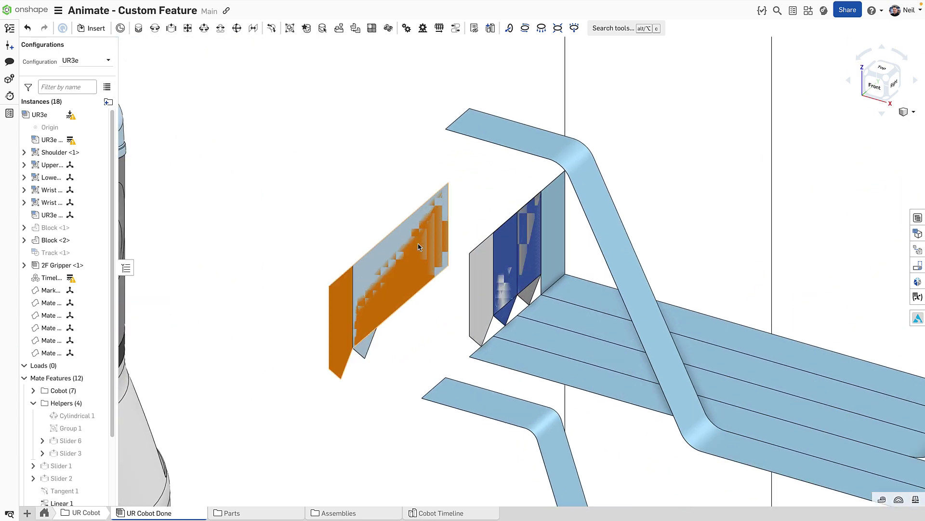
{"action": "left_click_drag", "start_coordinate": [332, 325], "coordinate": [250, 277]}
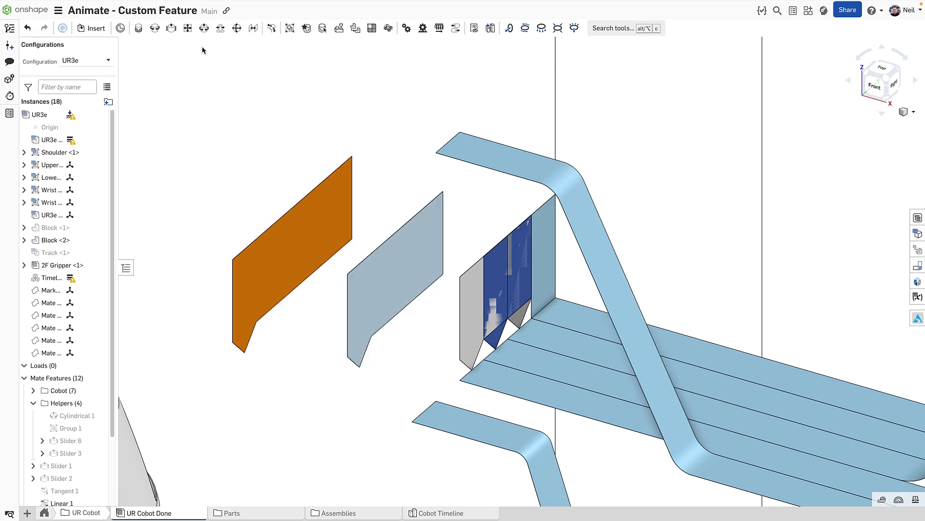
Add Slider 7 and Slider 8 mates linking the marker connector to the Mate 4 and Mate 5 connectors
{"action": "left_click", "coordinate": [188, 28]}
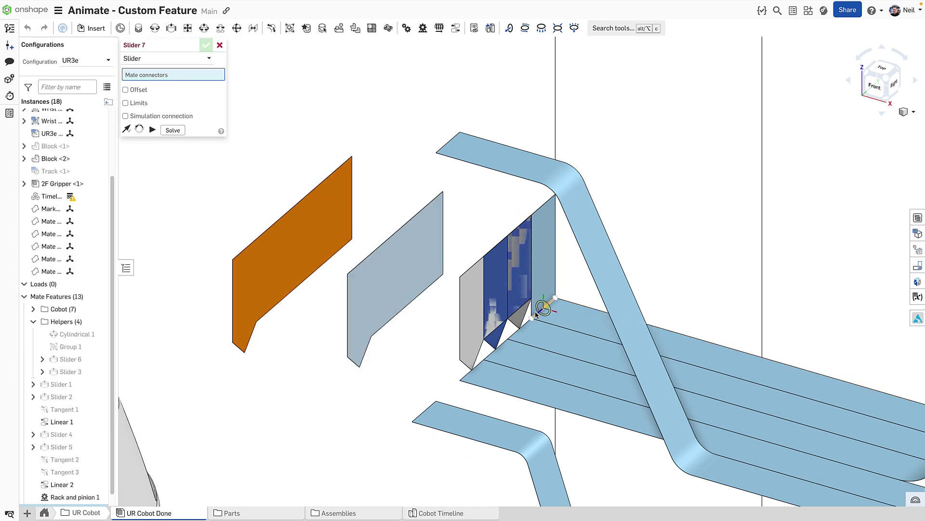
{"action": "left_click", "coordinate": [532, 315]}
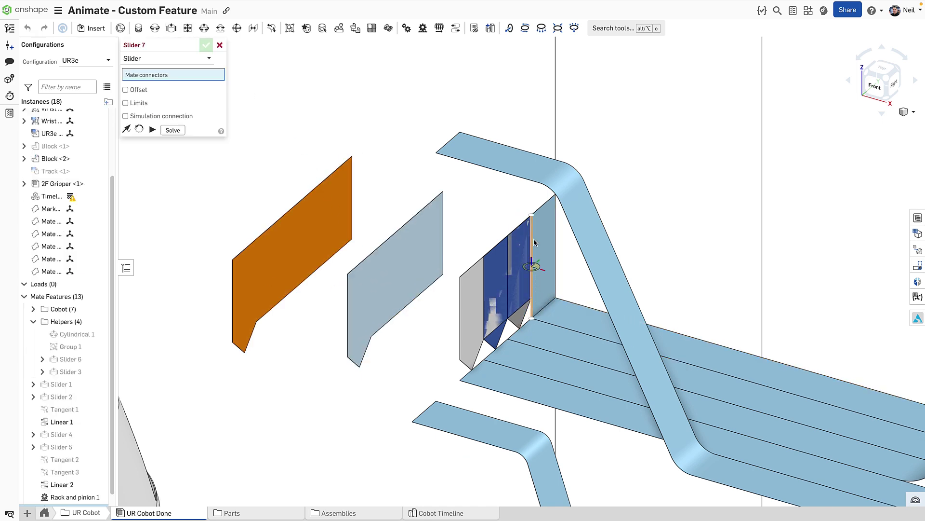
{"action": "left_click", "coordinate": [532, 213]}
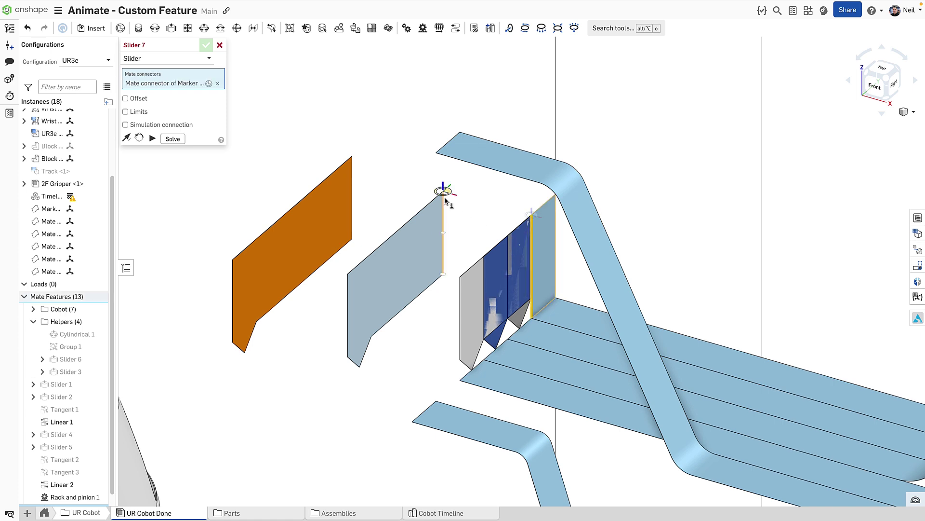
{"action": "left_click", "coordinate": [444, 199]}
{"action": "key", "text": "Return"}
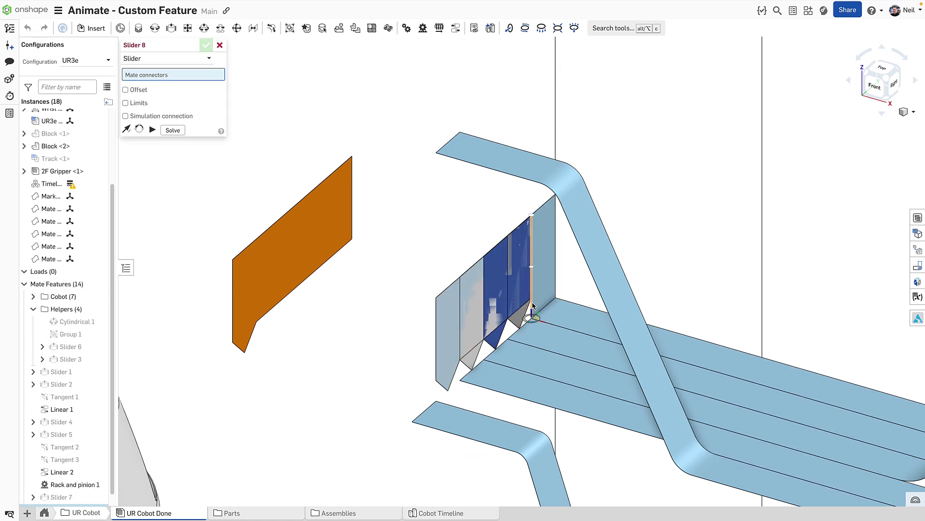
{"action": "left_click", "coordinate": [532, 214]}
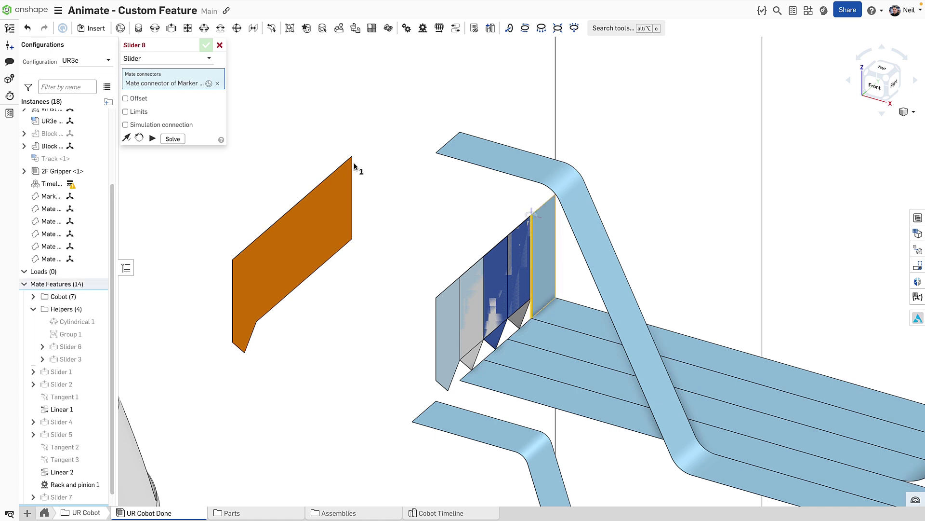
{"action": "left_click", "coordinate": [351, 157]}
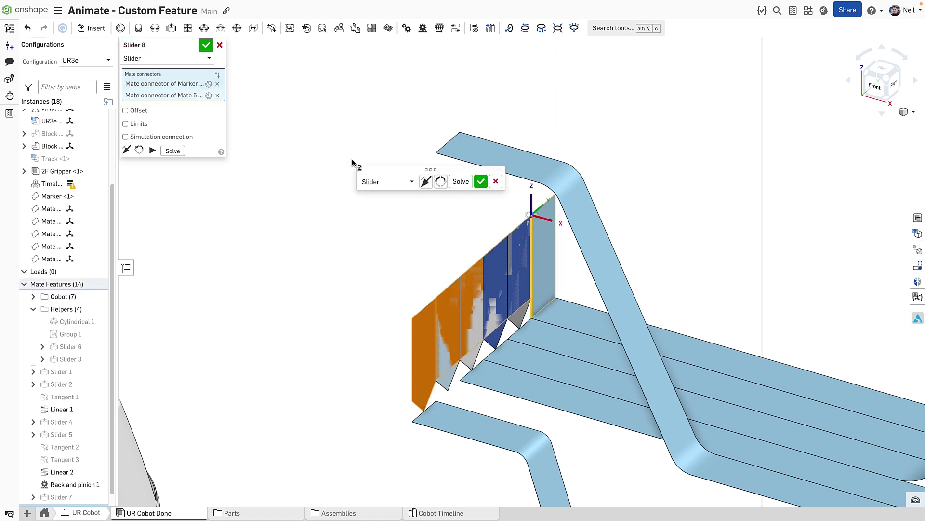
{"action": "key", "text": "Return"}
Add Tangent 4 and Tangent 5 mates from the Mate 4 and Mate 5 vertices to the timeline faces
{"action": "left_click", "coordinate": [271, 28]}
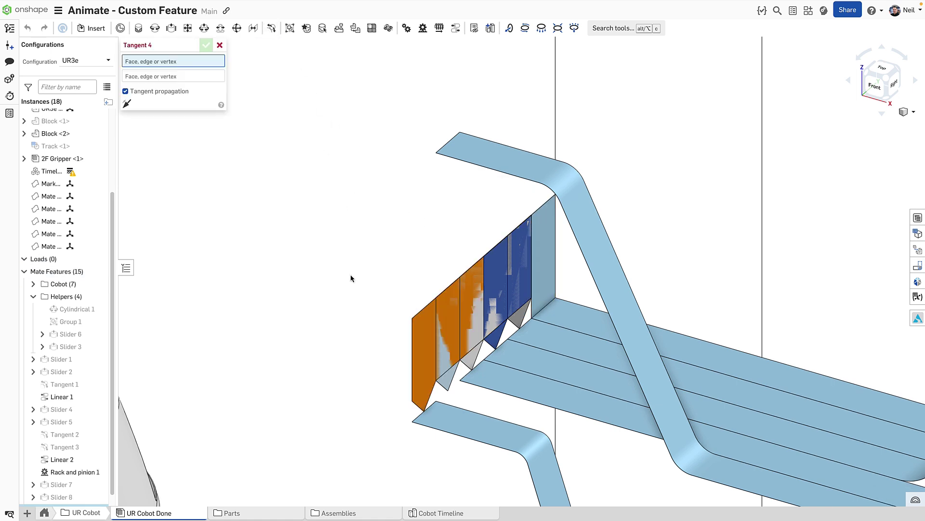
{"action": "left_click", "coordinate": [448, 393]}
{"action": "left_click", "coordinate": [491, 154]}
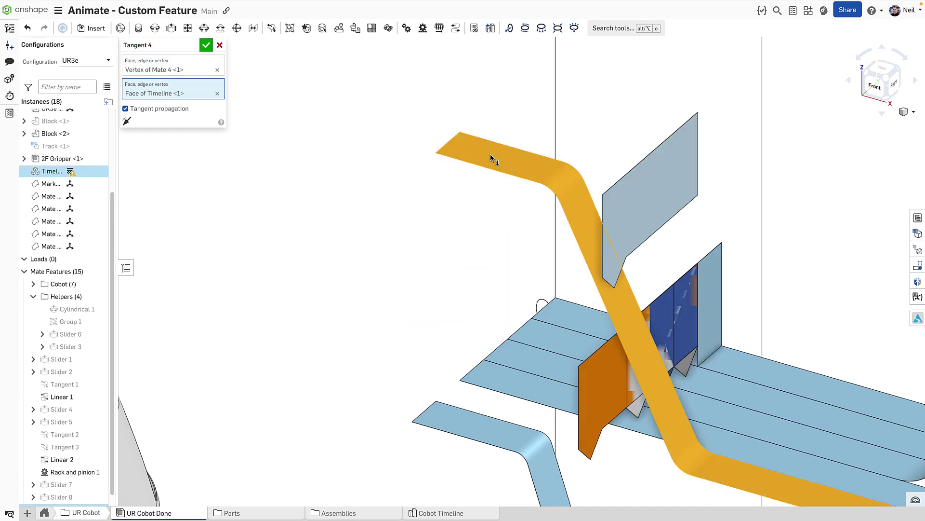
{"action": "key", "text": "Return"}
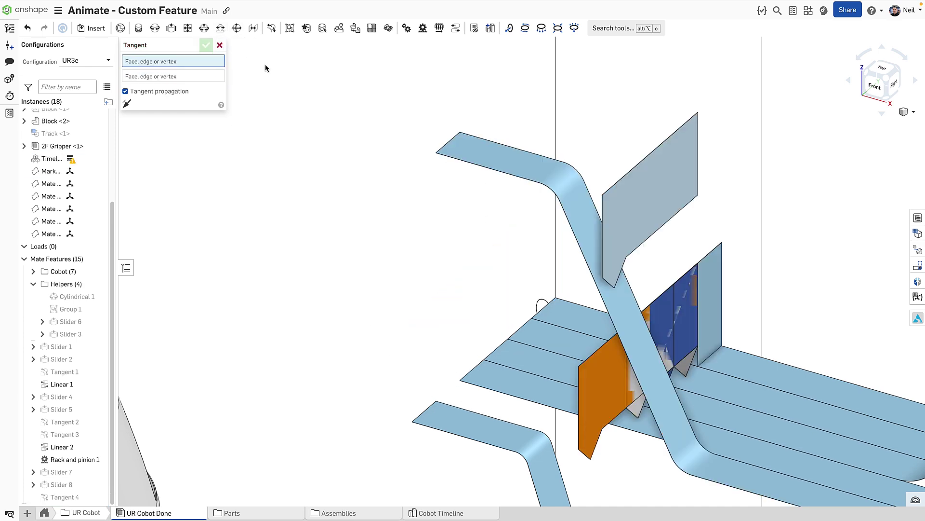
{"action": "left_click", "coordinate": [570, 455]}
{"action": "left_click", "coordinate": [518, 437]}
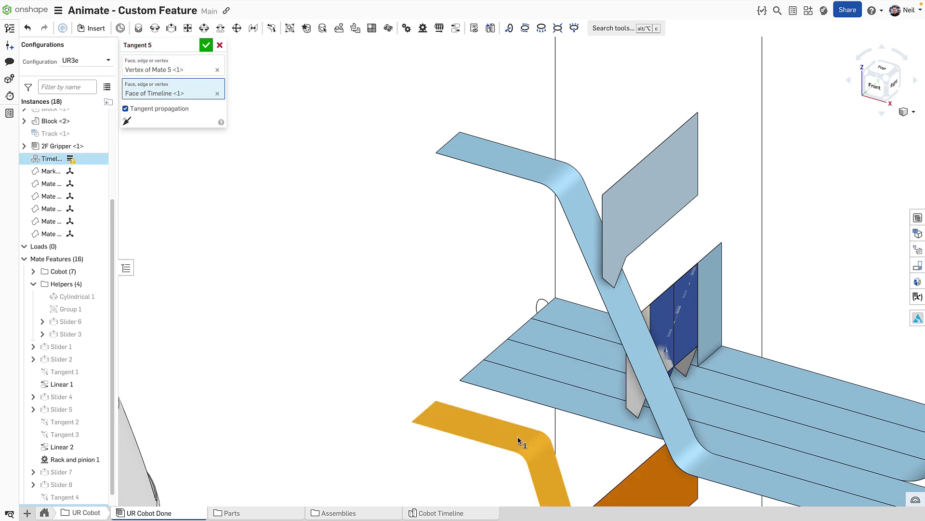
{"action": "left_click", "coordinate": [206, 45]}
{"action": "scroll", "coordinate": [408, 300], "scroll_direction": "down", "scroll_amount": 6}
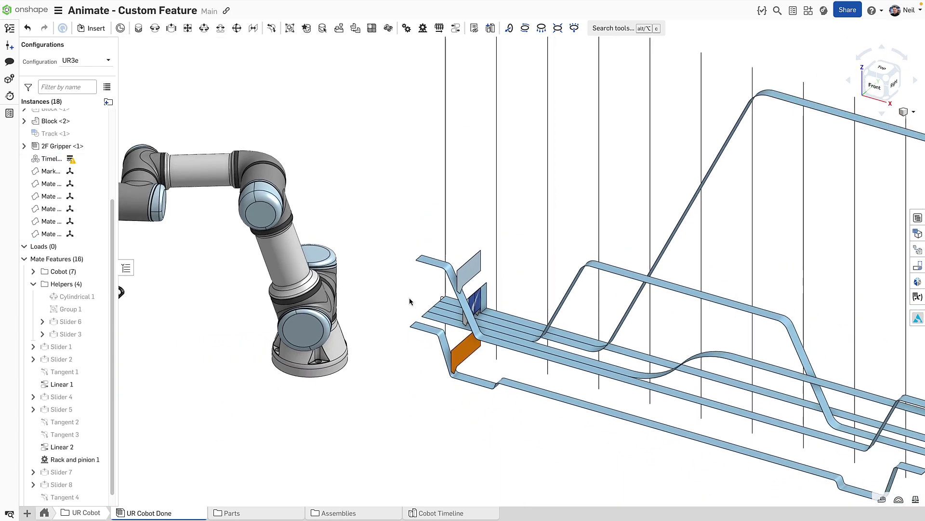
{"action": "middle_click_drag", "start_coordinate": [410, 302], "coordinate": [585, 312]}
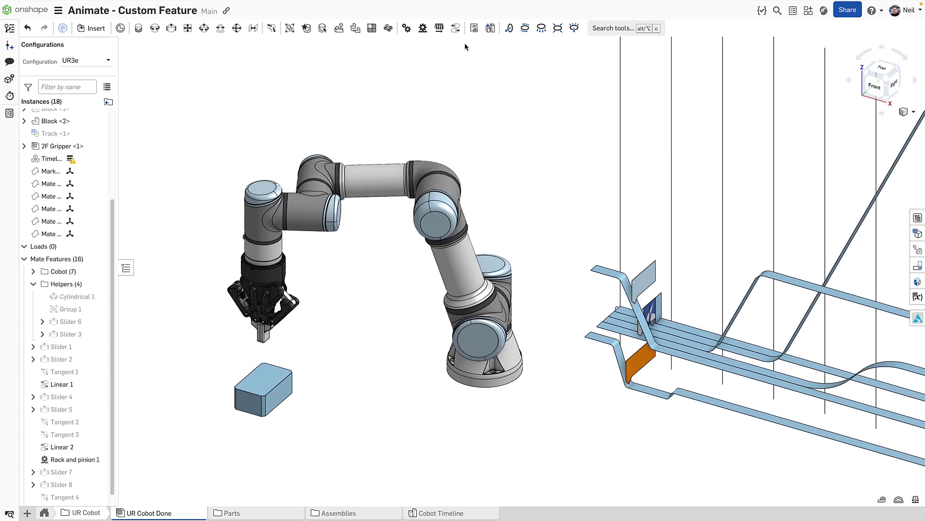
Create a Linear 3 relation between Slider 7 and Slider 3, then drag the marker to test it
{"action": "left_click", "coordinate": [456, 28]}
{"action": "scroll", "coordinate": [88, 347], "scroll_direction": "down", "scroll_amount": 1}
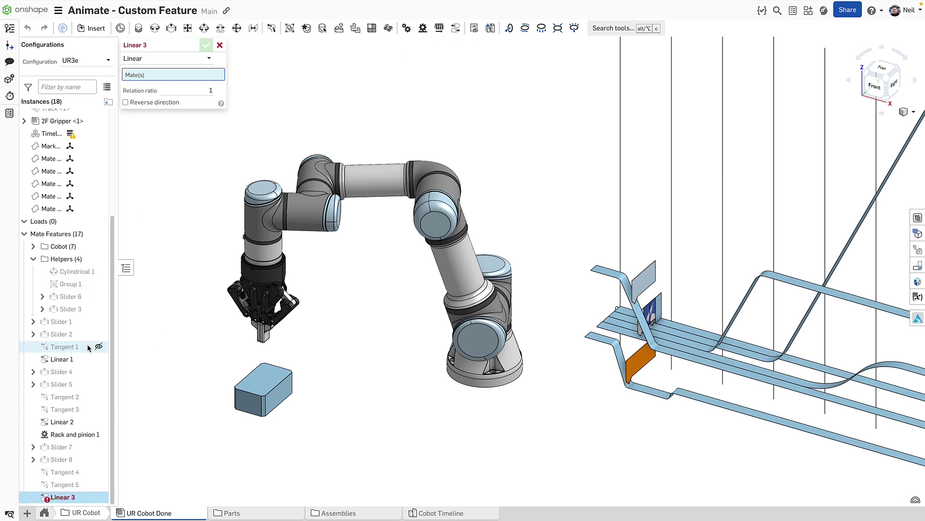
{"action": "left_click", "coordinate": [59, 447]}
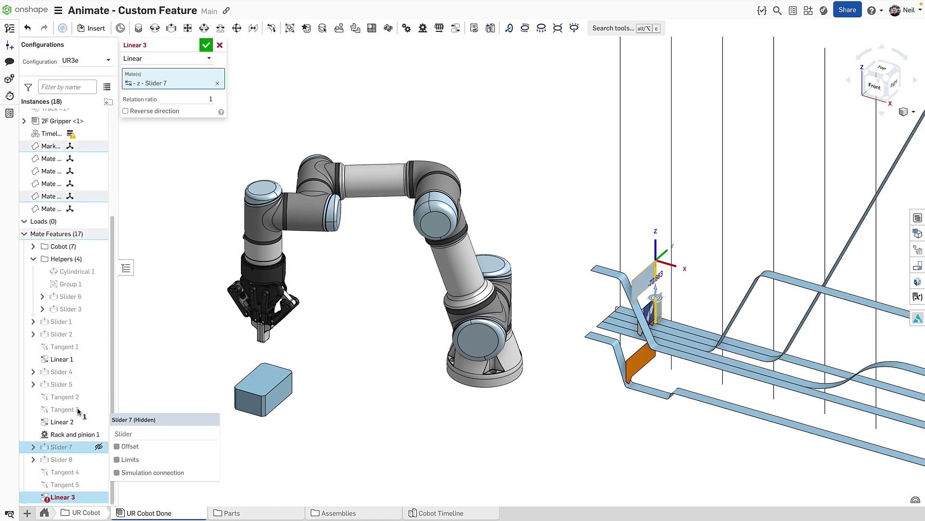
{"action": "left_click", "coordinate": [75, 310]}
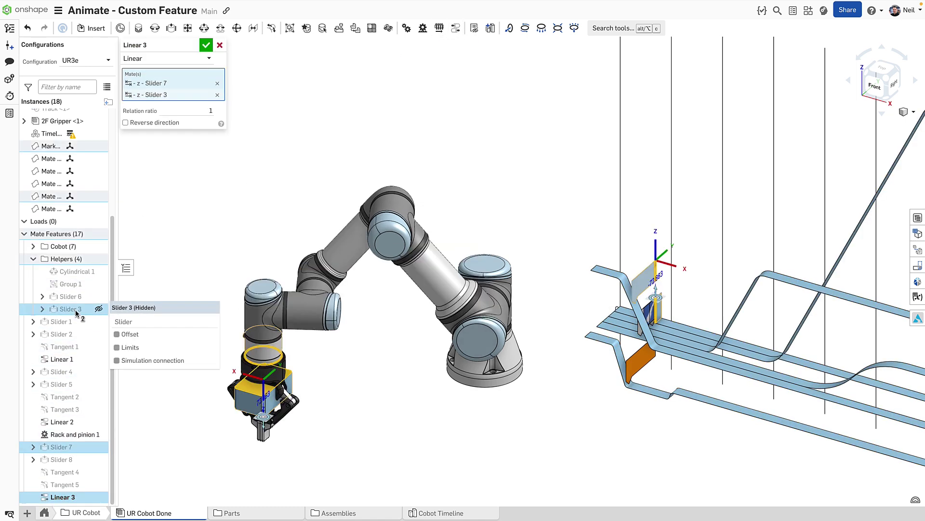
{"action": "left_click", "coordinate": [206, 45]}
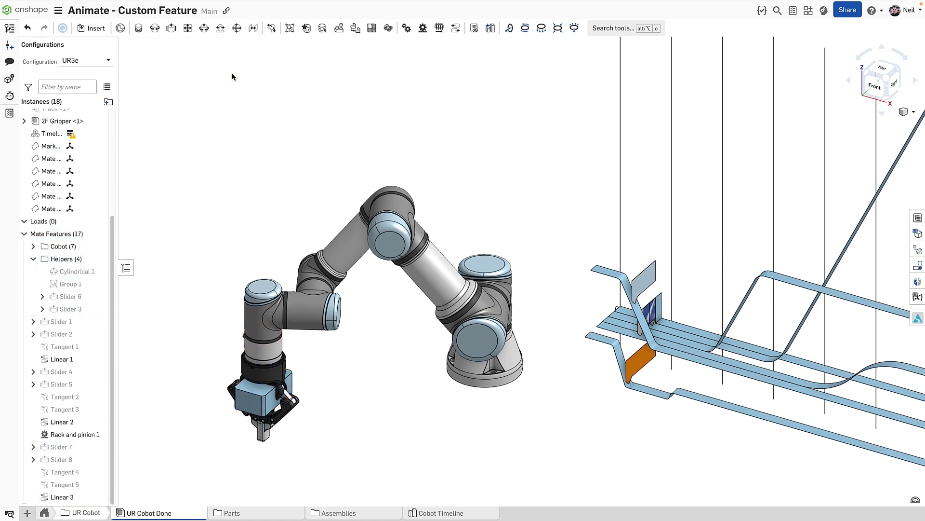
{"action": "left_click", "coordinate": [627, 284]}
{"action": "mouse_move", "coordinate": [627, 284]}
{"action": "left_mouse_down"}
{"action": "mouse_move", "coordinate": [645, 308]}
{"action": "mouse_move", "coordinate": [626, 302]}
{"action": "mouse_move", "coordinate": [767, 339]}
{"action": "mouse_move", "coordinate": [633, 289]}
{"action": "left_mouse_up"}
{"action": "left_click", "coordinate": [208, 260]}
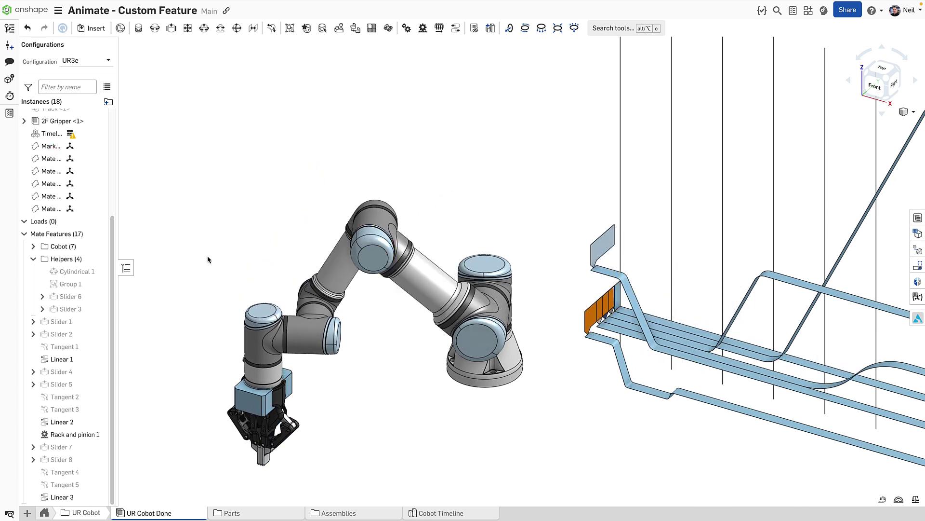
Reverse Linear 3's direction and slide the marker again to check the arm follows
{"action": "double_click", "coordinate": [68, 497]}
{"action": "left_click", "coordinate": [141, 125]}
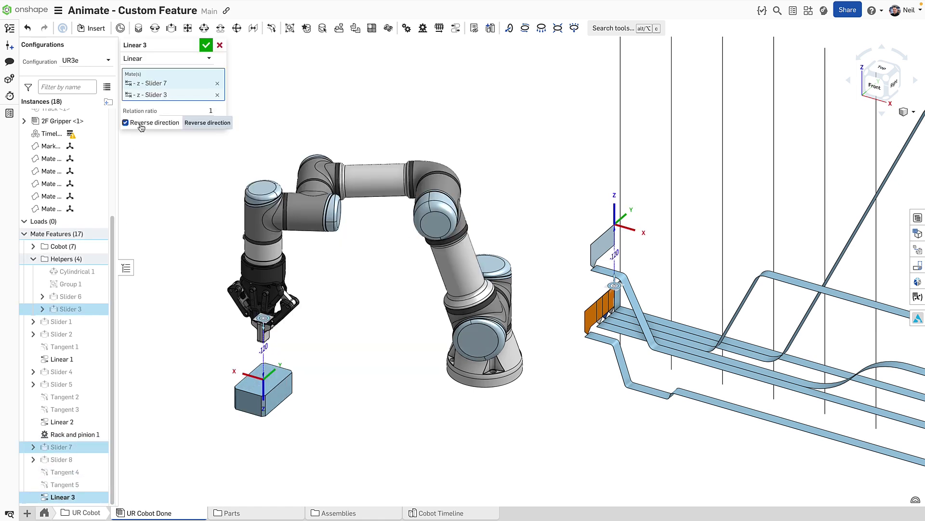
{"action": "left_click", "coordinate": [206, 45]}
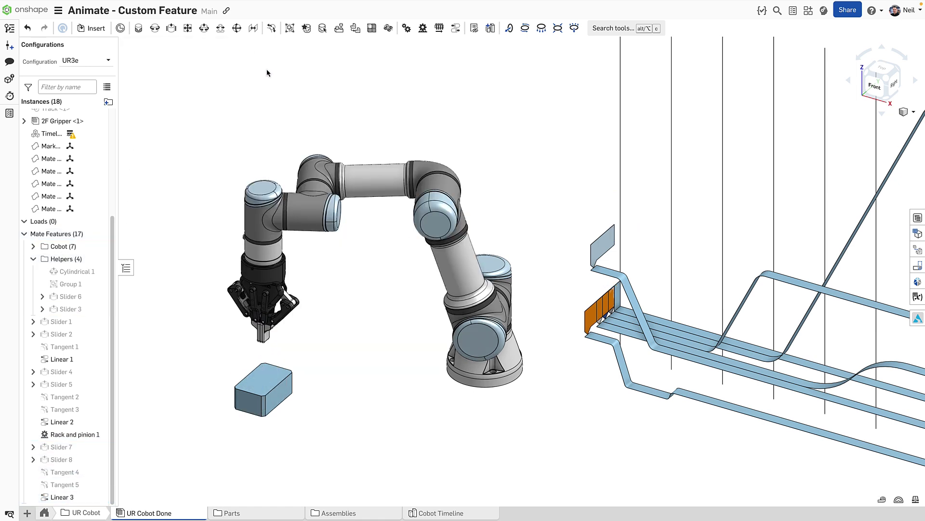
{"action": "left_click", "coordinate": [604, 291]}
{"action": "mouse_move", "coordinate": [636, 304]}
{"action": "left_mouse_down"}
{"action": "mouse_move", "coordinate": [807, 349]}
{"action": "mouse_move", "coordinate": [616, 295]}
{"action": "left_mouse_up"}
Create Linear 4 linking Slider 8 to the 2F Gripper's Slider 1 at ratio 1
{"action": "left_click", "coordinate": [457, 82]}
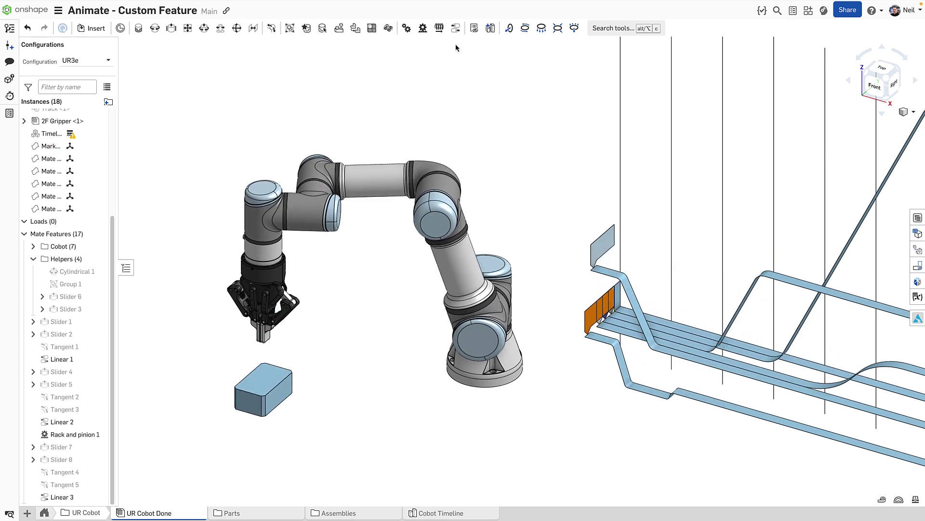
{"action": "left_click", "coordinate": [439, 28]}
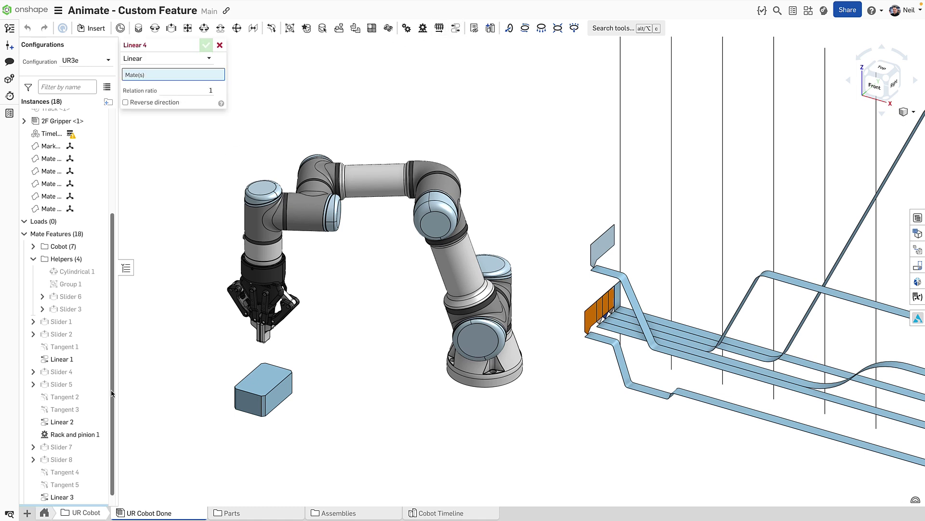
{"action": "left_click", "coordinate": [72, 459]}
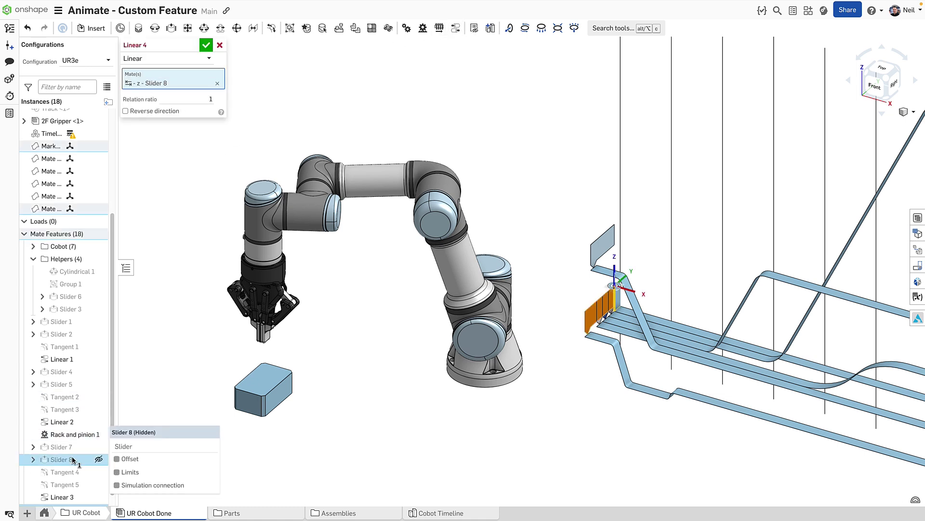
{"action": "scroll", "coordinate": [68, 381], "scroll_direction": "up", "scroll_amount": 4}
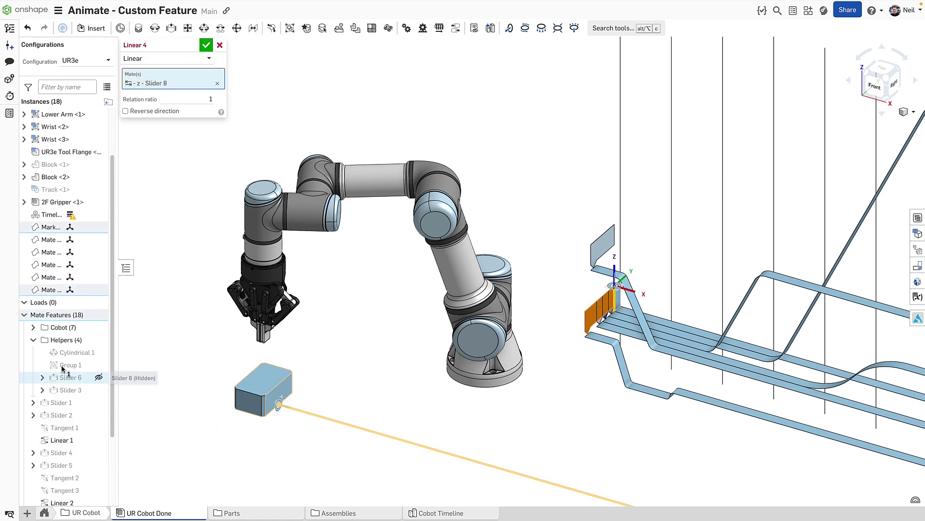
{"action": "left_click", "coordinate": [24, 227]}
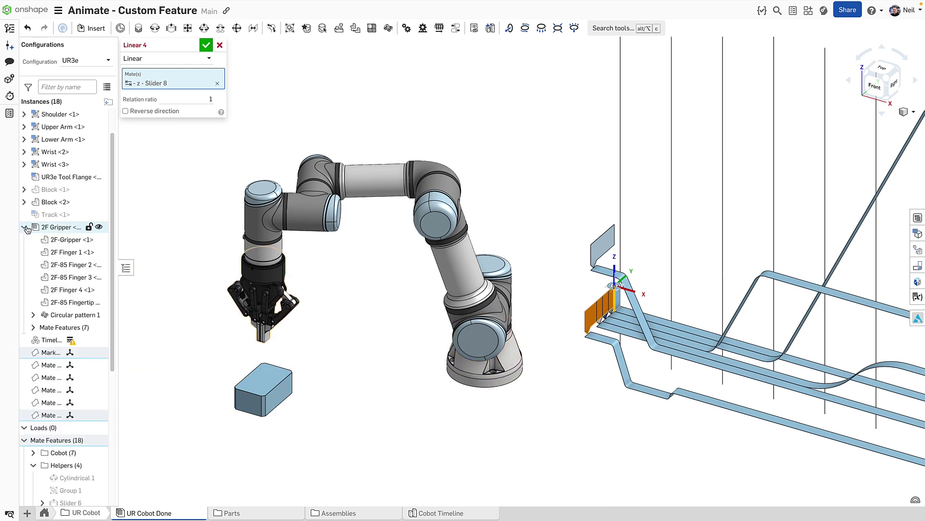
{"action": "left_click", "coordinate": [33, 328]}
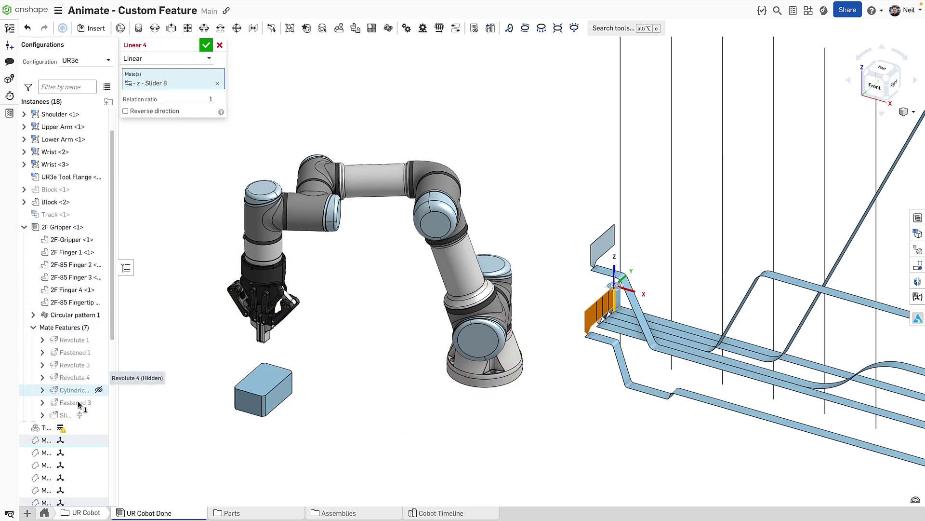
{"action": "left_click", "coordinate": [64, 416]}
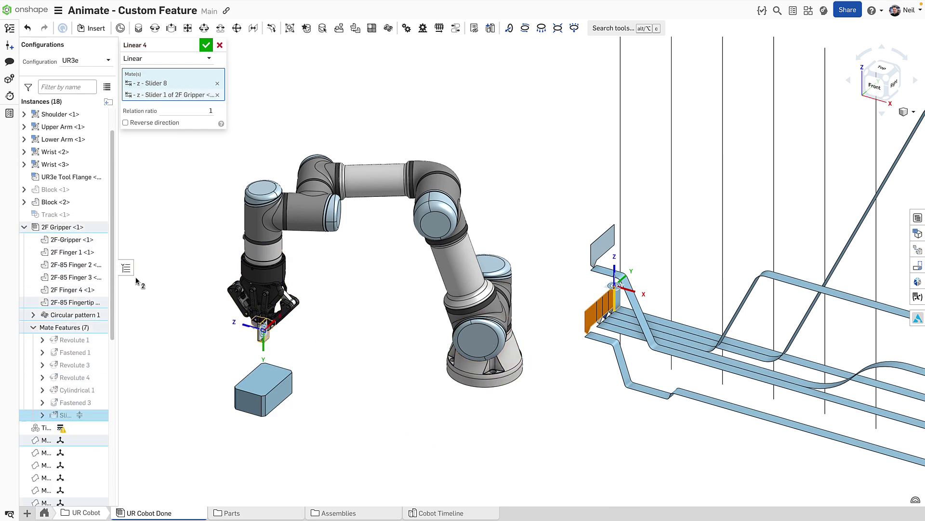
{"action": "left_click", "coordinate": [206, 46]}
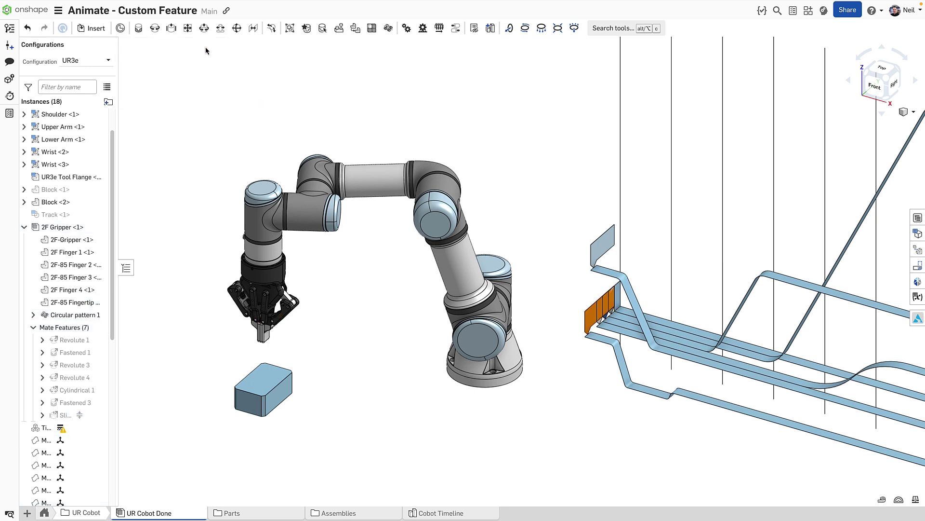
Animate Slider 1 from 0 to 1000 mm to watch the arm, block and gripper move
{"action": "scroll", "coordinate": [215, 120], "scroll_direction": "down", "scroll_amount": 5}
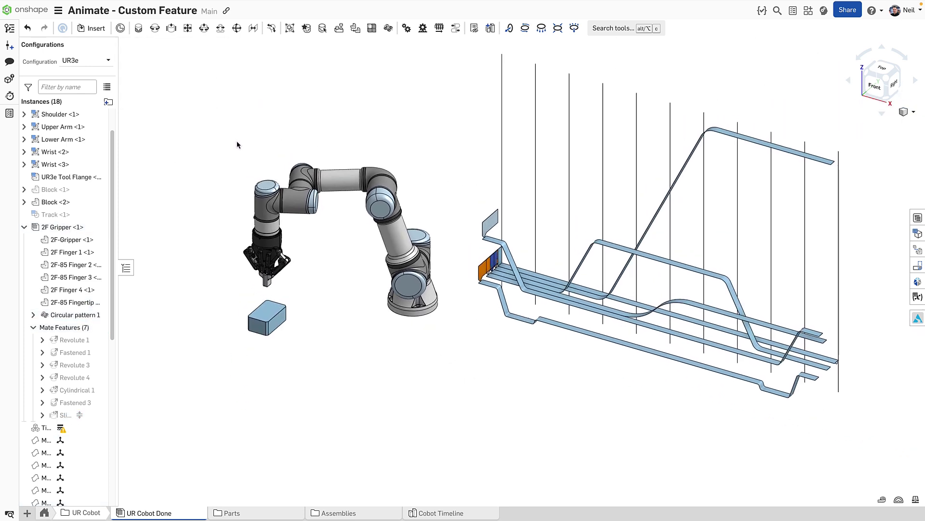
{"action": "scroll", "coordinate": [63, 308], "scroll_direction": "down", "scroll_amount": 6}
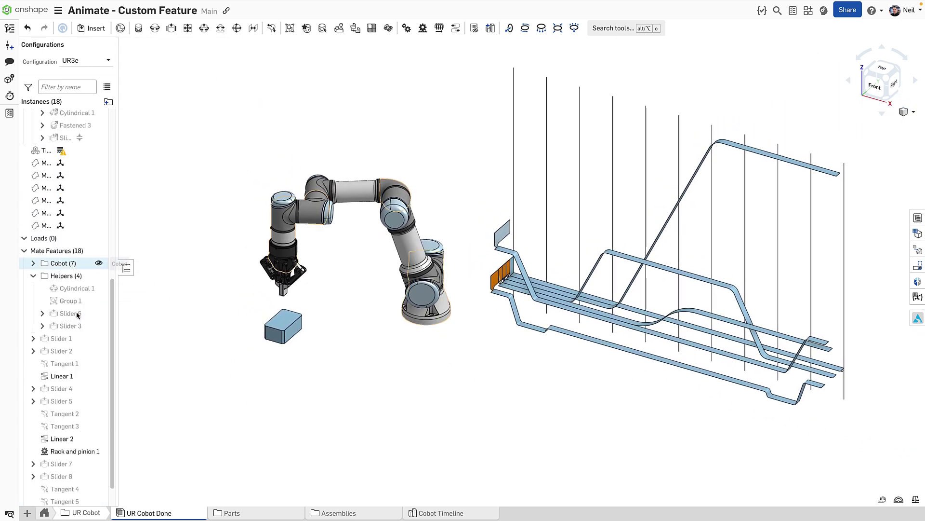
{"action": "left_click", "coordinate": [63, 310]}
{"action": "right_click", "coordinate": [63, 310]}
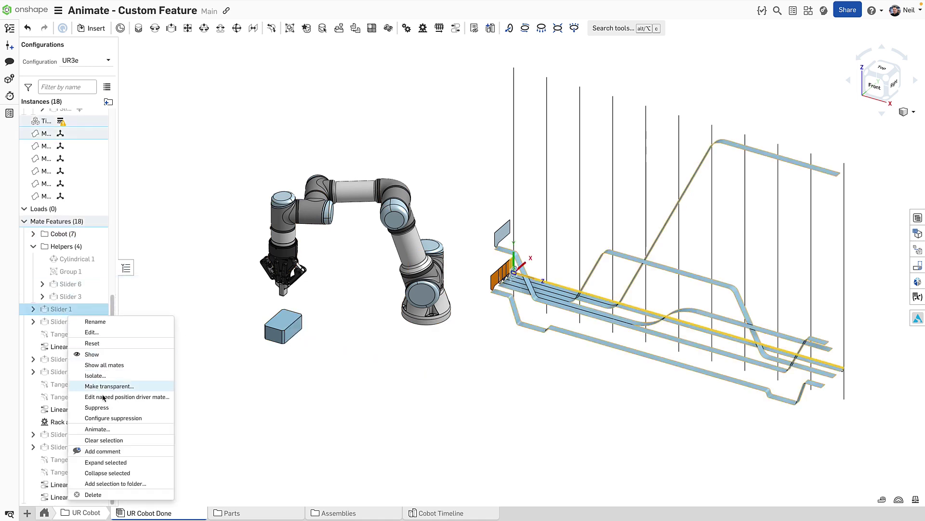
{"action": "left_click", "coordinate": [98, 429]}
{"action": "left_click", "coordinate": [182, 99]}
{"action": "type", "text": "1000"}
{"action": "key", "text": "Return"}
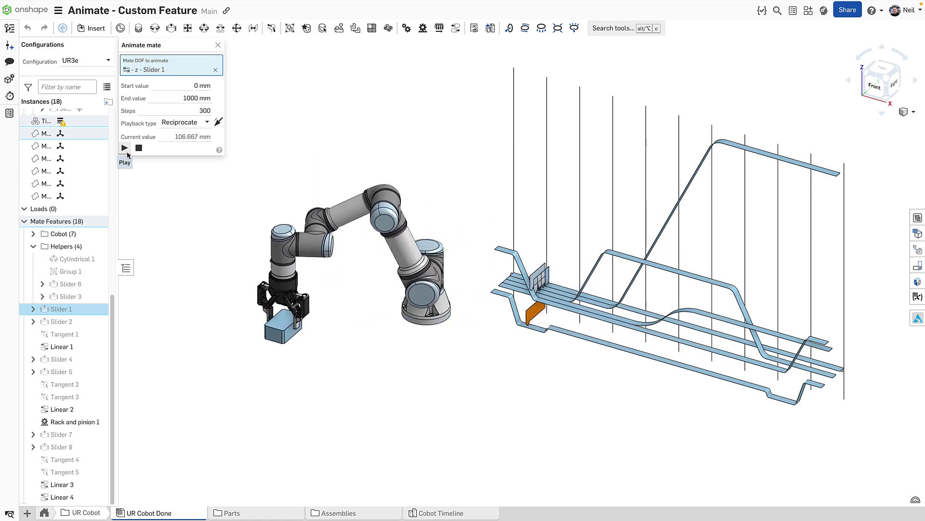
{"action": "left_click", "coordinate": [218, 44]}
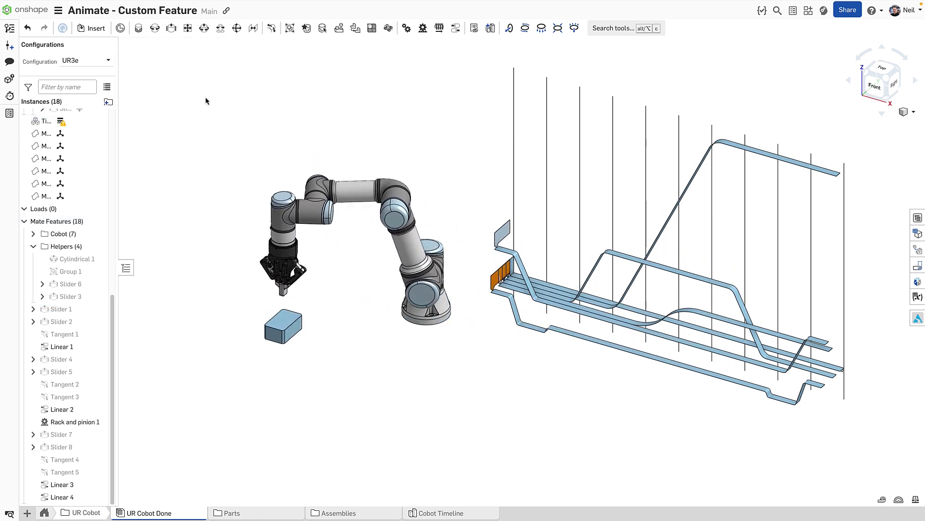
Open the Geneva Wheel Assembly from the Geneva Wheel folder and zoom in on its Top view
{"action": "left_click", "coordinate": [43, 514]}
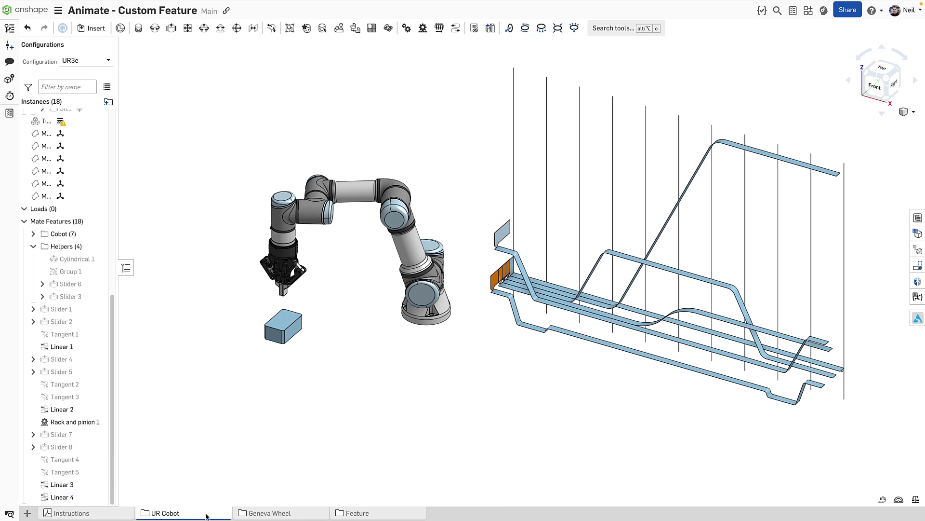
{"action": "left_click", "coordinate": [253, 513]}
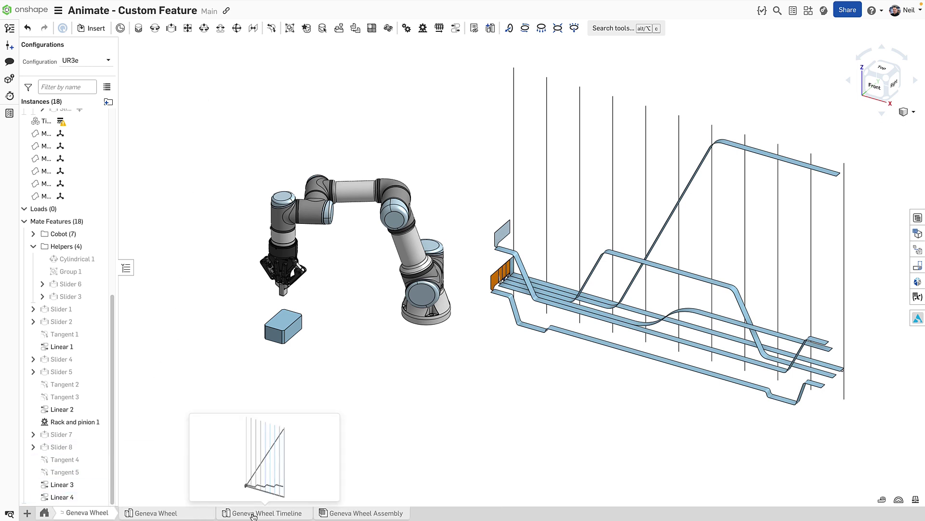
{"action": "left_click", "coordinate": [331, 514]}
{"action": "left_click", "coordinate": [876, 73]}
{"action": "scroll", "coordinate": [419, 473], "scroll_direction": "up", "scroll_amount": 5}
{"action": "scroll", "coordinate": [419, 474], "scroll_direction": "up", "scroll_amount": 3}
Select the Slider 1 mate in the feature list to inspect it, then clear the selection
{"action": "mouse_move", "coordinate": [66, 244]}
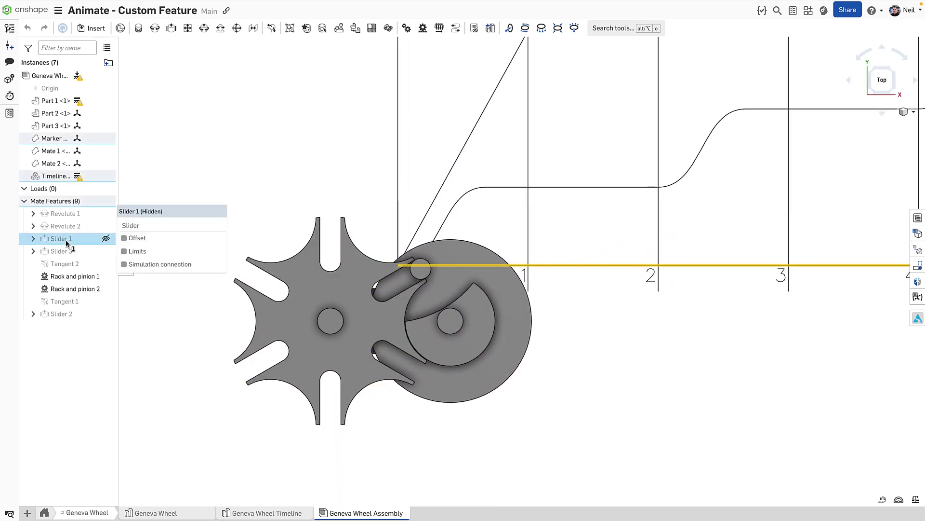
{"action": "mouse_move", "coordinate": [78, 219]}
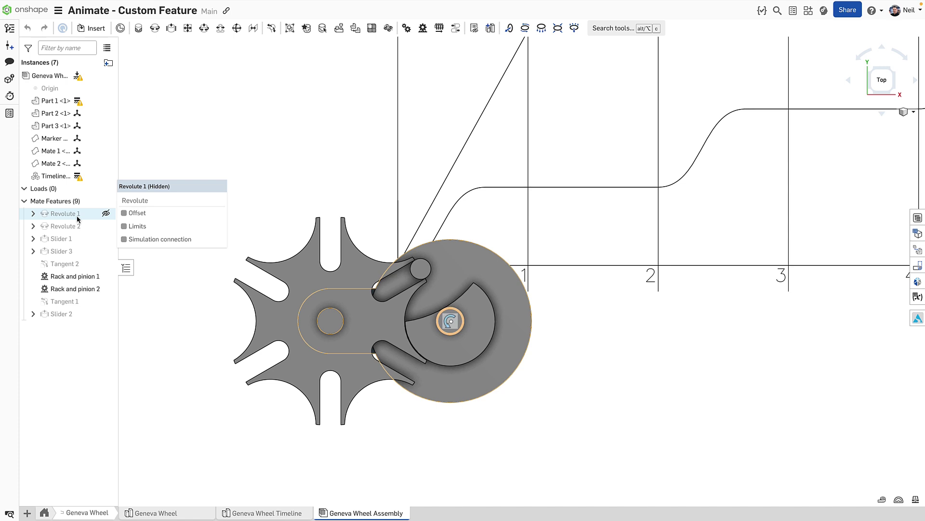
{"action": "left_click", "coordinate": [68, 239]}
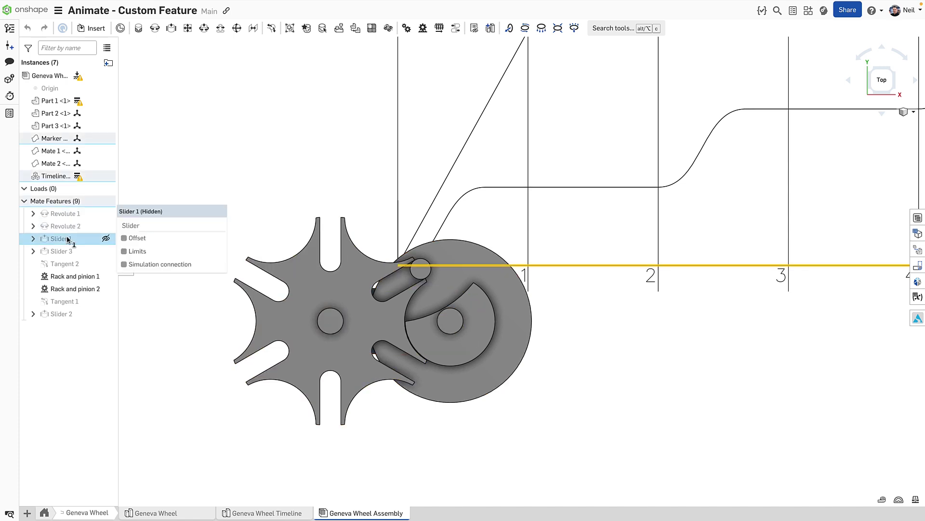
{"action": "scroll", "coordinate": [357, 265], "scroll_direction": "down", "scroll_amount": 5}
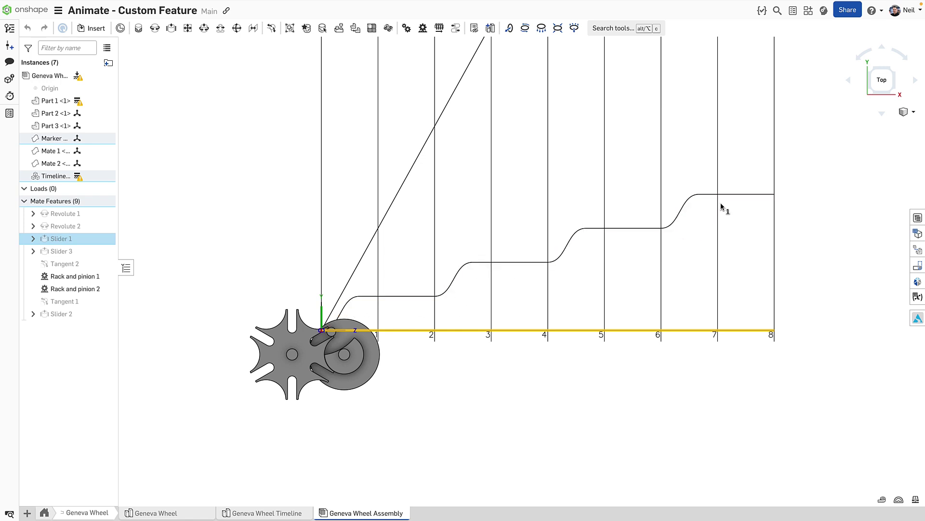
{"action": "scroll", "coordinate": [140, 405], "scroll_direction": "up", "scroll_amount": 3}
{"action": "left_click", "coordinate": [434, 292]}
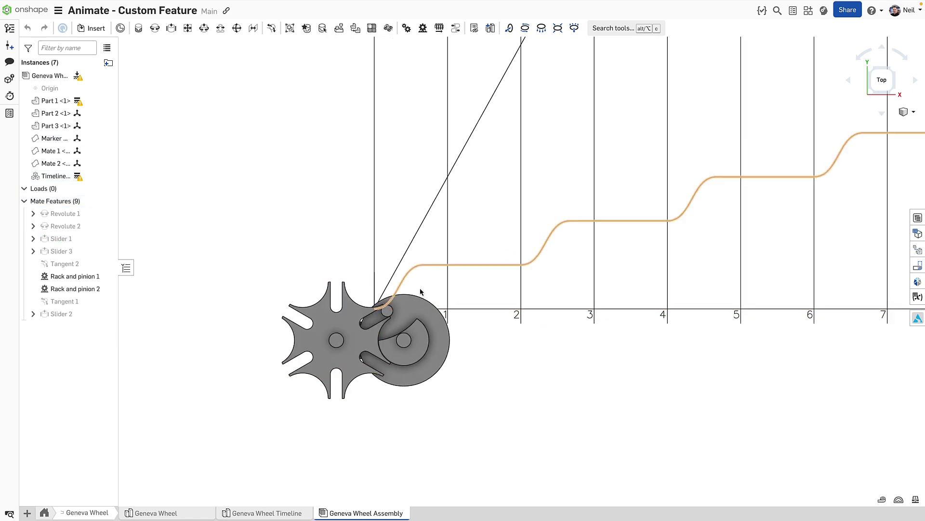
Animate Slider 1 from 0 to 800 mm to watch the Geneva wheel index round
{"action": "left_click", "coordinate": [58, 240]}
{"action": "right_click", "coordinate": [61, 241]}
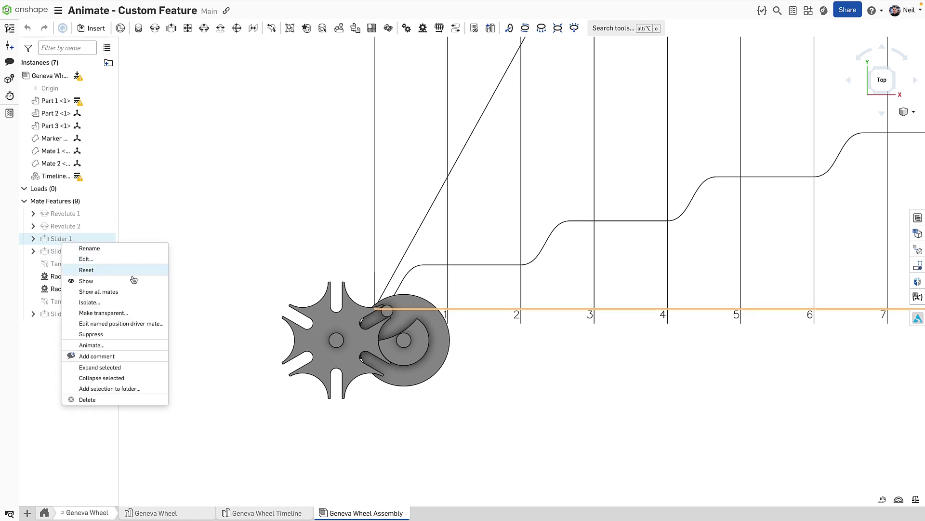
{"action": "left_click", "coordinate": [104, 345]}
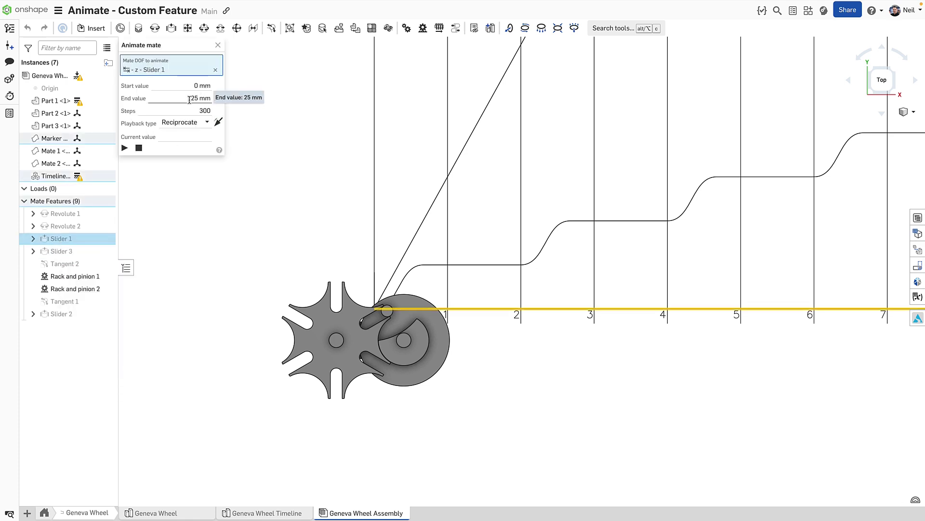
{"action": "scroll", "coordinate": [377, 351], "scroll_direction": "down", "scroll_amount": 2}
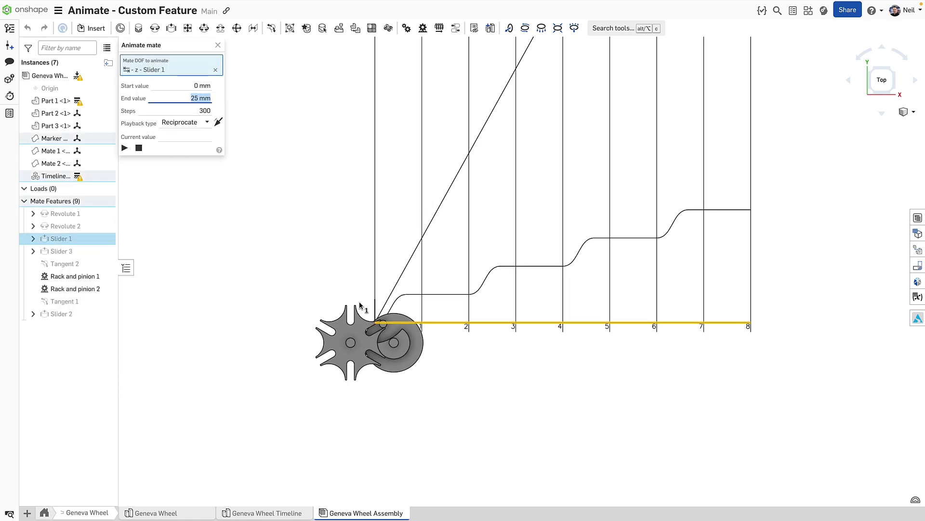
{"action": "scroll", "coordinate": [357, 289], "scroll_direction": "up", "scroll_amount": 2}
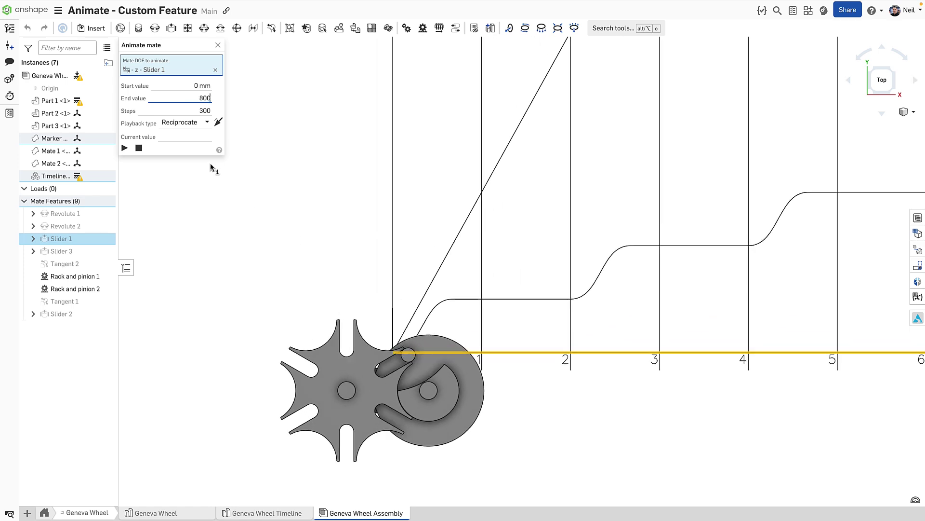
{"action": "left_click", "coordinate": [125, 150]}
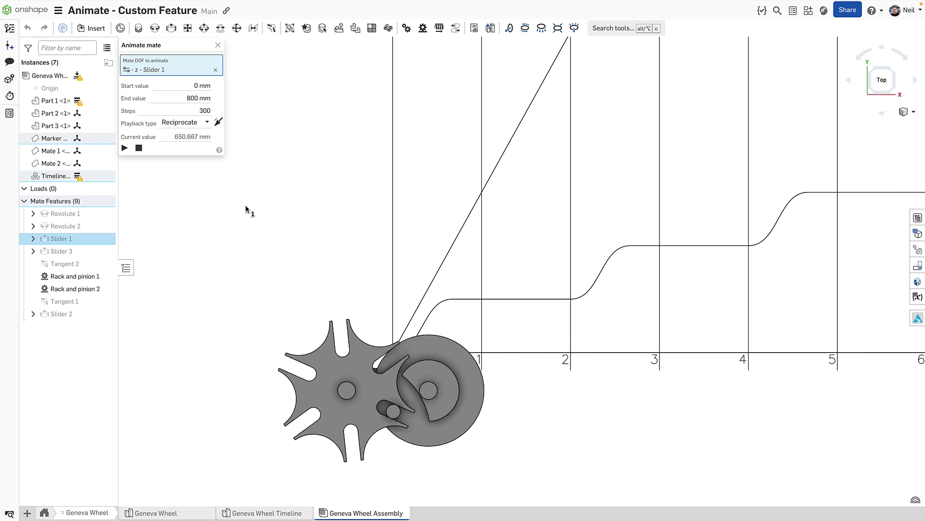
{"action": "left_click", "coordinate": [218, 45]}
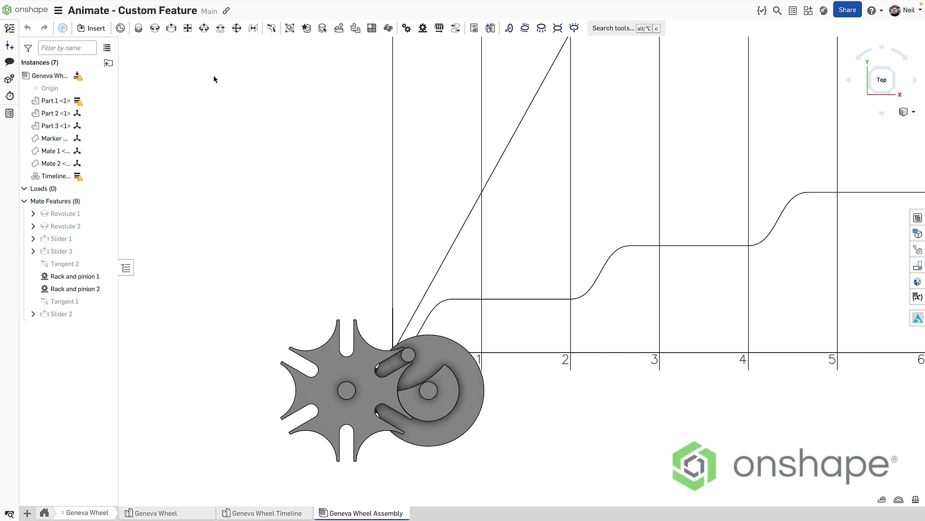